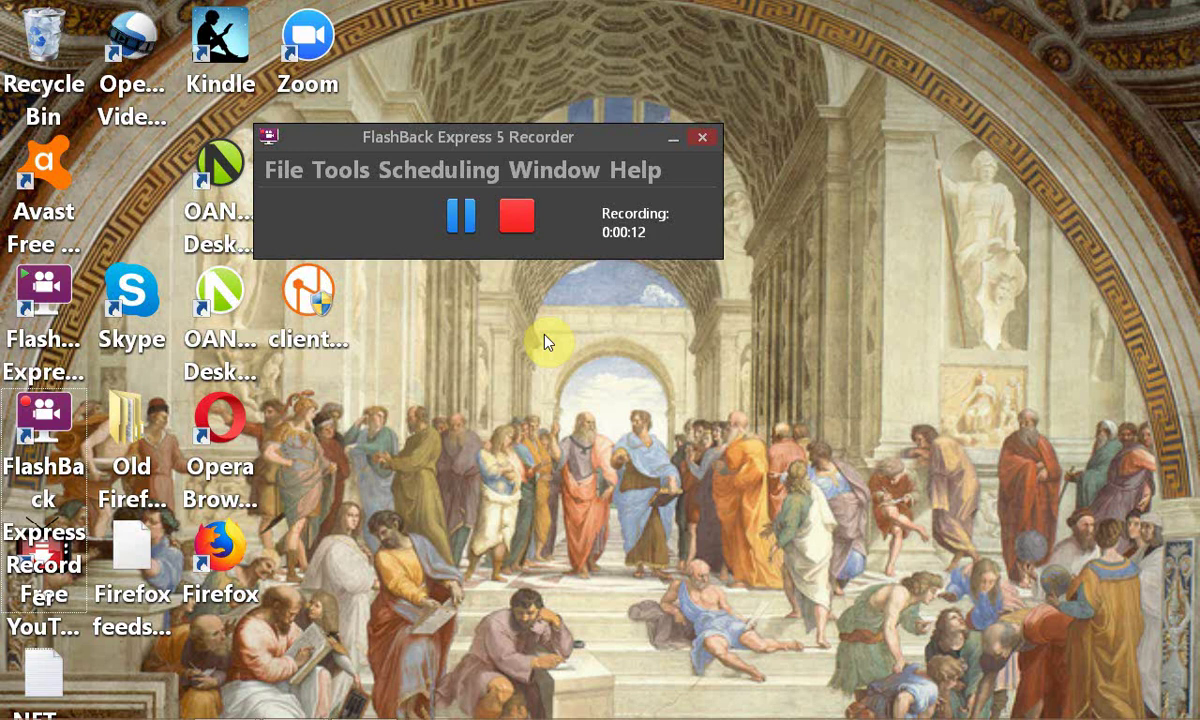
Switch to the browser window showing the TCS chart in TradingView
key("alt+Tab")
key("alt+Tab")
key("alt+Tab")
left_click(545, 343)
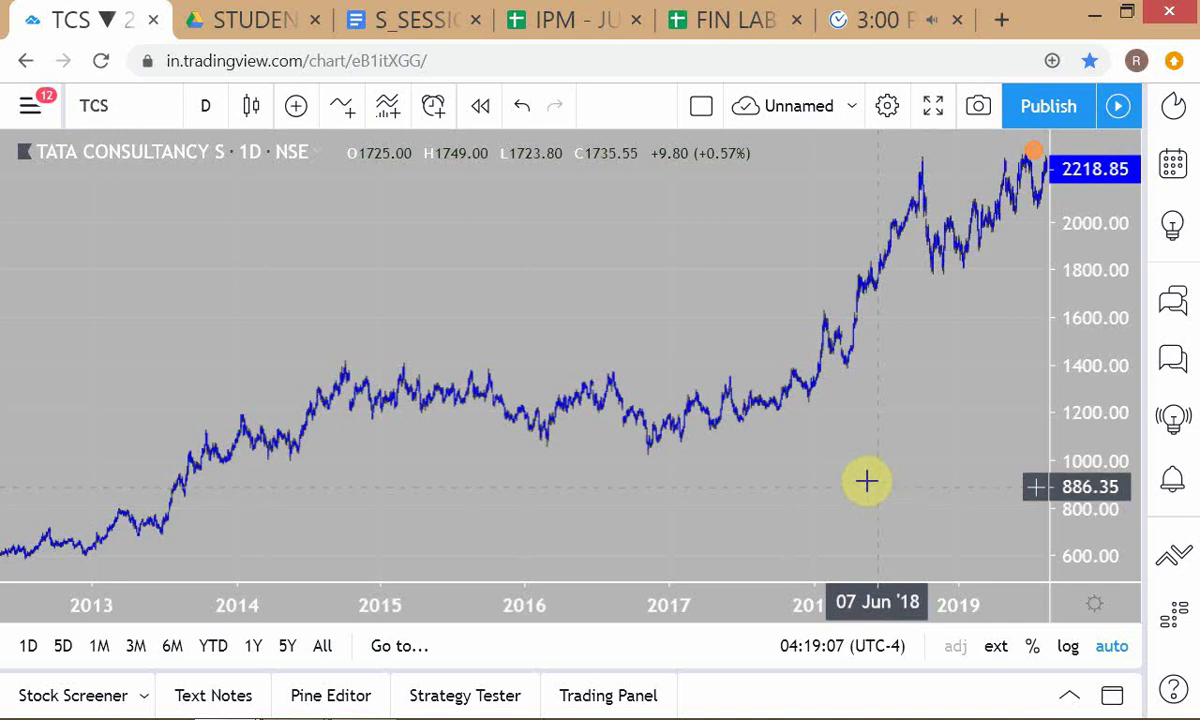
Load the Infosys (INFY) NSE chart and set its interval to 15 minutes
left_click(115, 108)
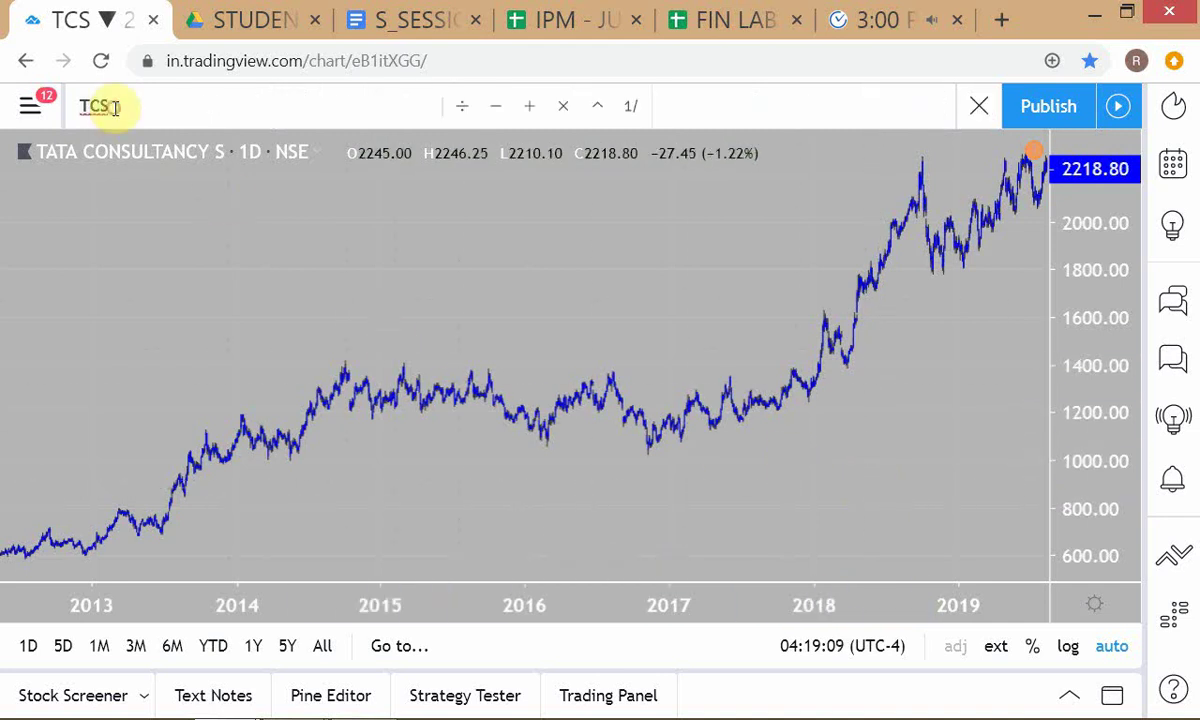
type("INFY")
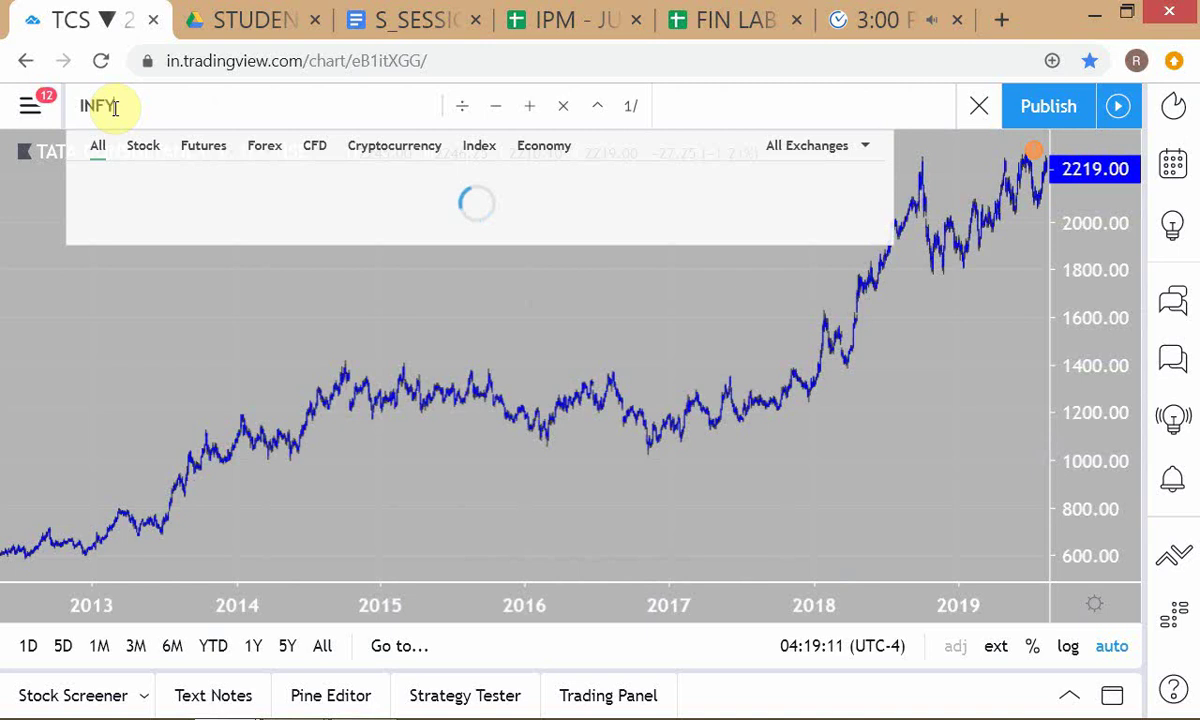
left_click(155, 174)
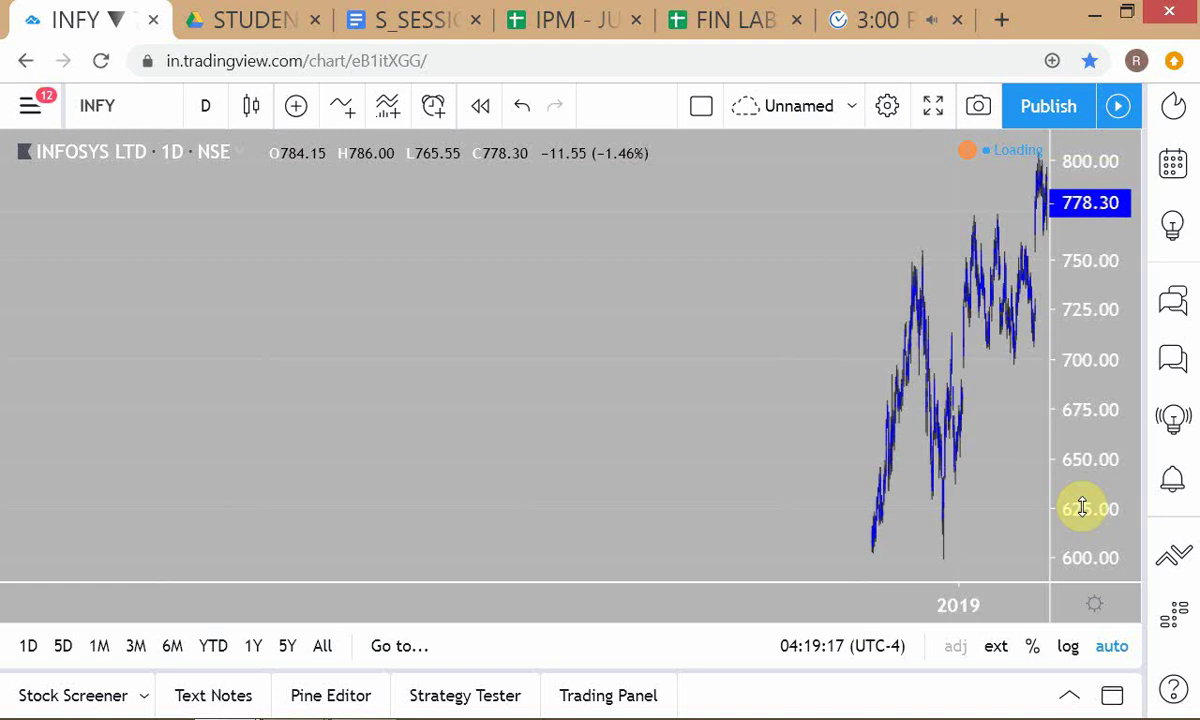
scroll(1036, 493, "down", 3)
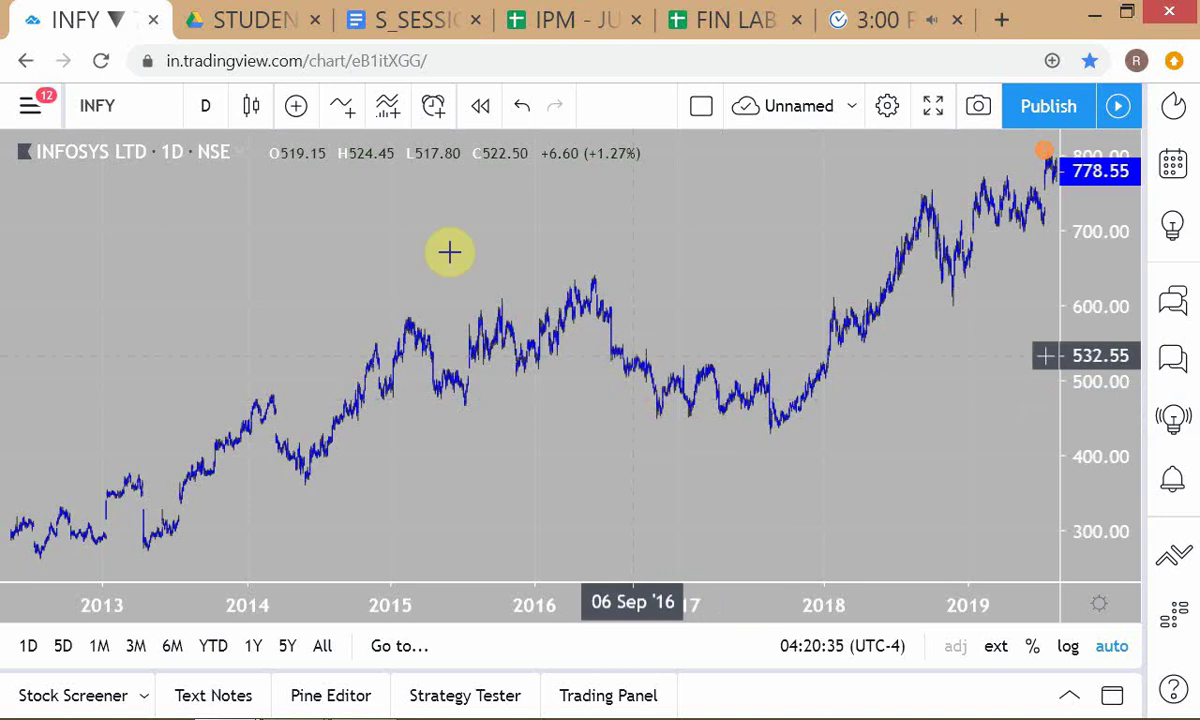
left_click(207, 108)
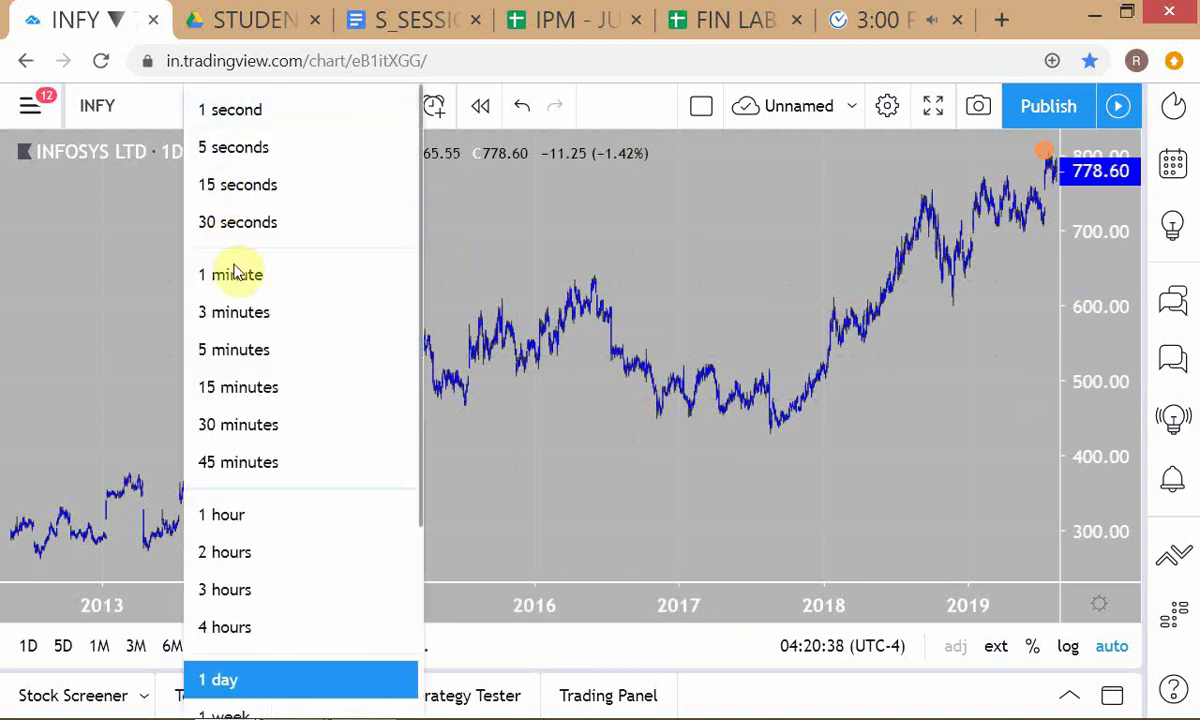
left_click(228, 388)
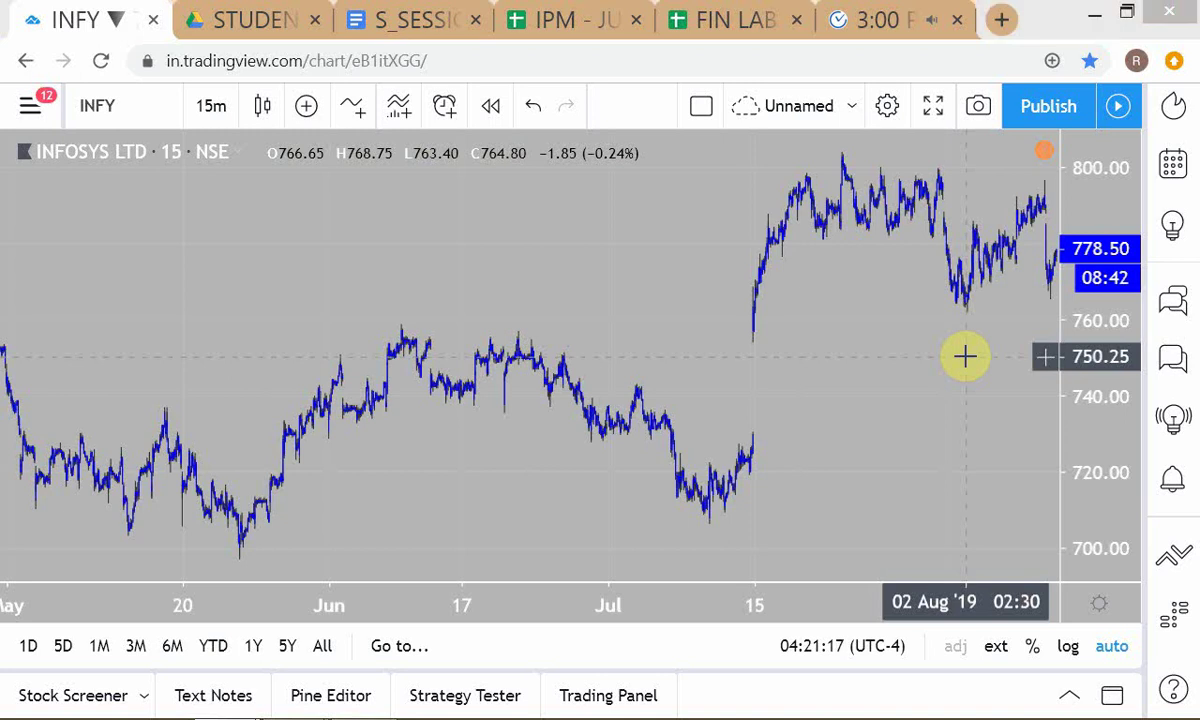
Switch to the OANDA web platform in the other browser window and examine the GBP/USD charts across multiple timeframes
key("alt+Tab")
key("alt+Tab")
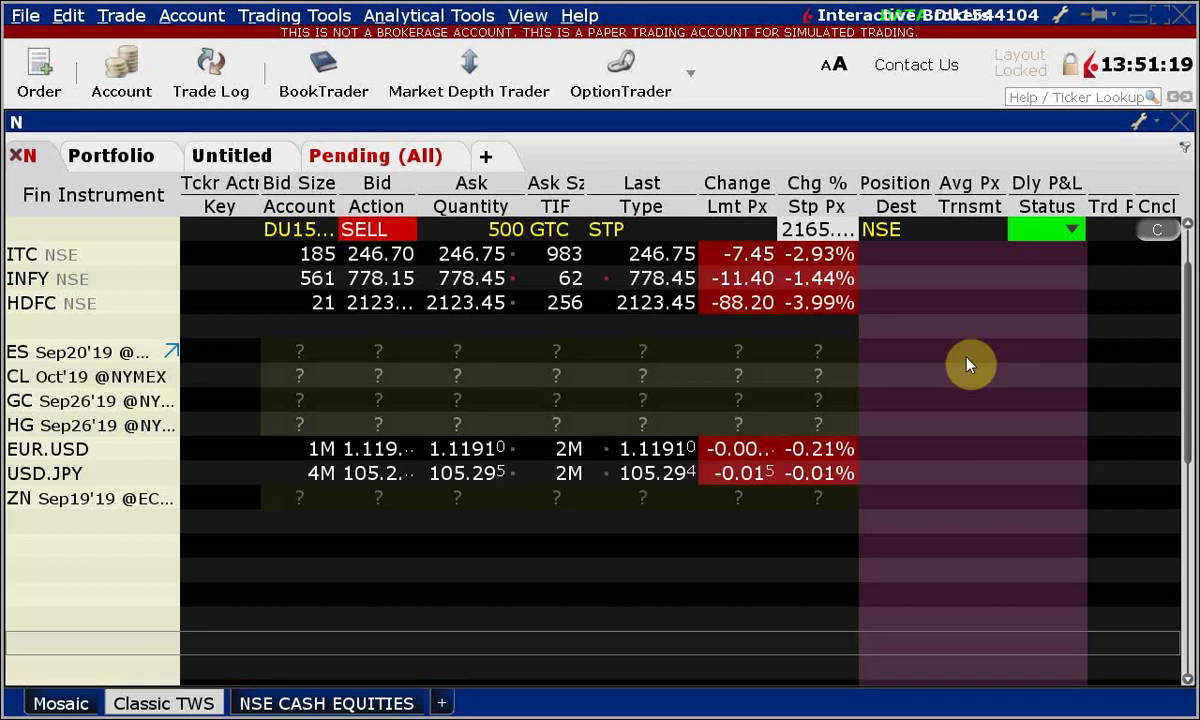
key("alt+Tab")
key("alt+Tab")
key("alt+Tab")
key("alt+Tab")
key("alt+Tab")
key("alt+Tab")
key("alt+Tab")
key("alt+Tab")
key("alt+Tab")
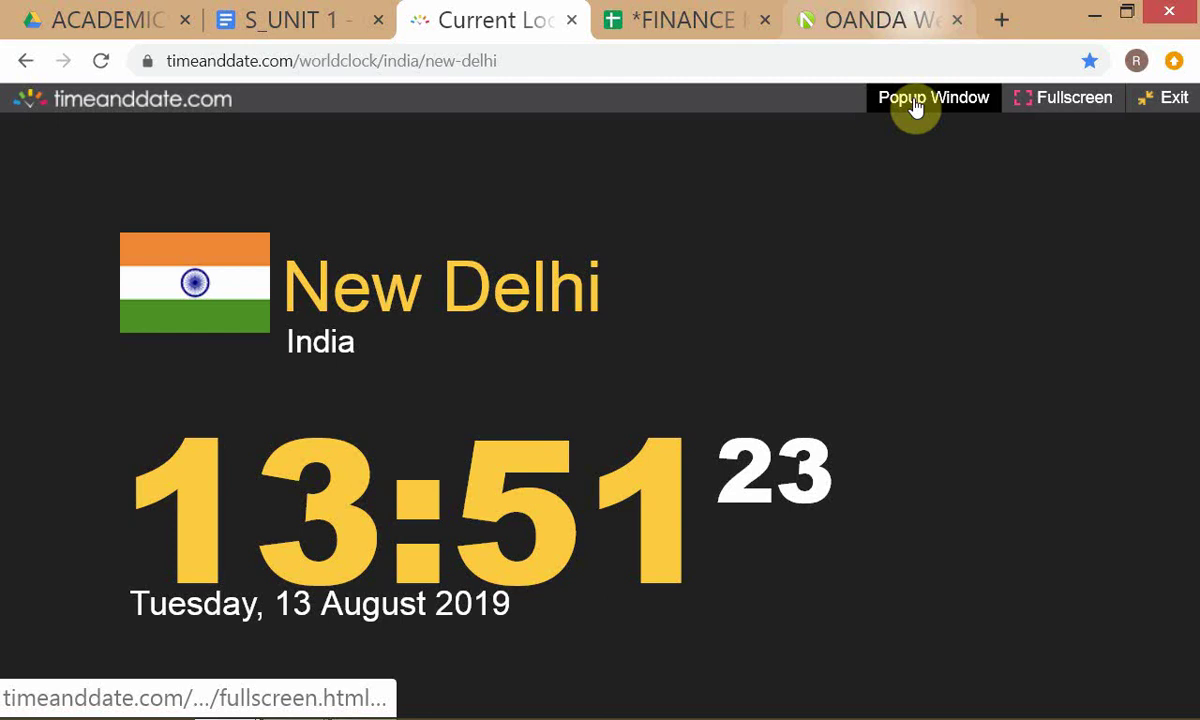
left_click(873, 22)
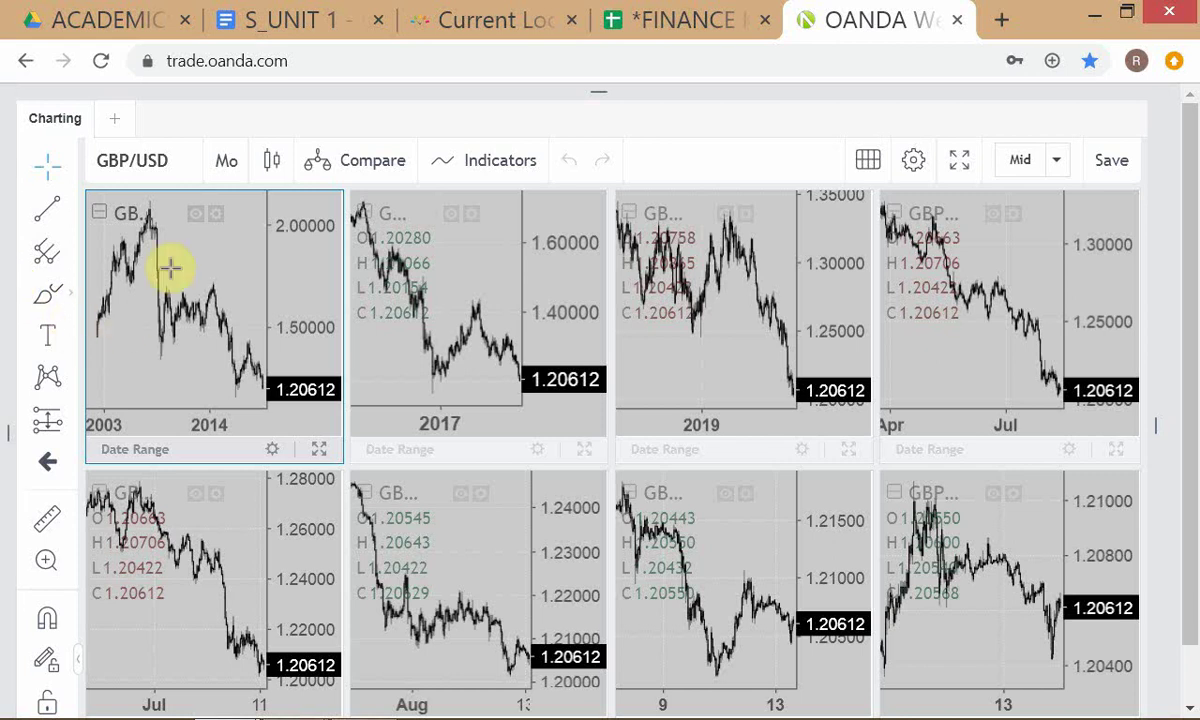
left_click(38, 148)
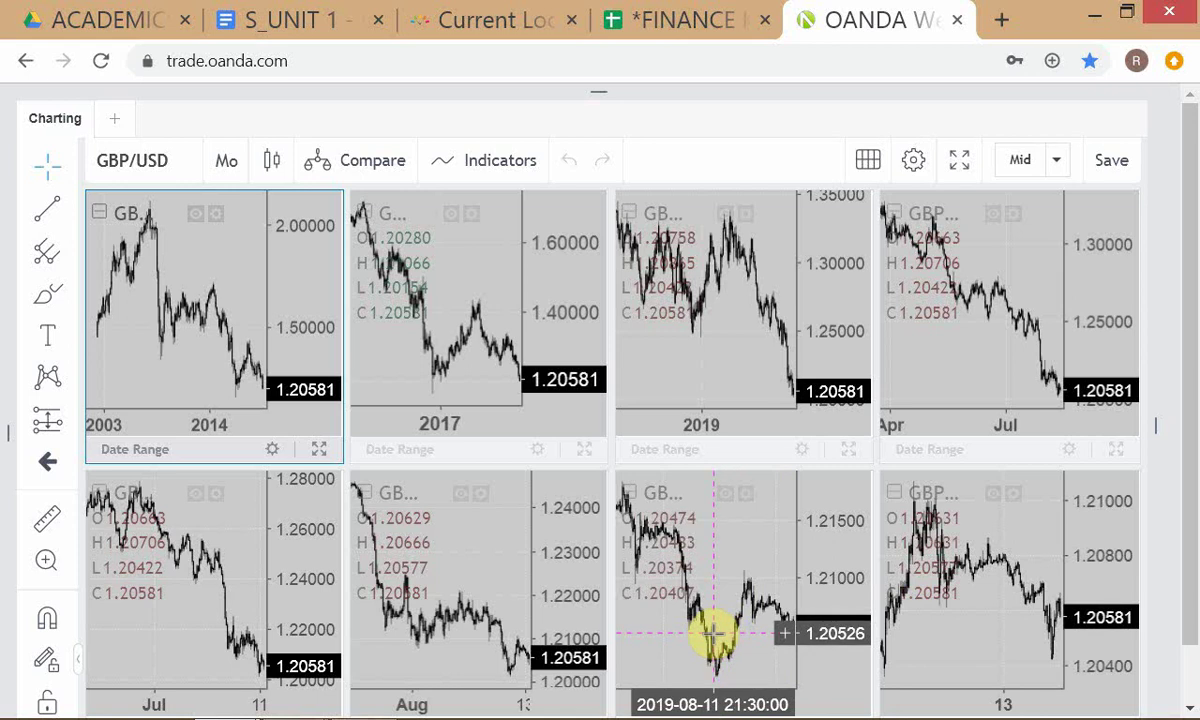
Compare the TCS daily candles chart in Trader Workstation with the GBP/USD charts in OANDA, examining the swing lows
key("alt+Tab")
key("alt+Tab")
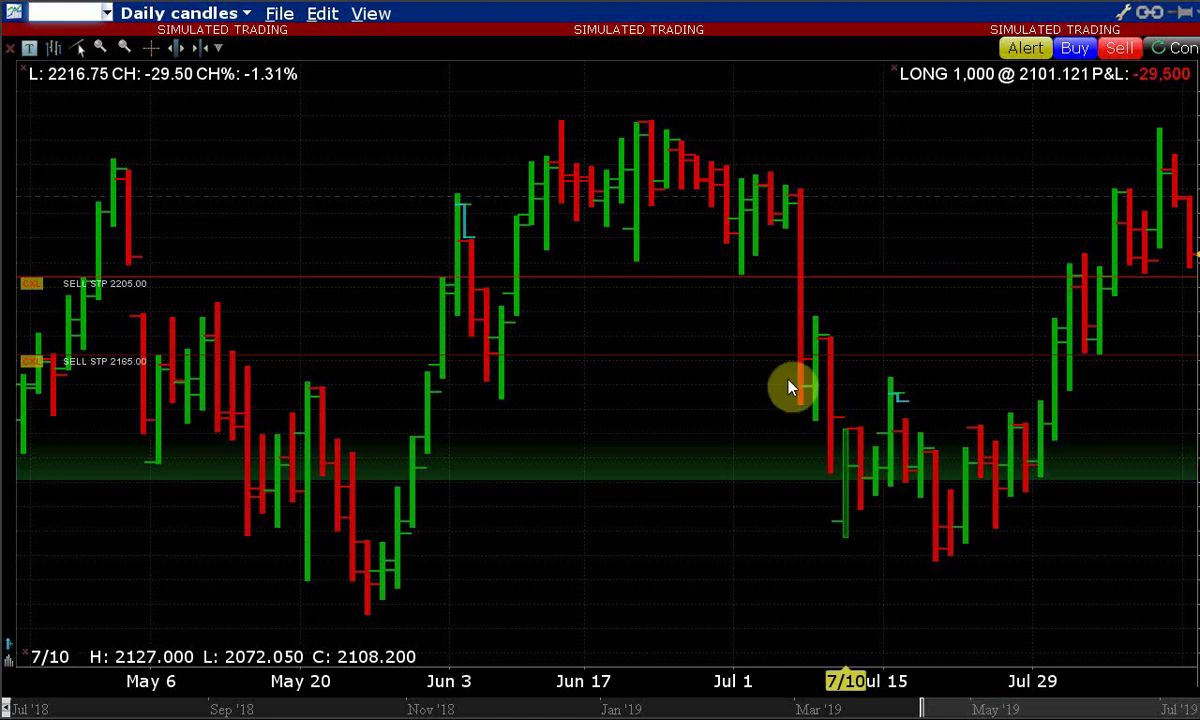
key("alt+Tab")
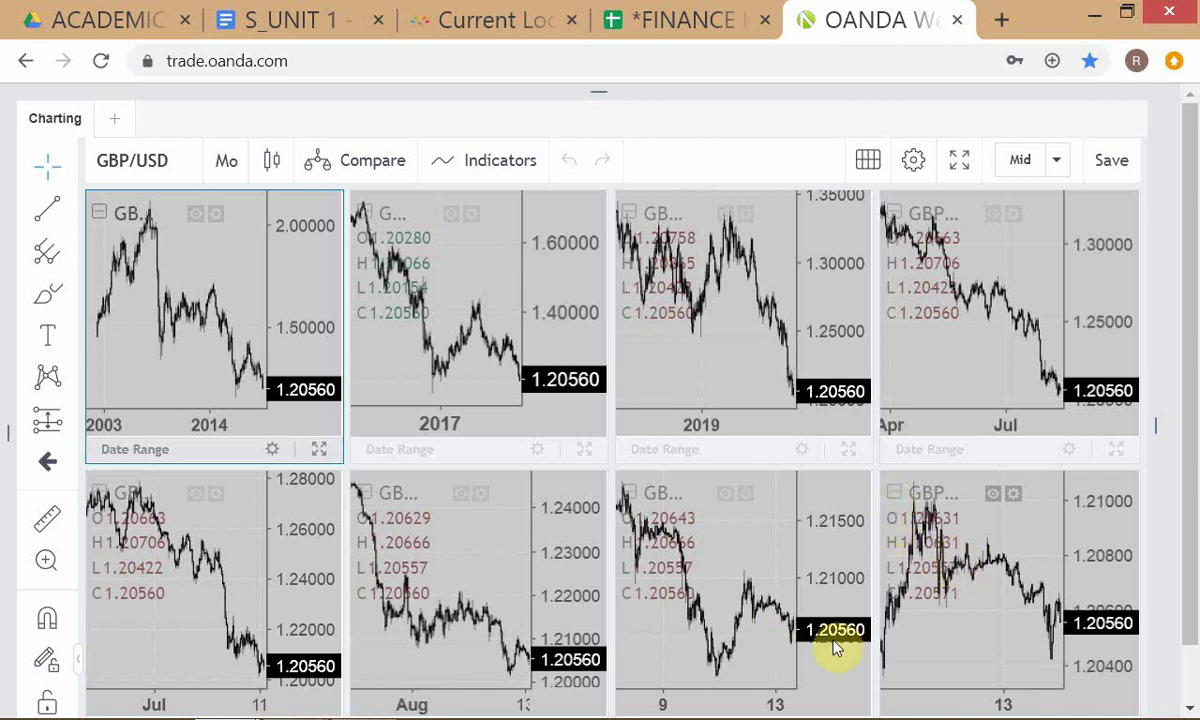
key("alt+Tab")
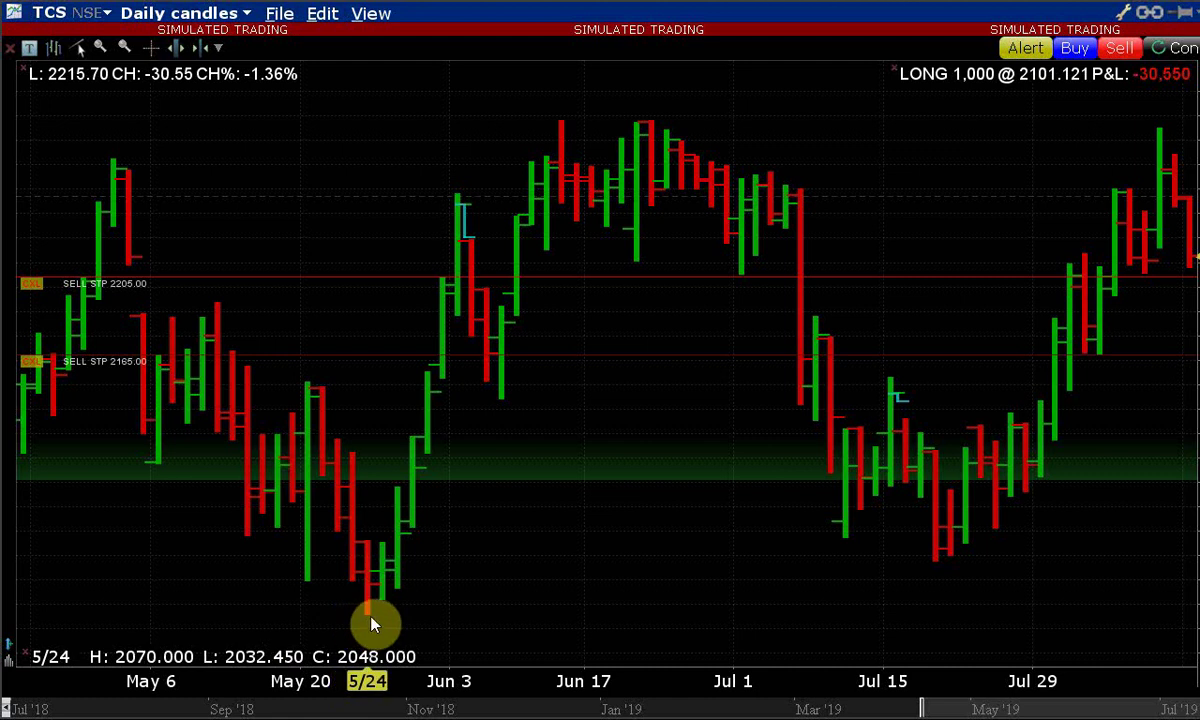
Switch back to TradingView and load the Tata Consultancy (TCS) NSE stock on the 15-minute chart
key("alt+Tab")
key("alt+Tab")
key("alt+Tab")
key("alt+Tab")
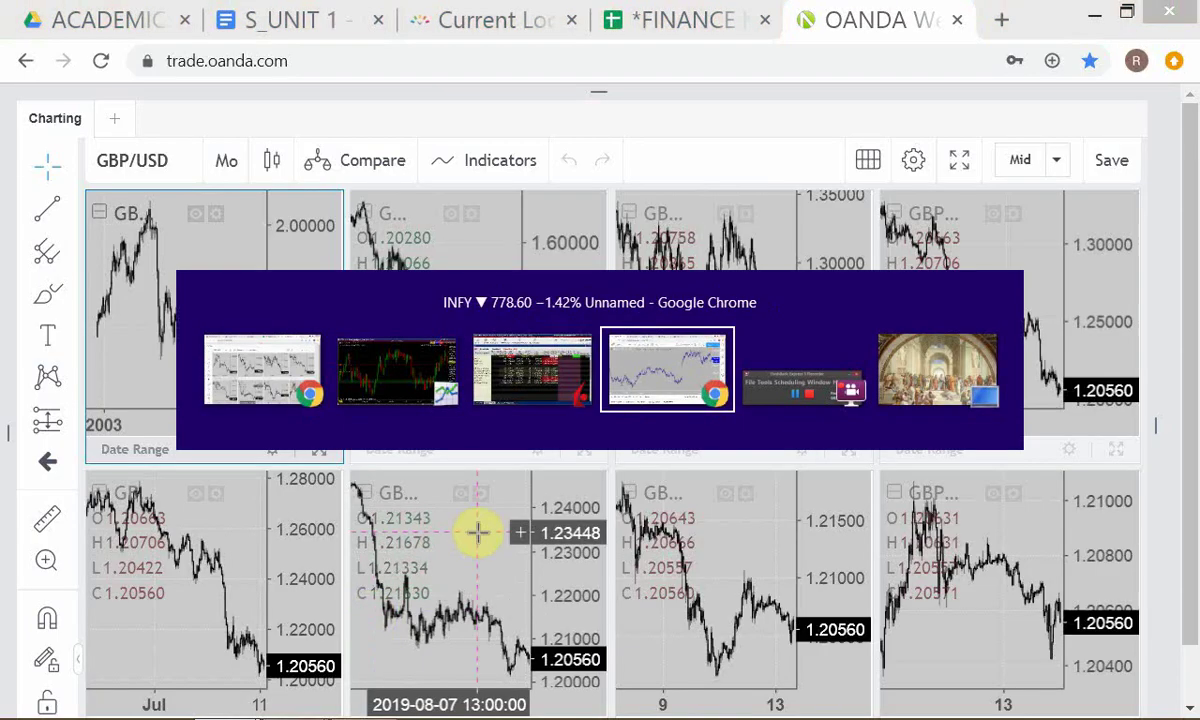
left_click(118, 114)
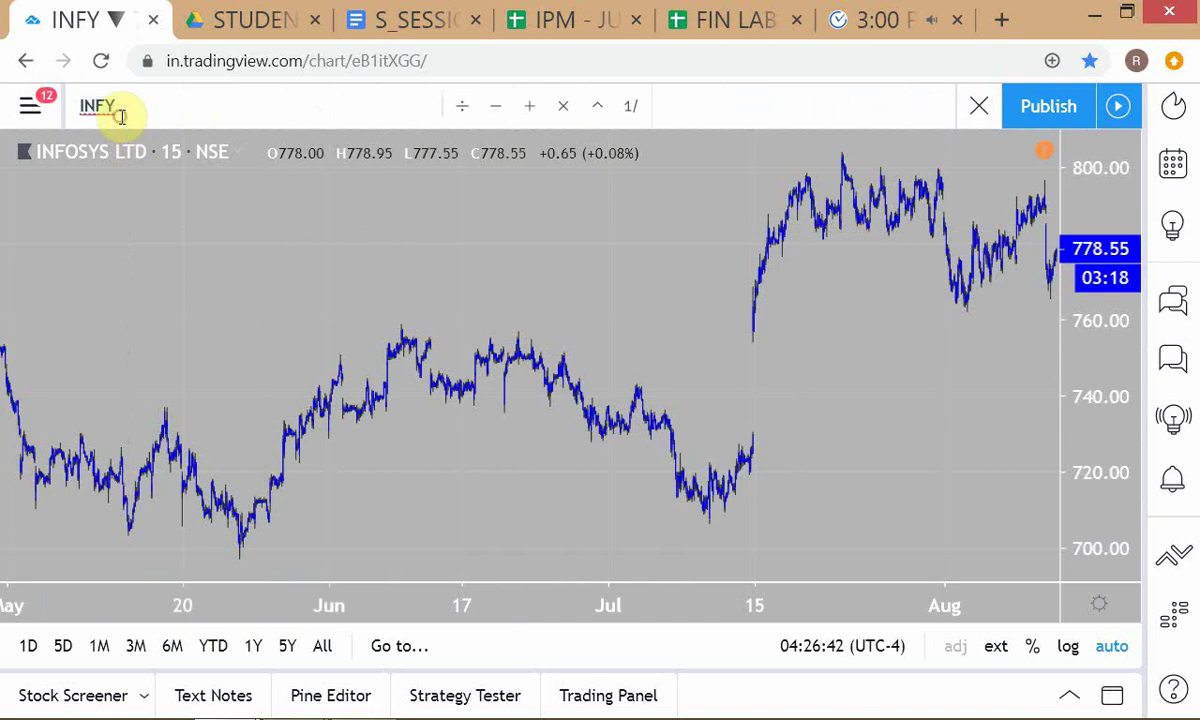
type("TCS")
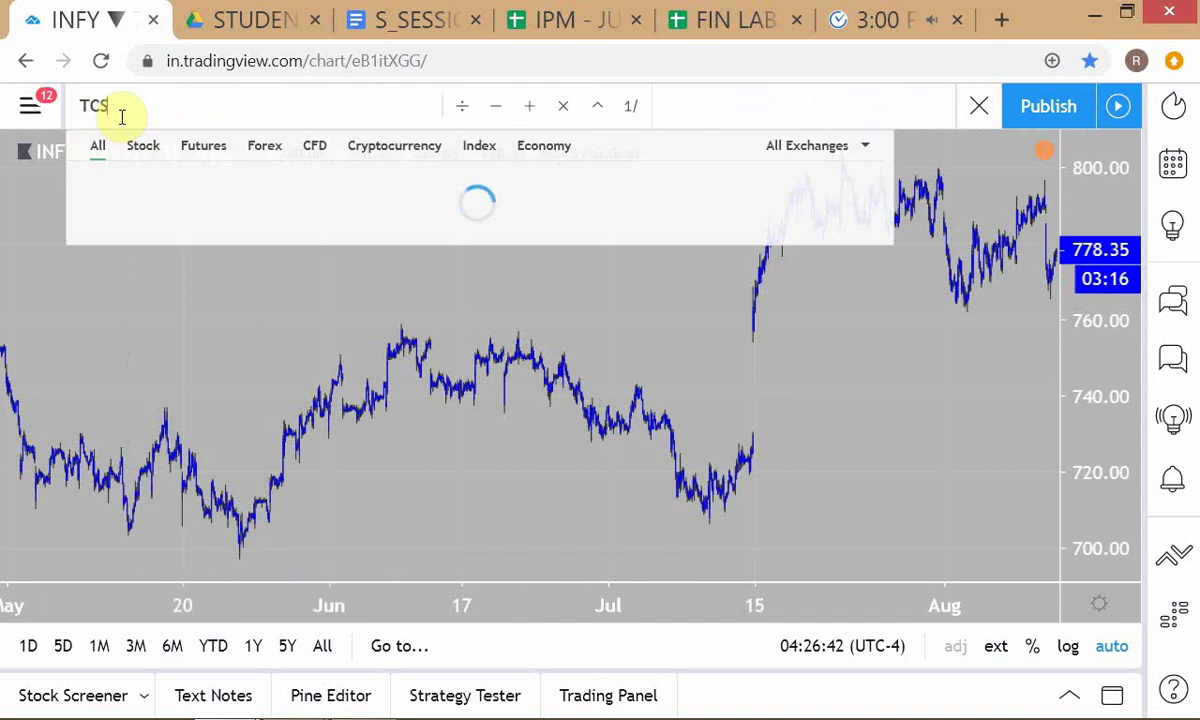
key("Down")
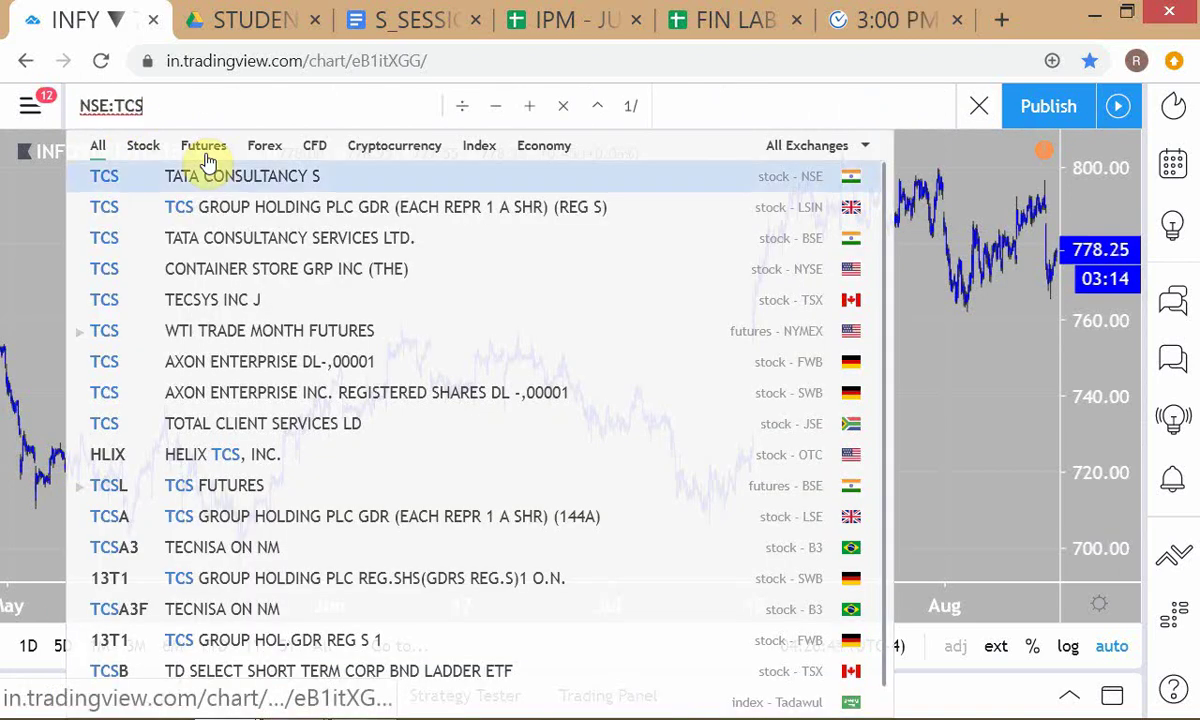
key("Return")
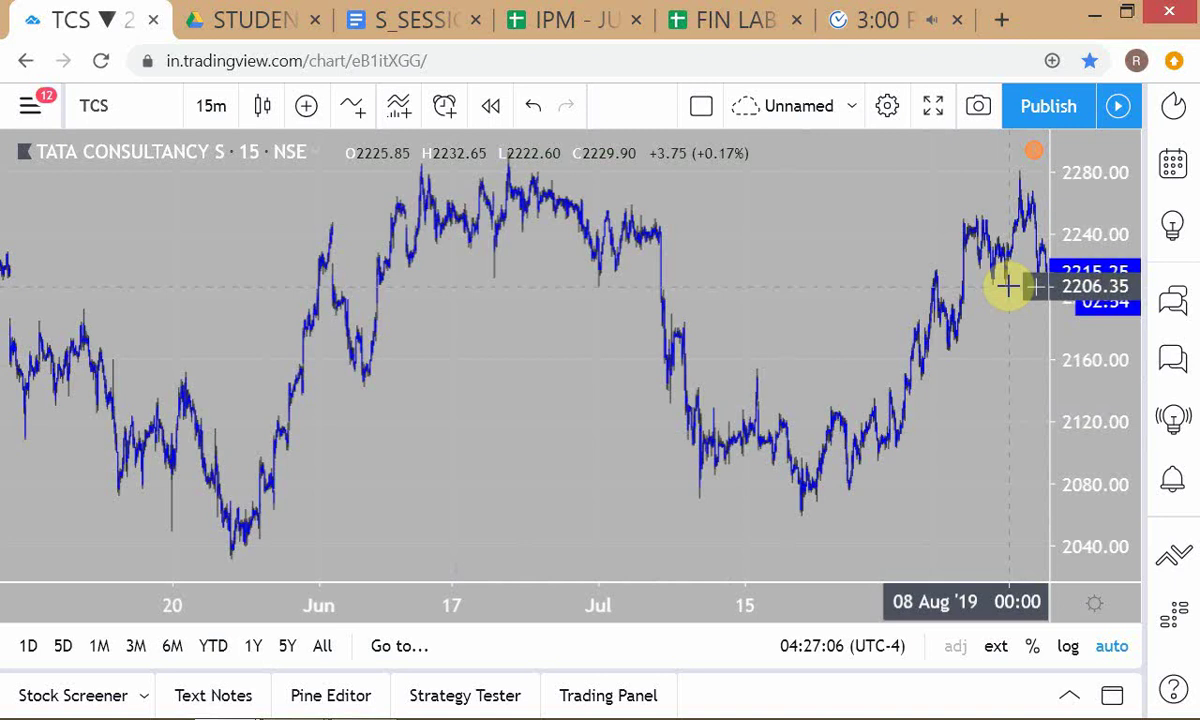
Switch to the TCS daily candles chart in Trader Workstation and read the low of the 5/24 bar
key("alt+Tab")
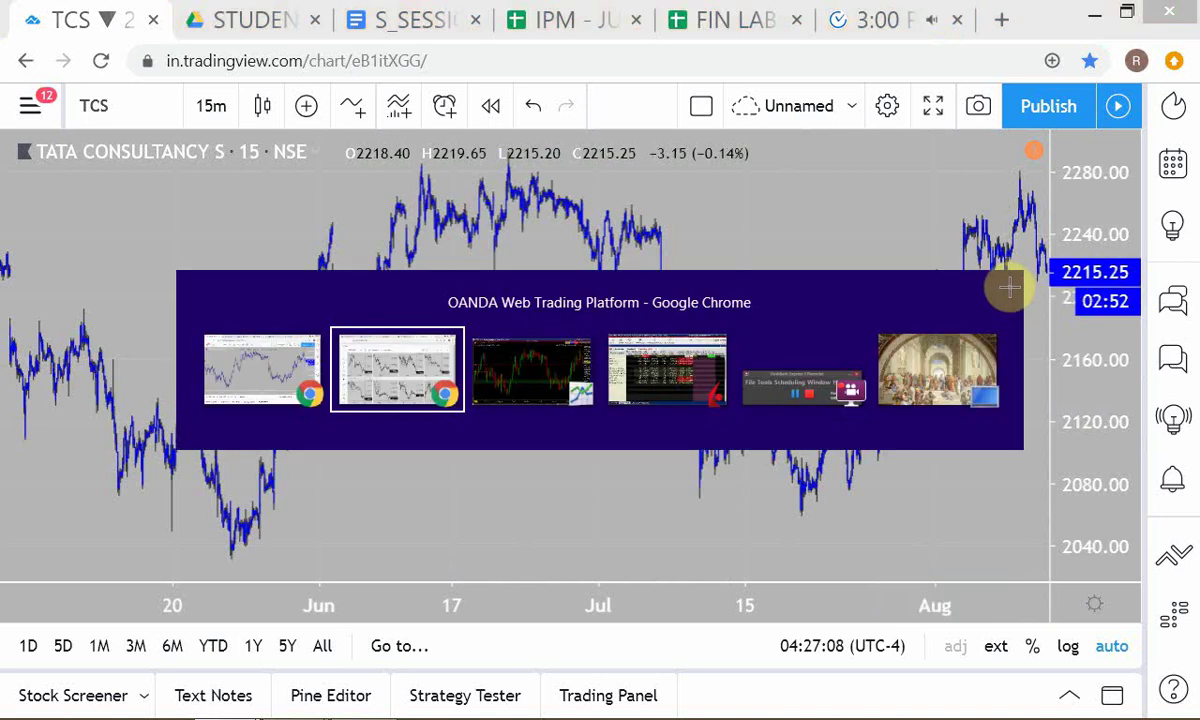
key("alt+Tab")
key("Tab")
key("alt+Tab")
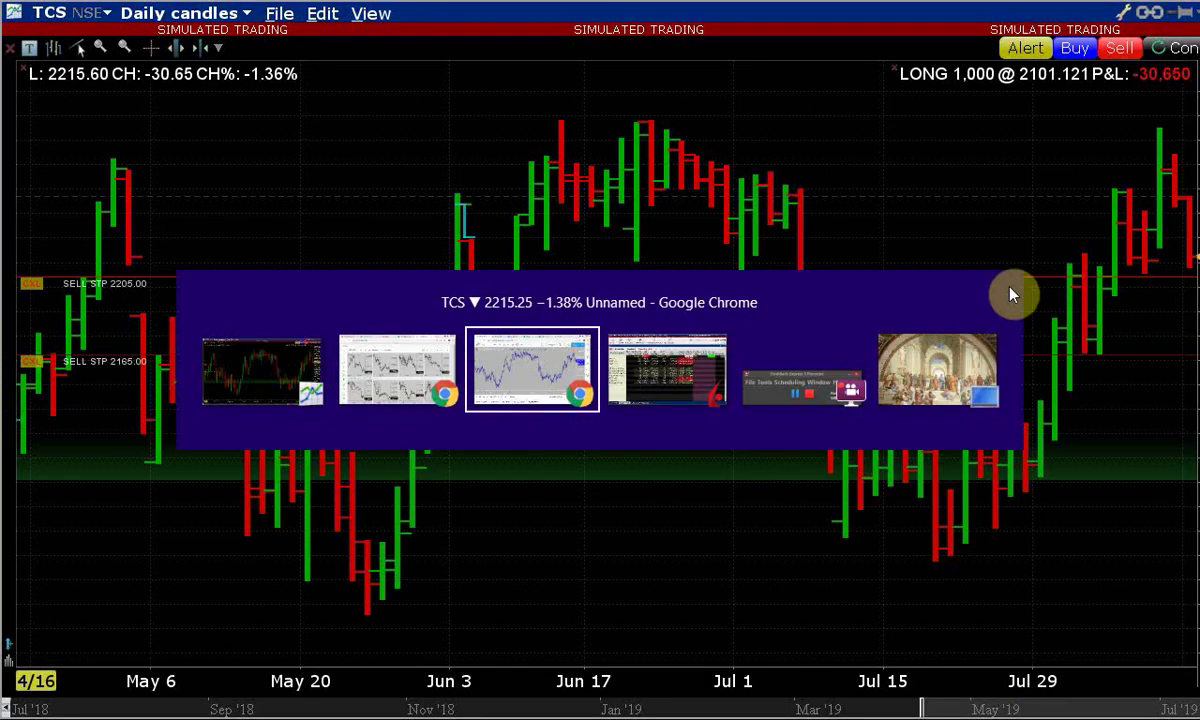
key("alt+shift+Tab")
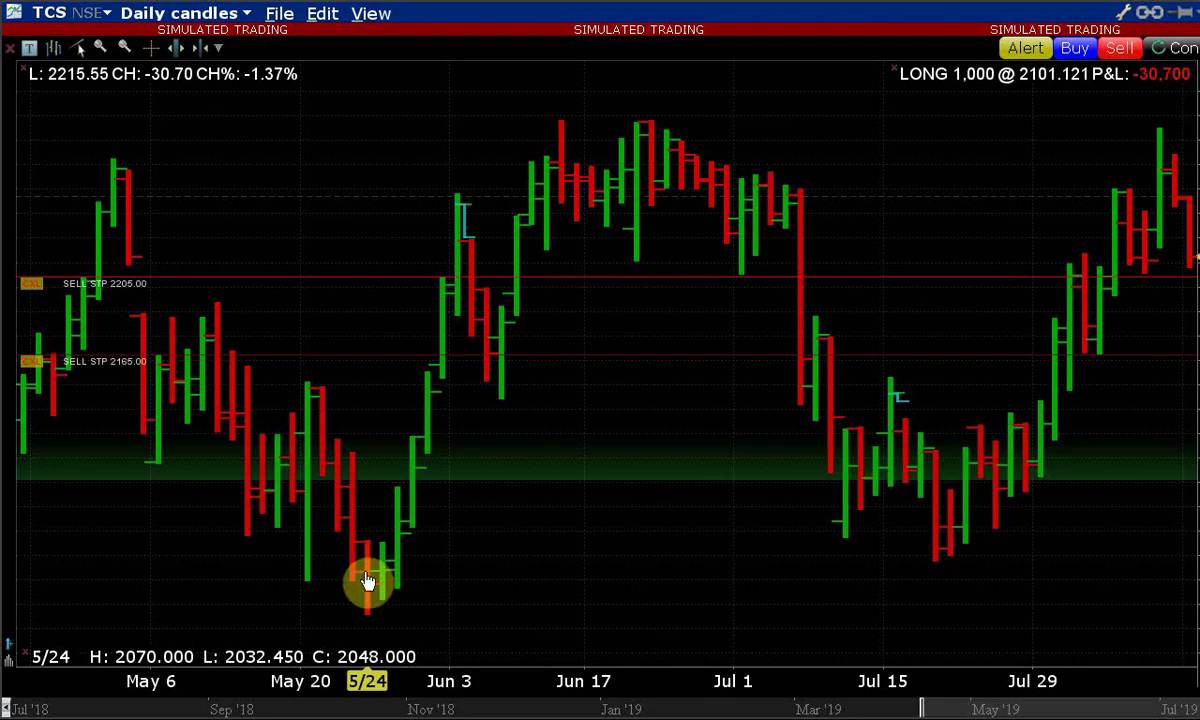
Switch to the Trader Workstation order window, bring the TCS sell stop orders into view and widen the stop price column
key("alt+Tab")
key("alt+Tab")
key("alt+Tab")
key("alt+Tab")
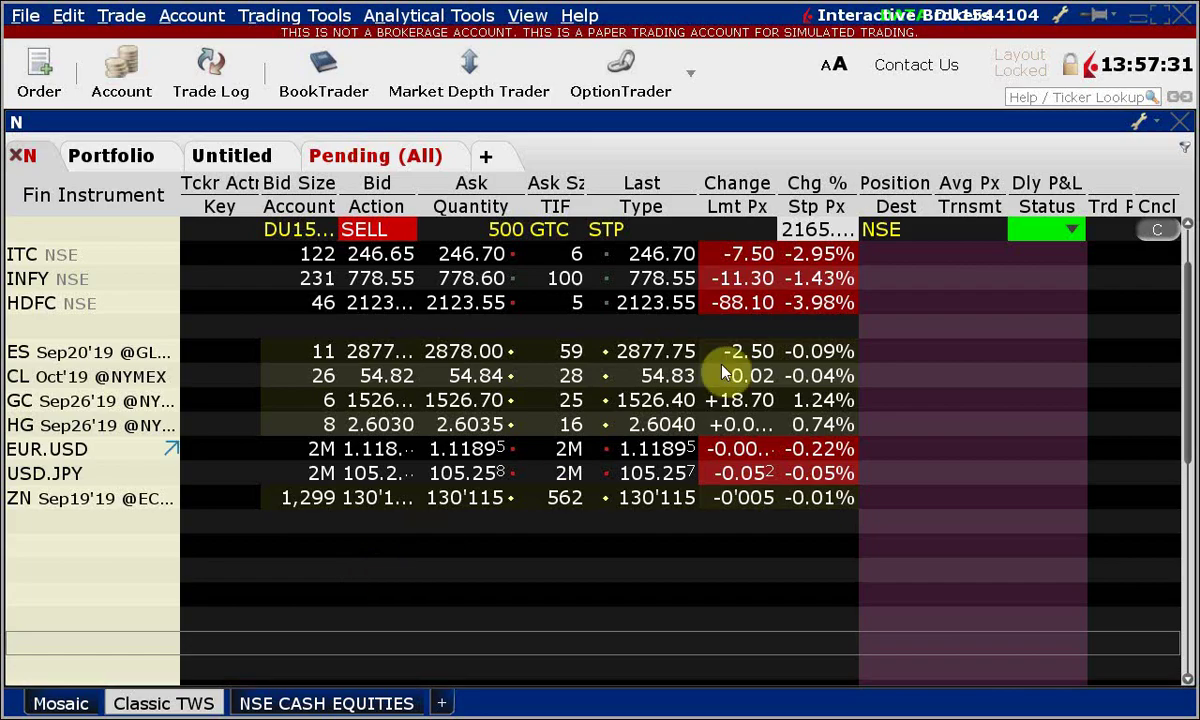
scroll(683, 440, "up", 1)
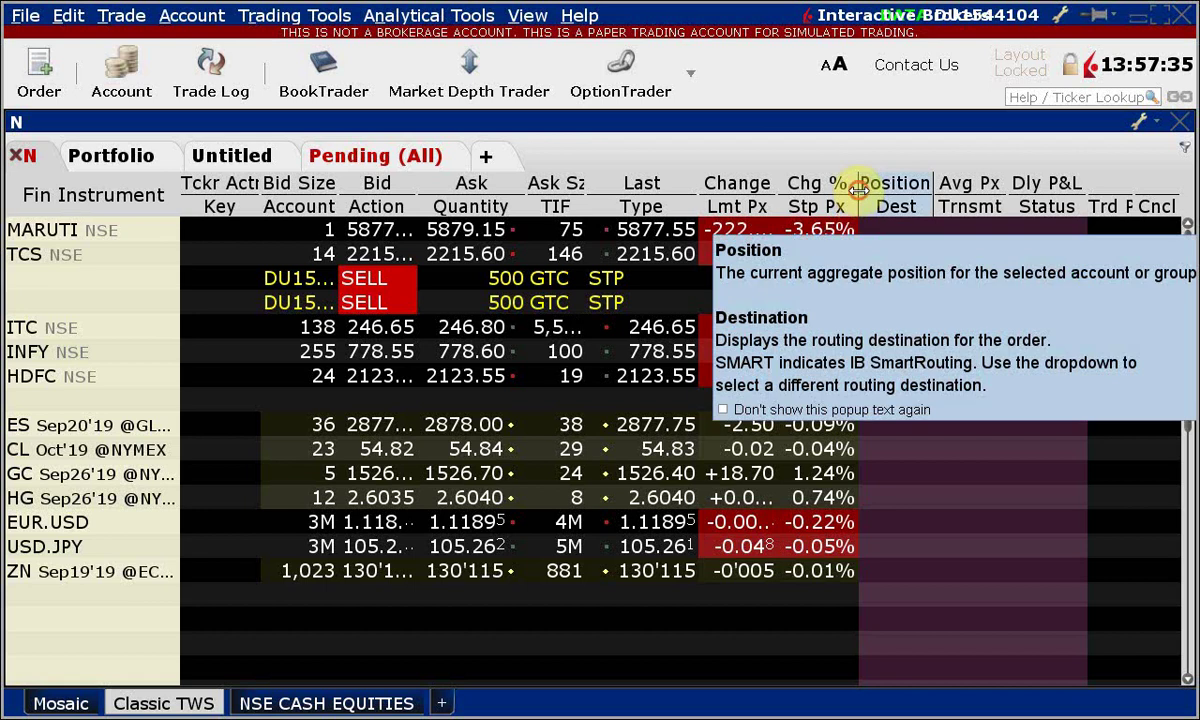
left_click_drag(858, 205, 885, 205)
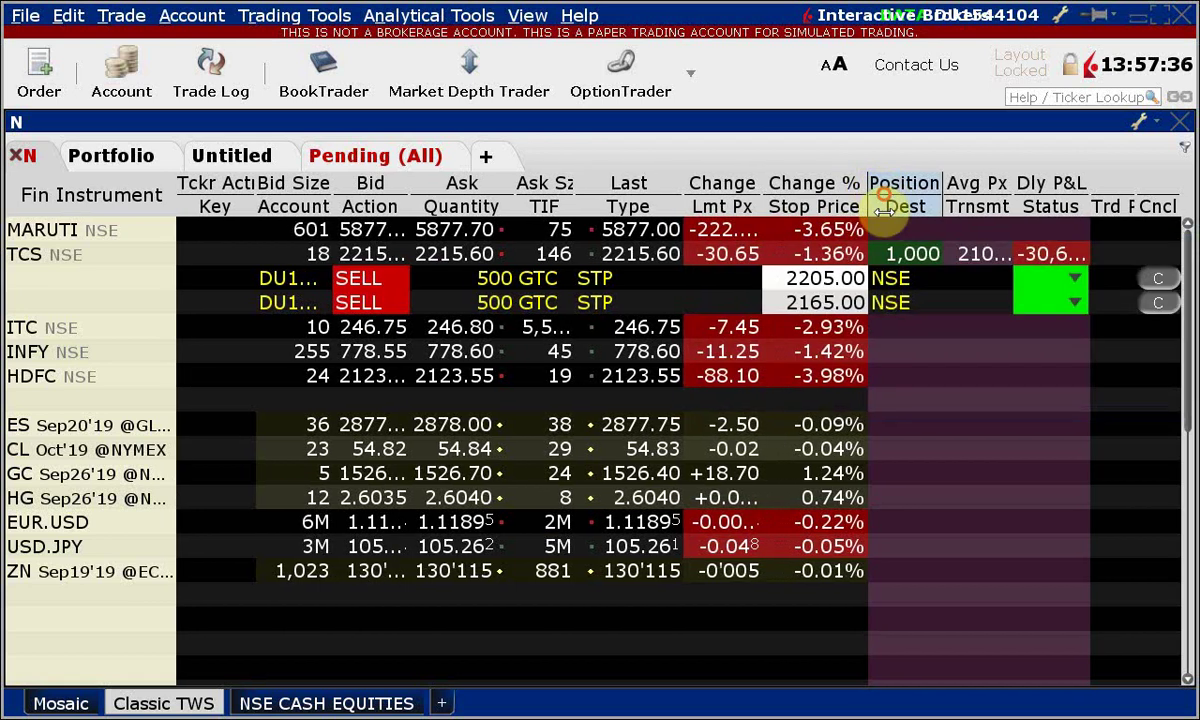
Set the stop price of the lower TCS sell stop order to 2032.40 and submit the order update
left_click(777, 302)
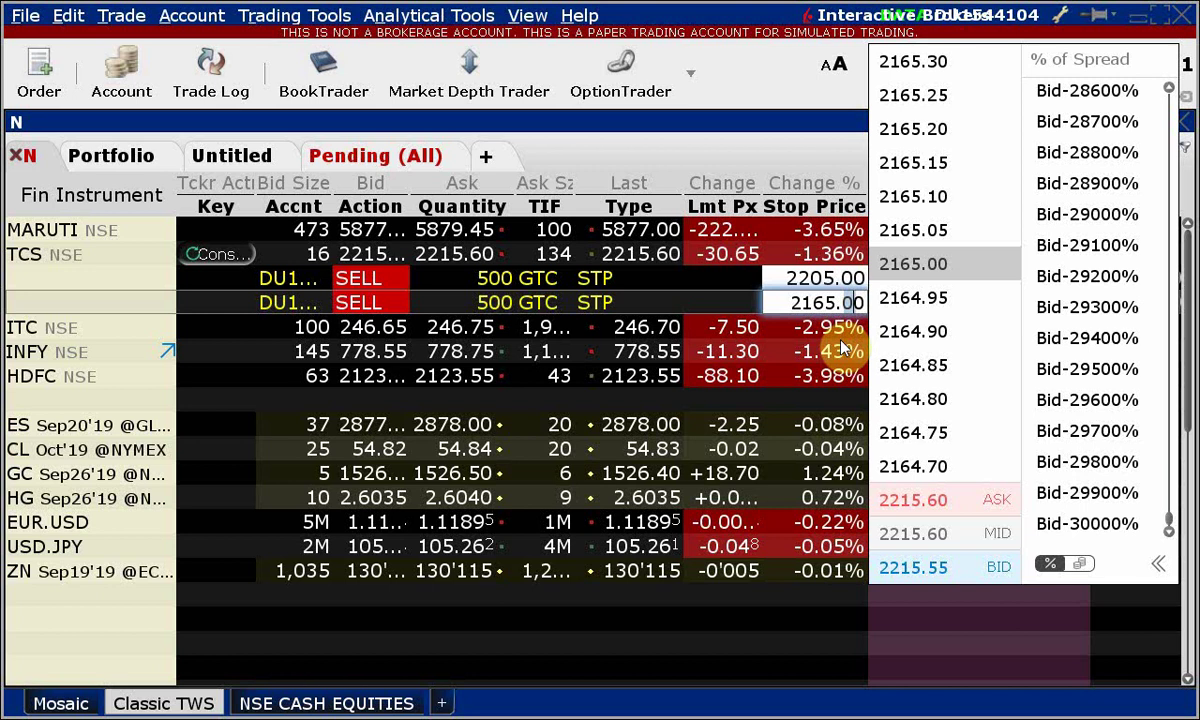
key("BackSpace")
type("4")
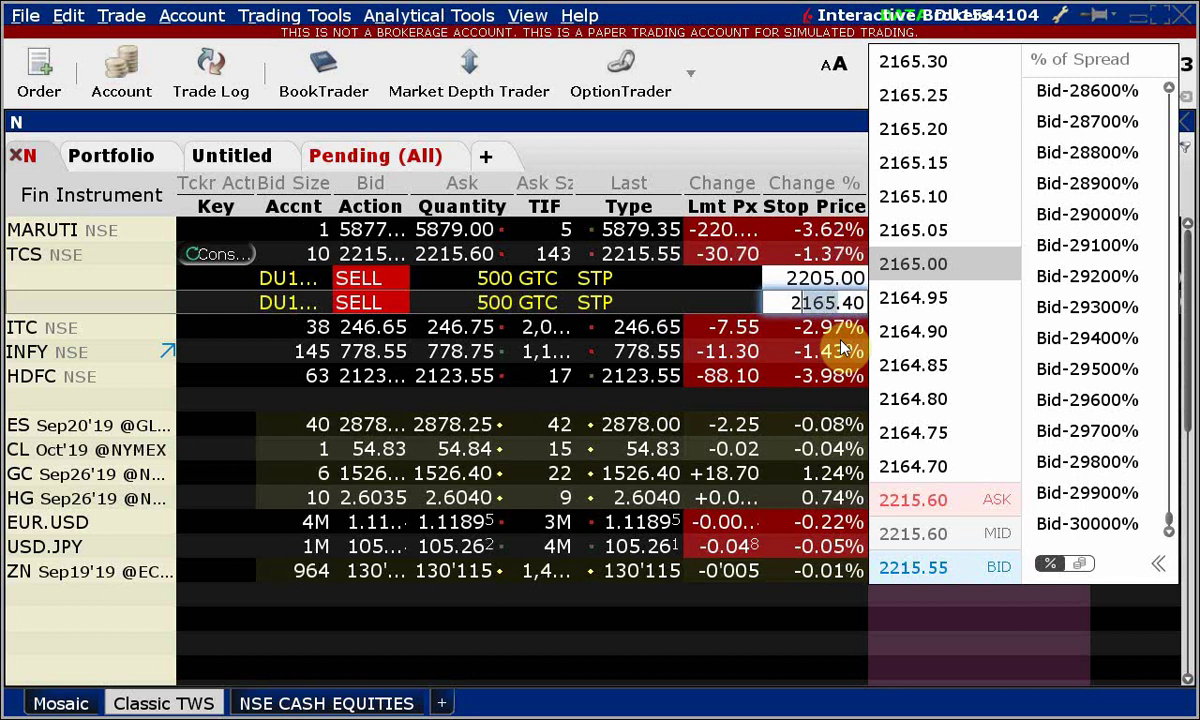
type("032")
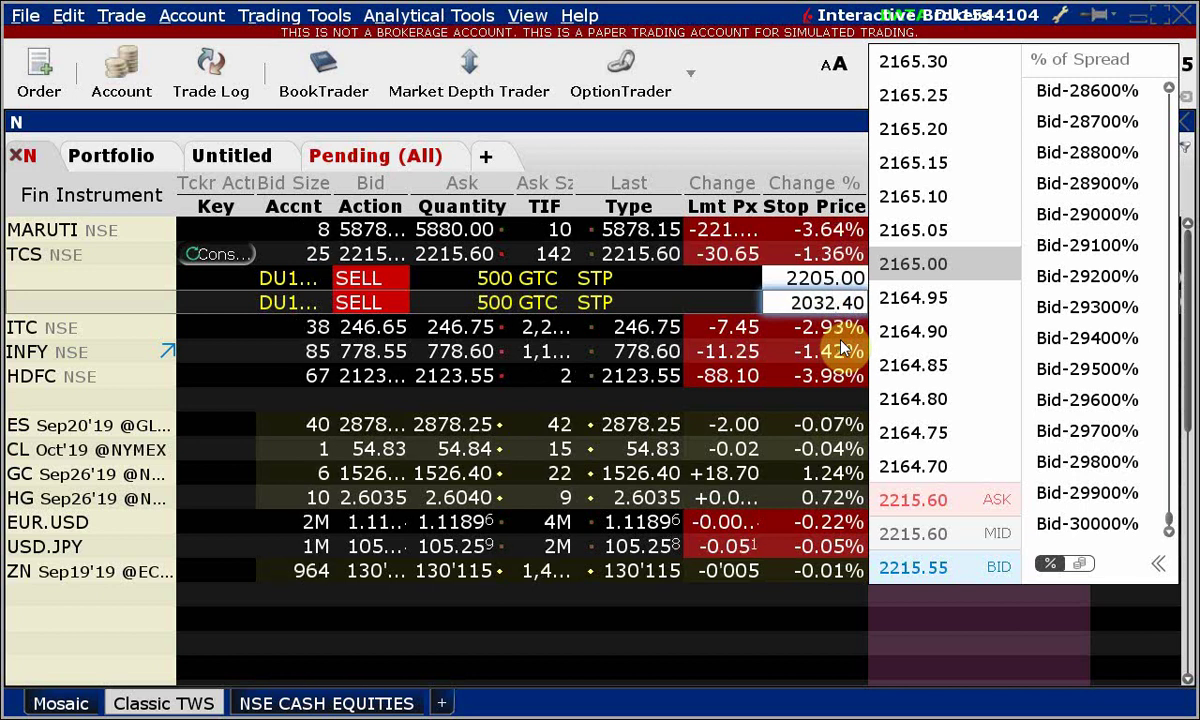
key("Return")
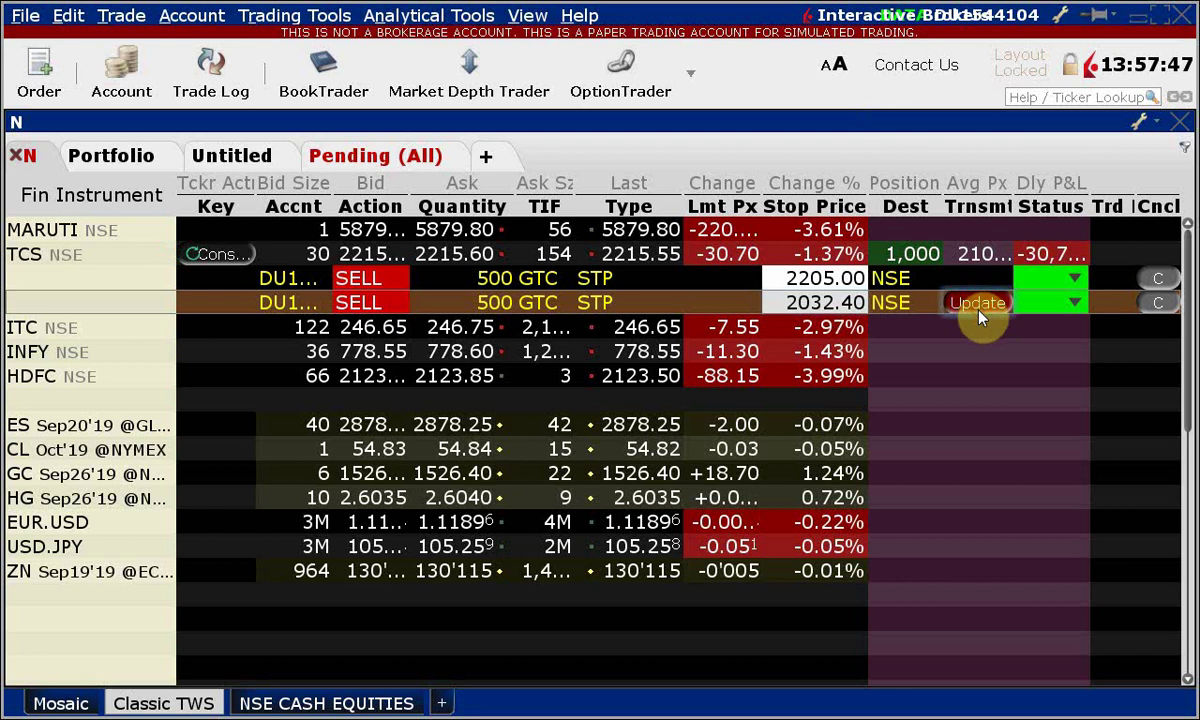
left_click(978, 304)
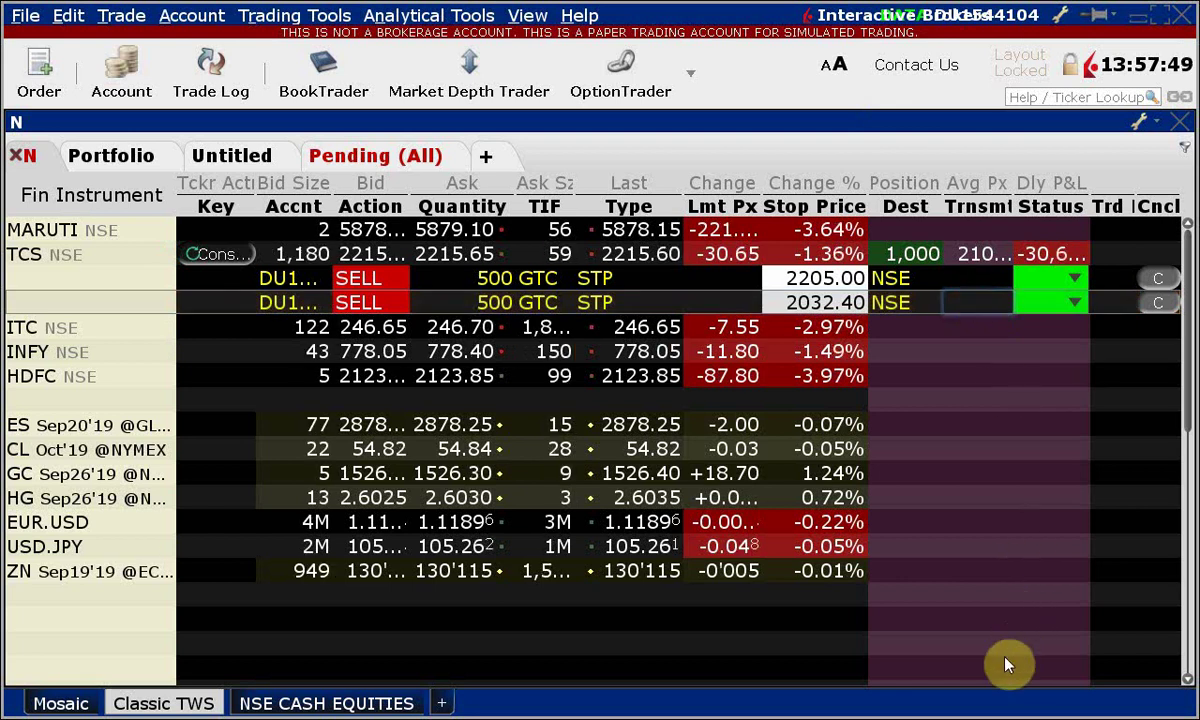
Examine both TCS sell stop levels over a longer period on the daily candles chart, then return to the TradingView chart
key("alt+Tab")
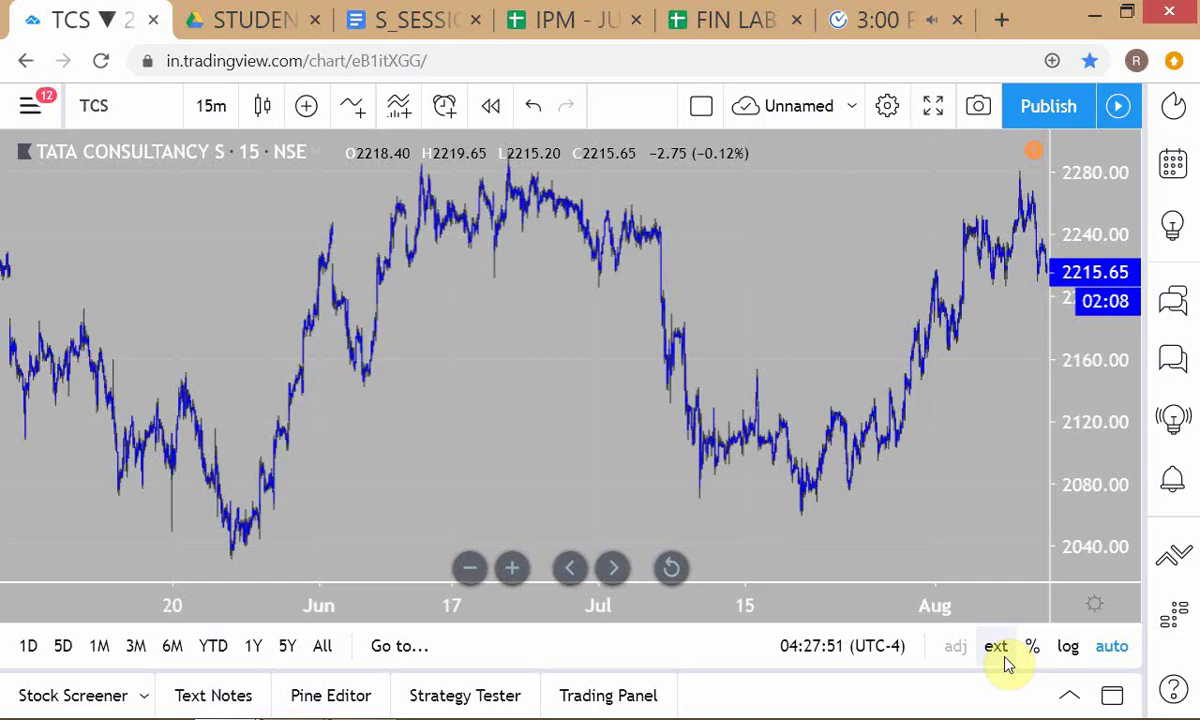
key("alt+Tab")
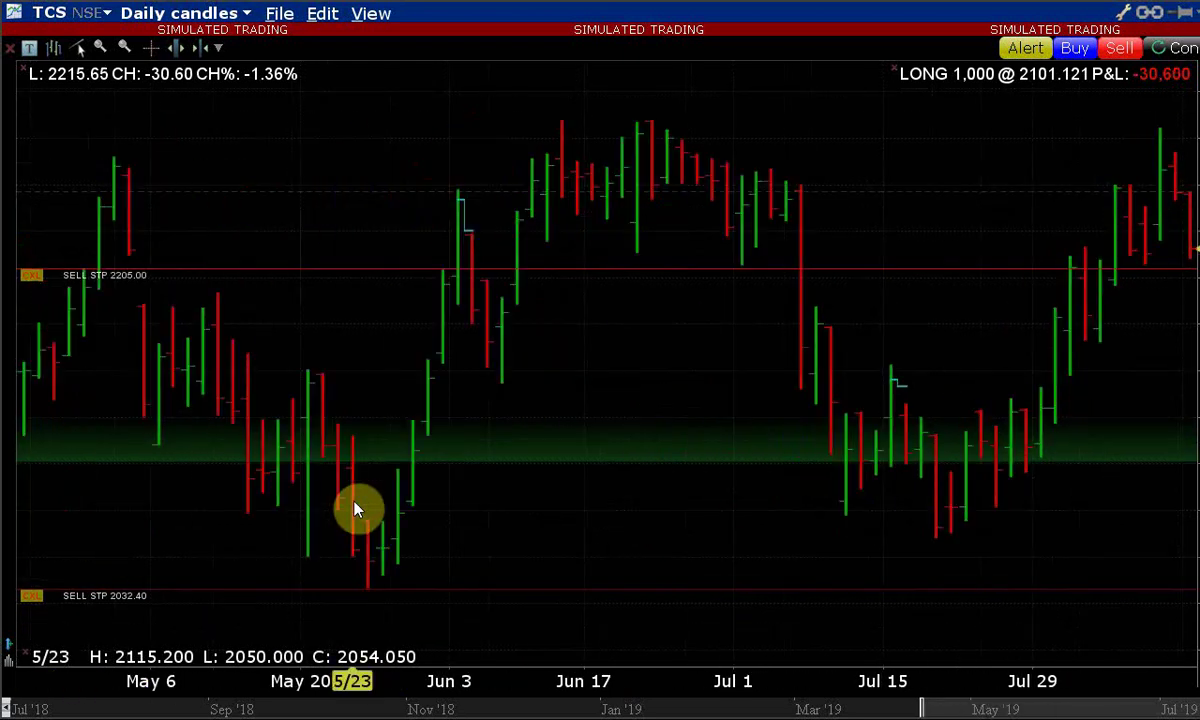
scroll(355, 506, "down", 2)
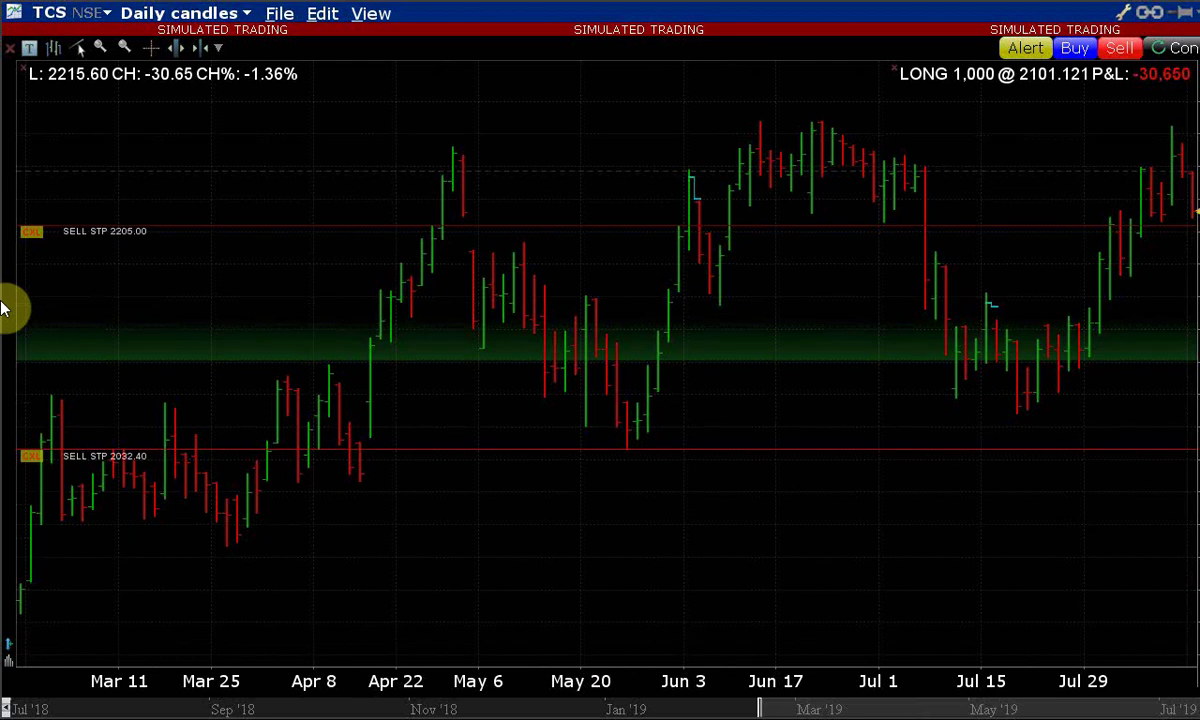
mouse_move(45, 309)
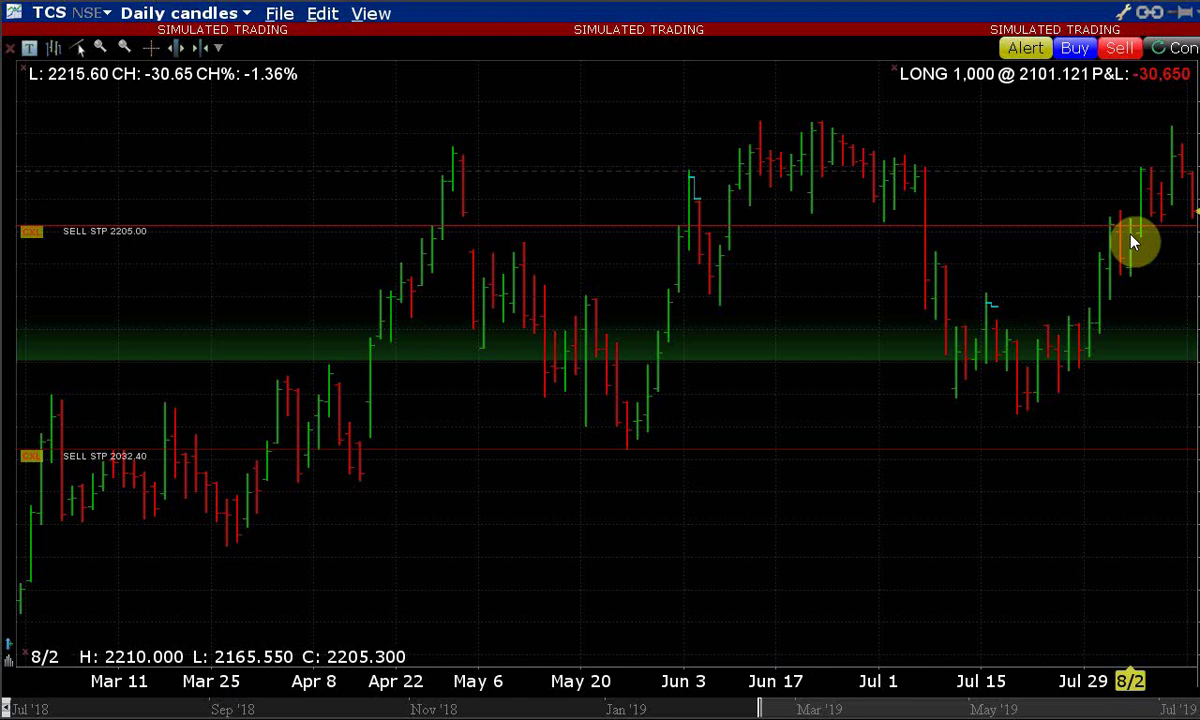
key("alt+Tab")
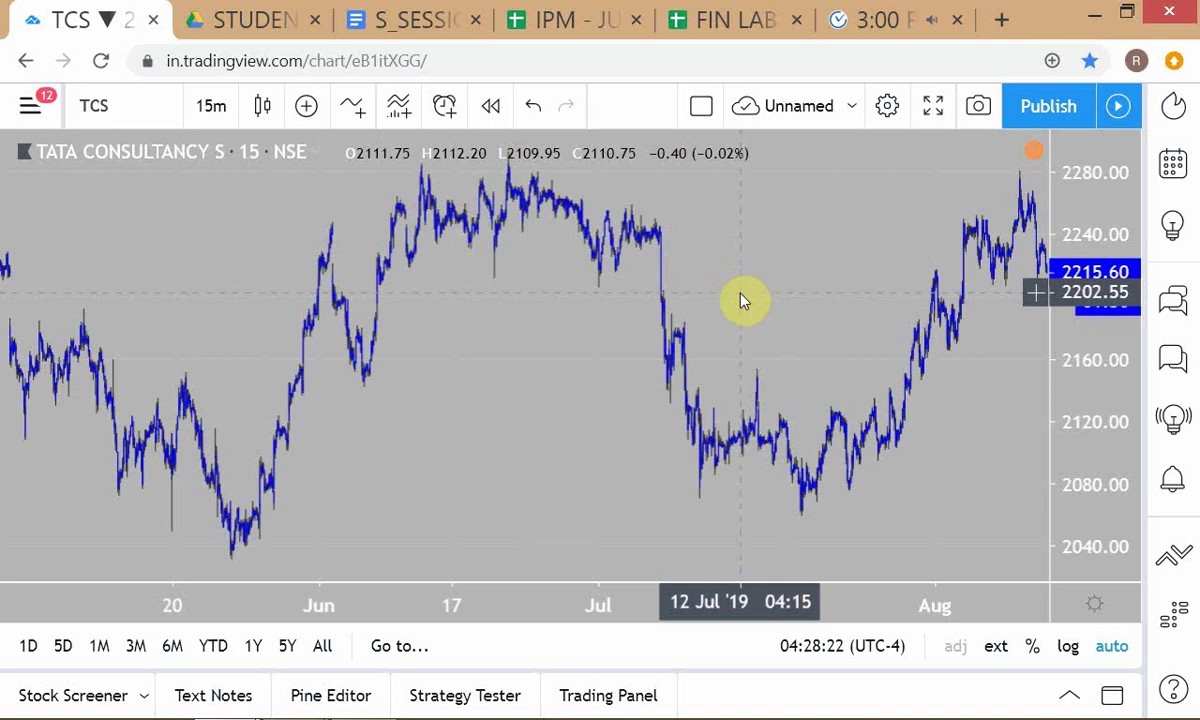
Review the TCS chart on the 60-minute timeframe and set it back to 15 minutes
type("60")
key("Return")
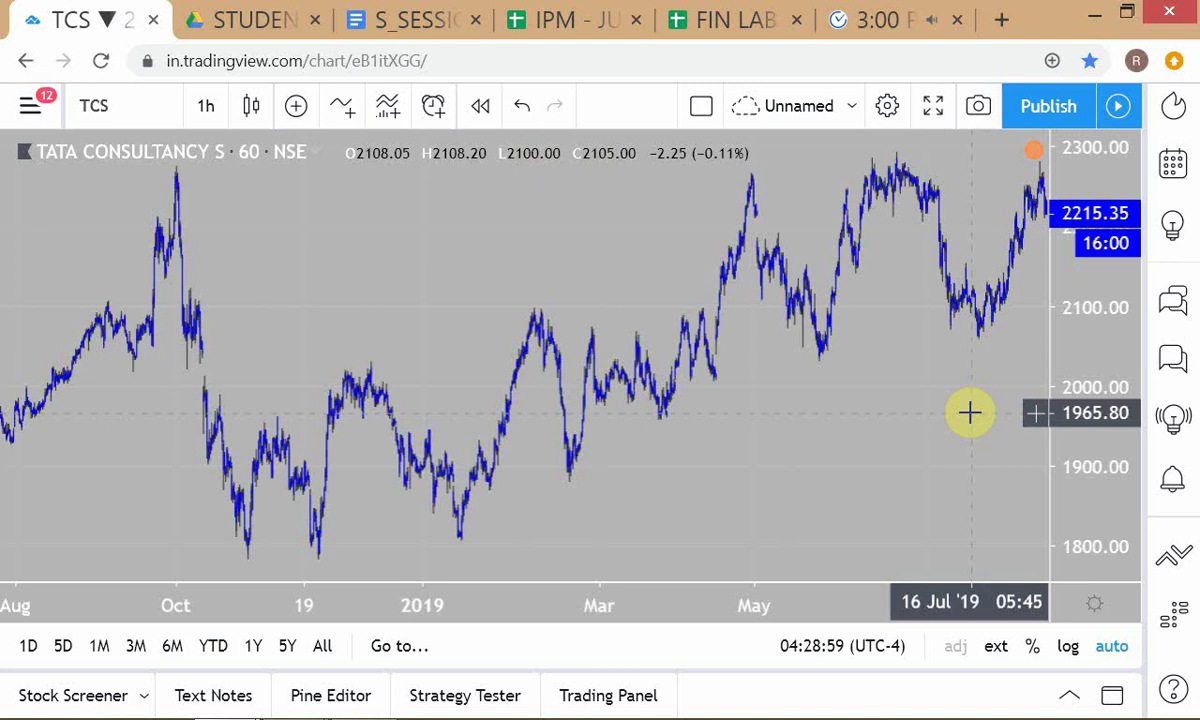
type("15")
key("Return")
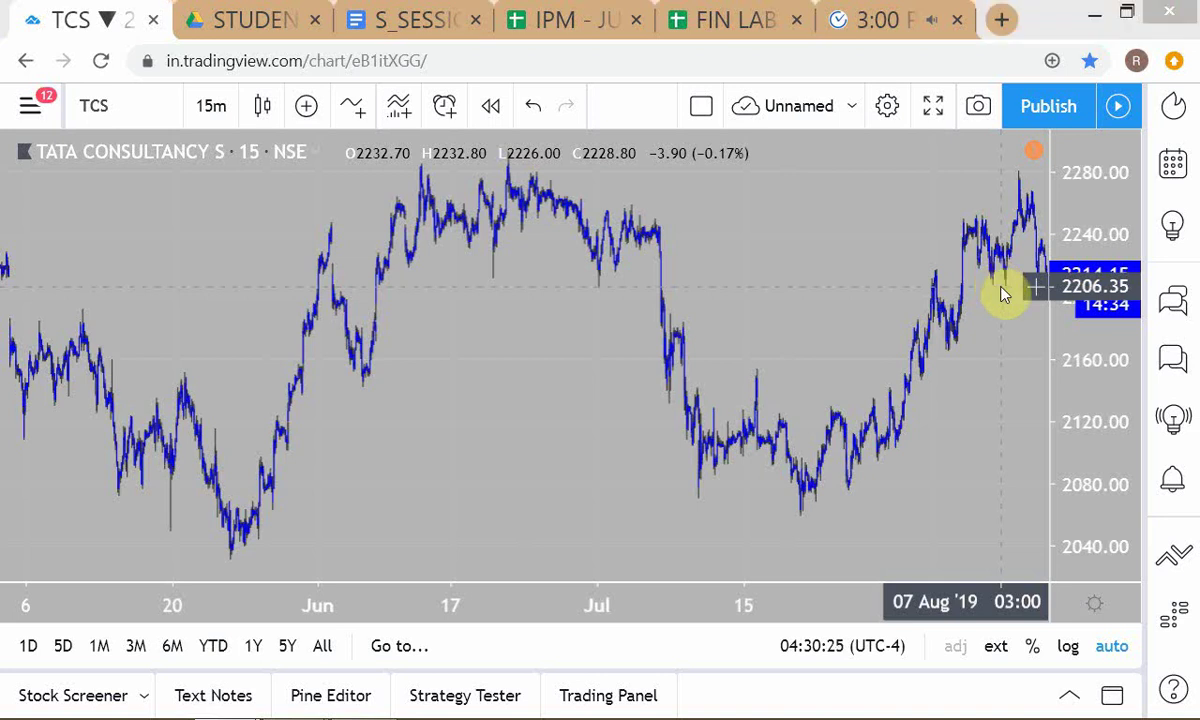
Switch to the session outline in Google Docs and add the line "SIMPLE BUT NOT SIMPLISTIC" below the "**13/8" heading
key("alt+Tab")
key("alt+Tab")
key("alt+Tab")
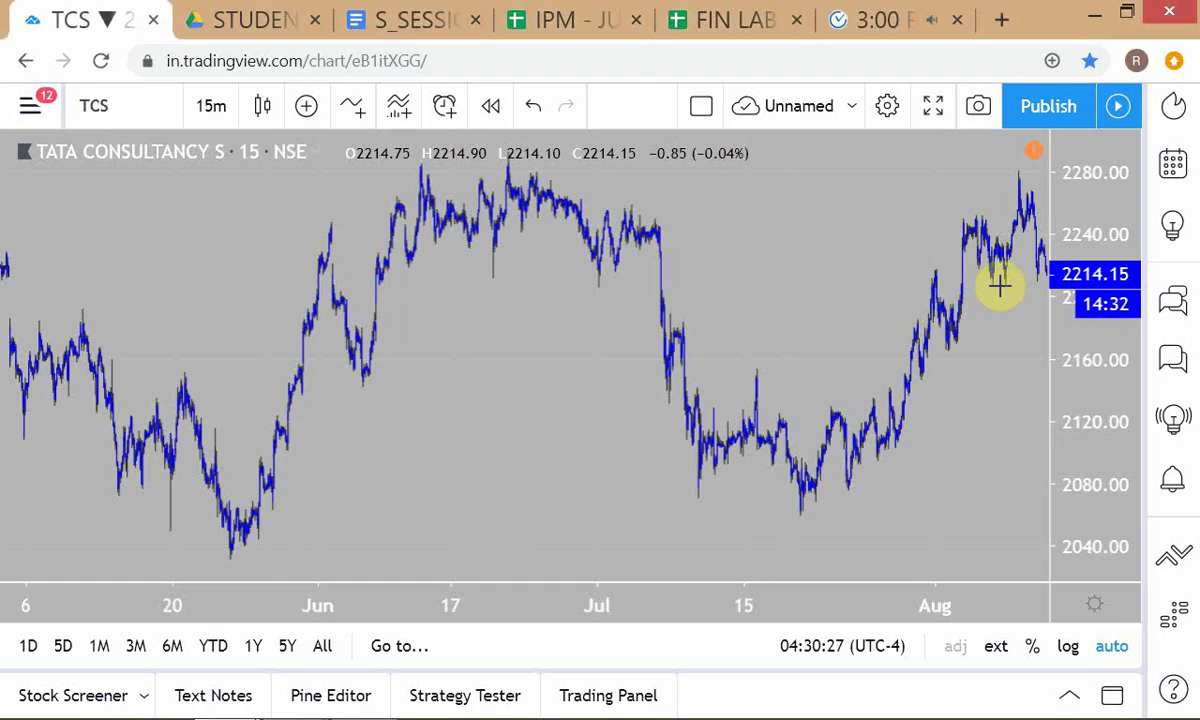
left_click(397, 28)
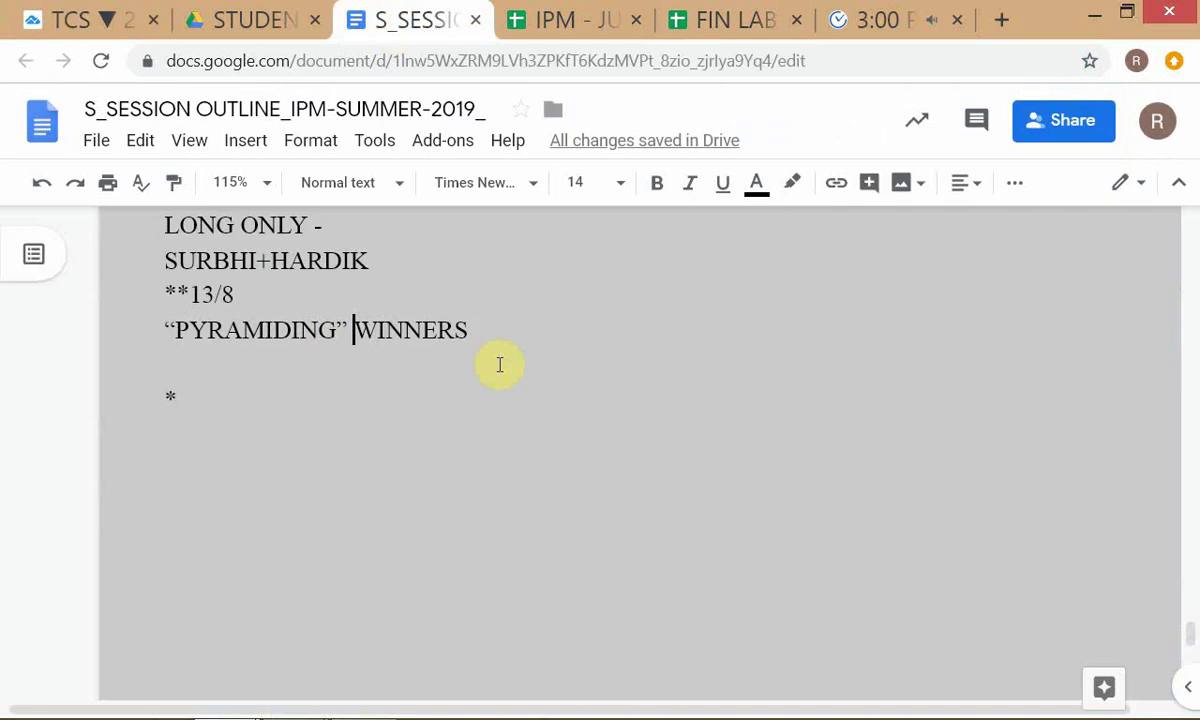
left_click(500, 321)
left_click(410, 290)
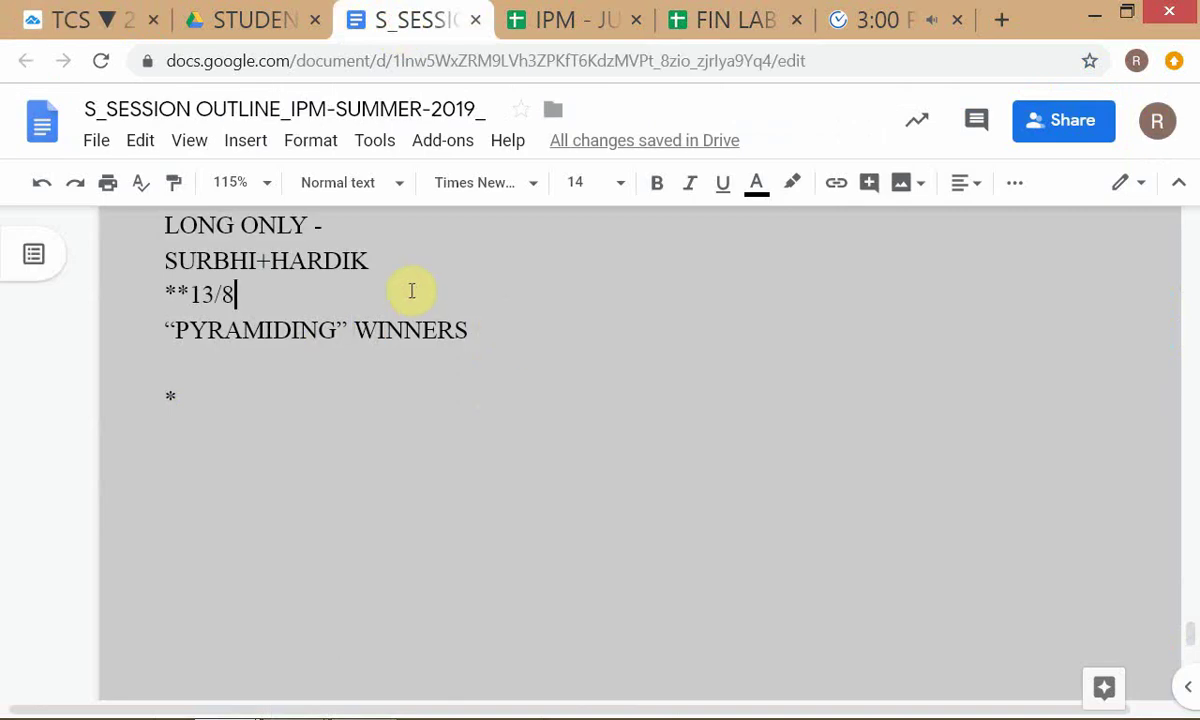
key("Return")
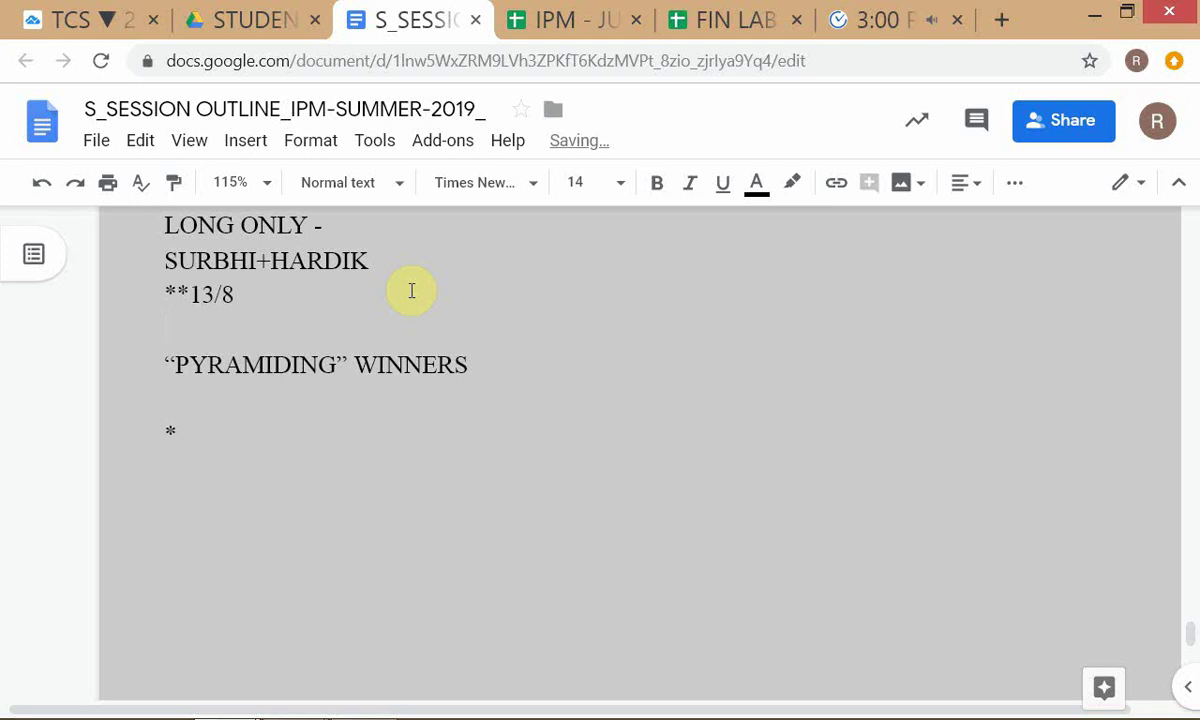
type("SIMPL")
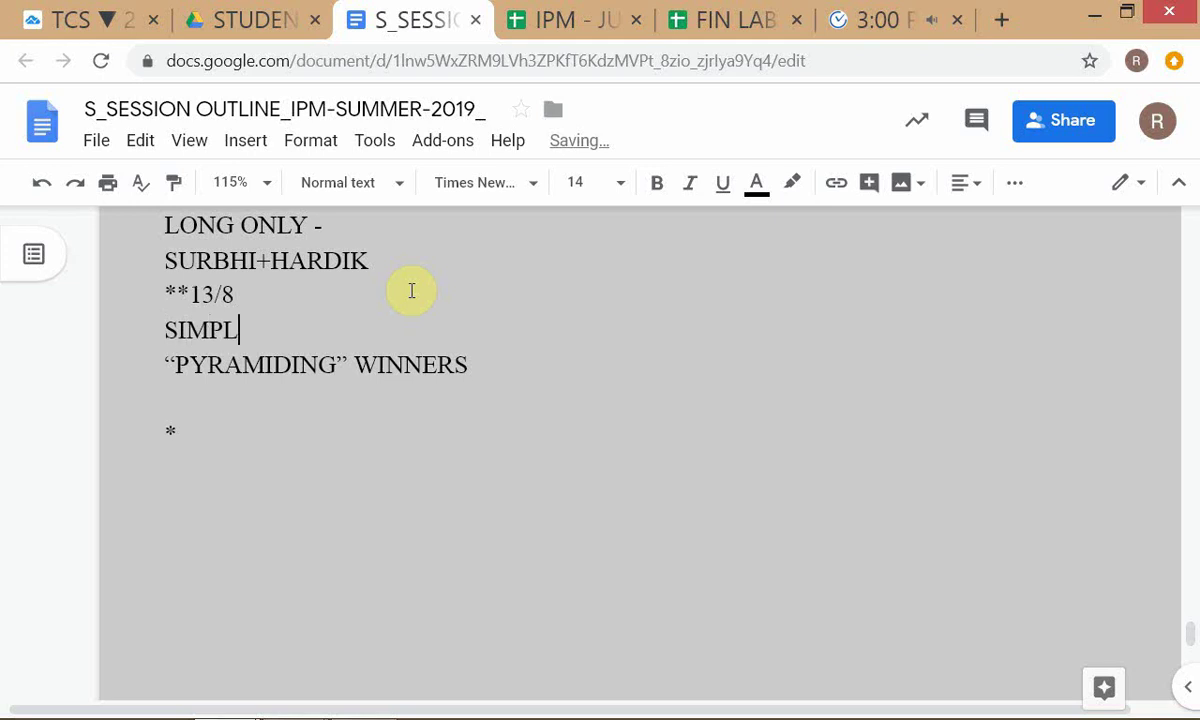
type("E N")
key("BackSpace")
type("BUT NOT ")
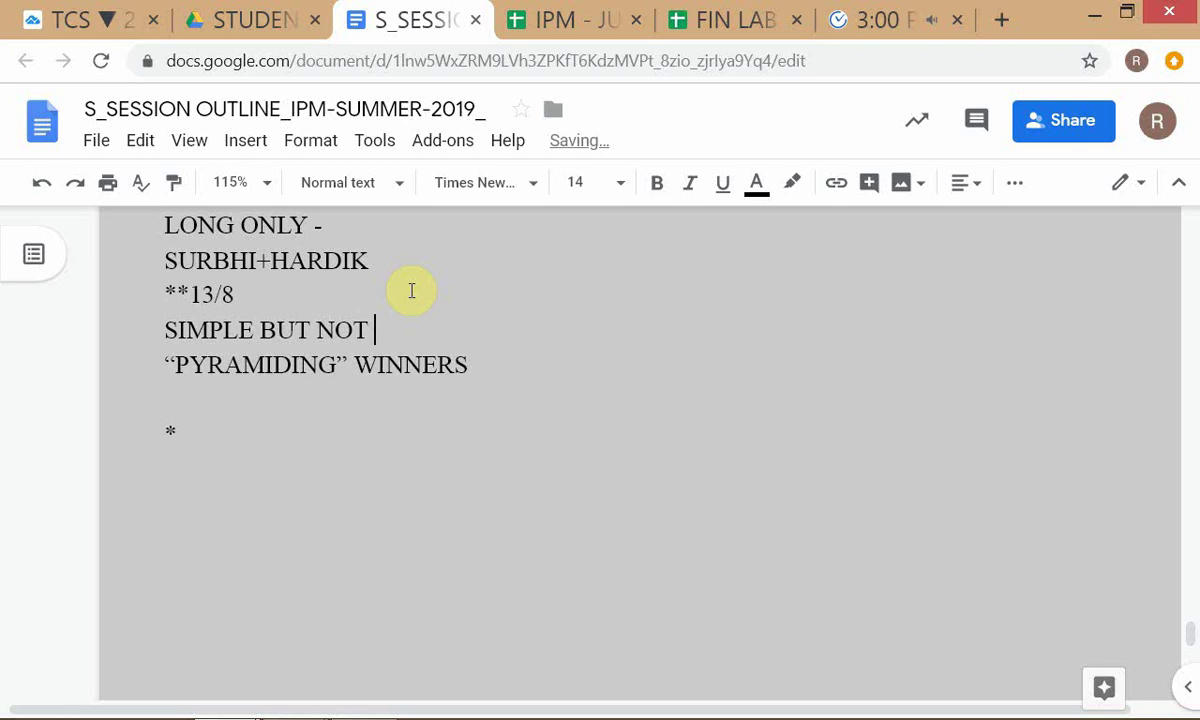
type("SIMPLI")
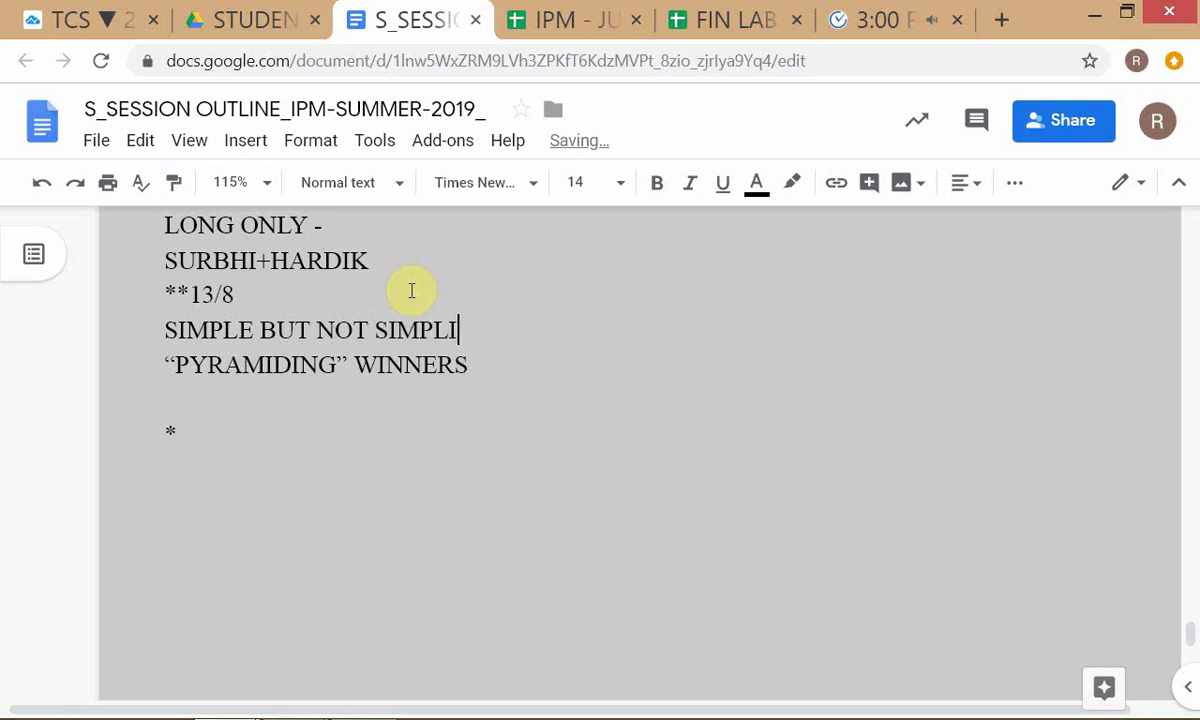
type("STIC")
Enclose the word SIMPLE in quotation marks in the line below the "**13/8" heading
left_click(359, 283)
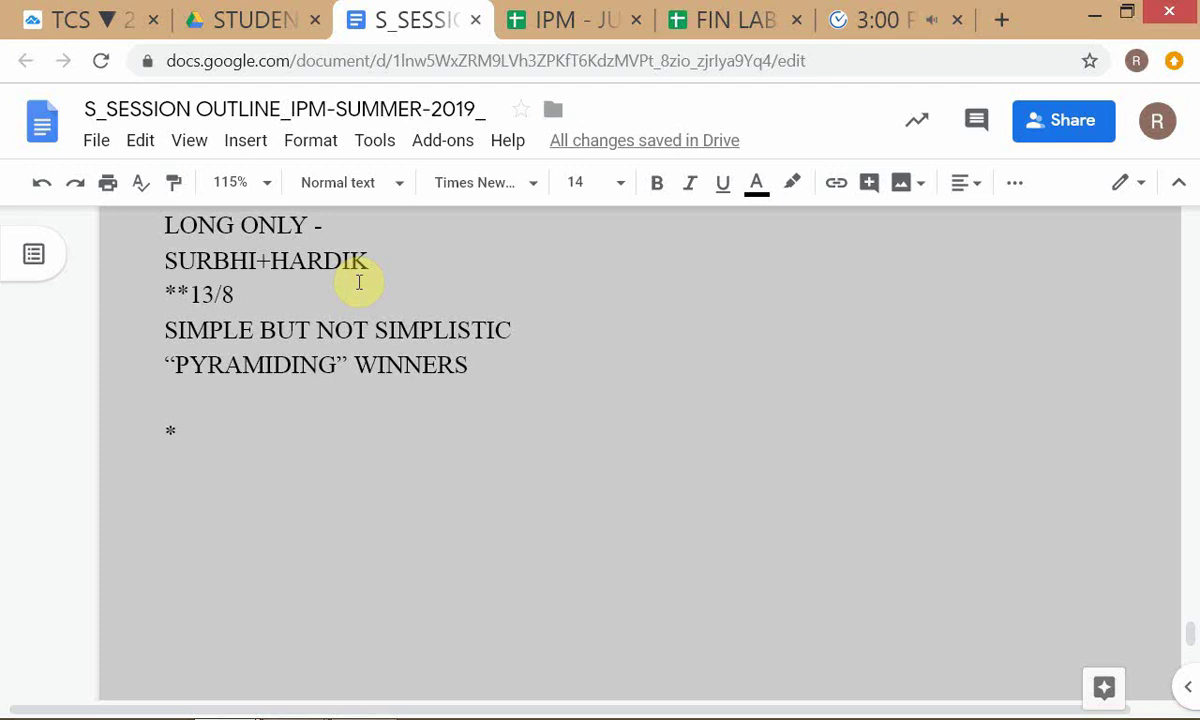
left_click(254, 334)
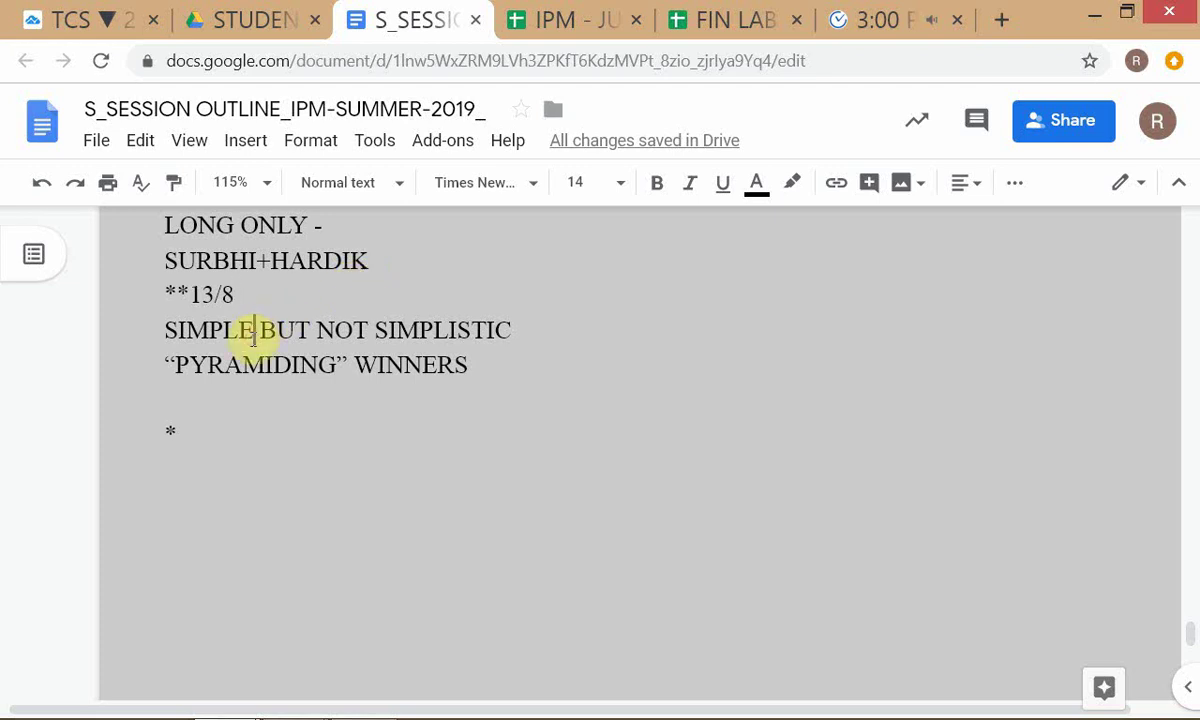
type("\"")
key("Home")
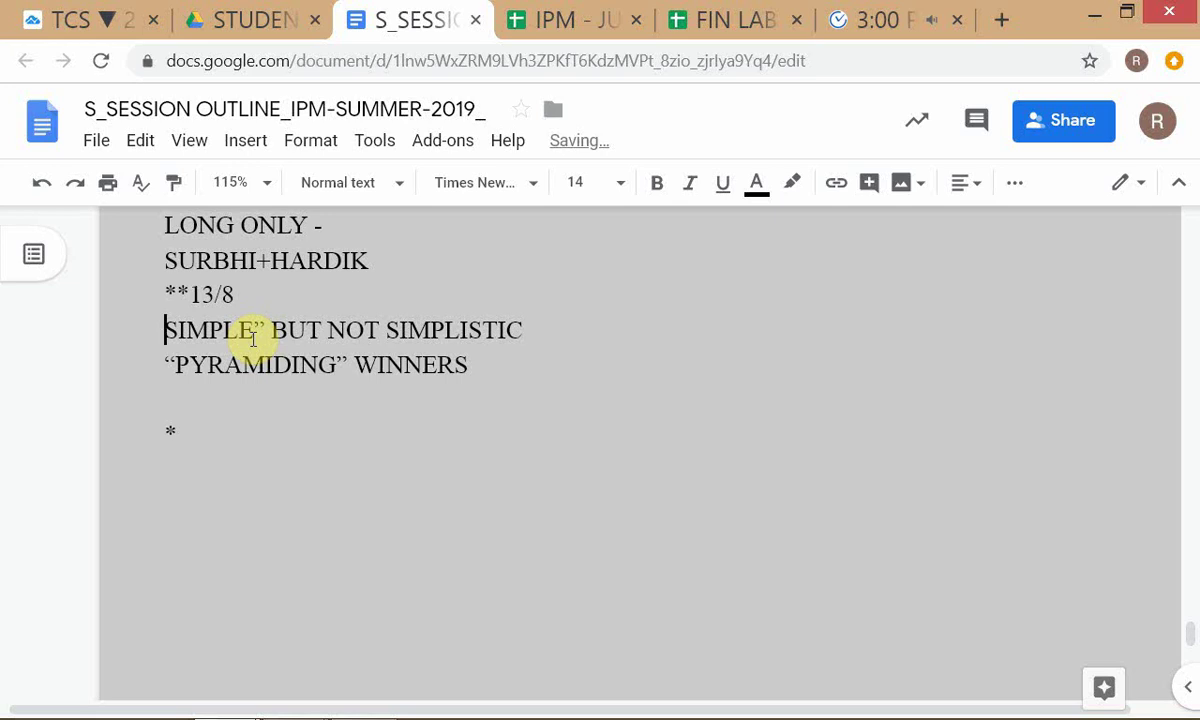
type("\"")
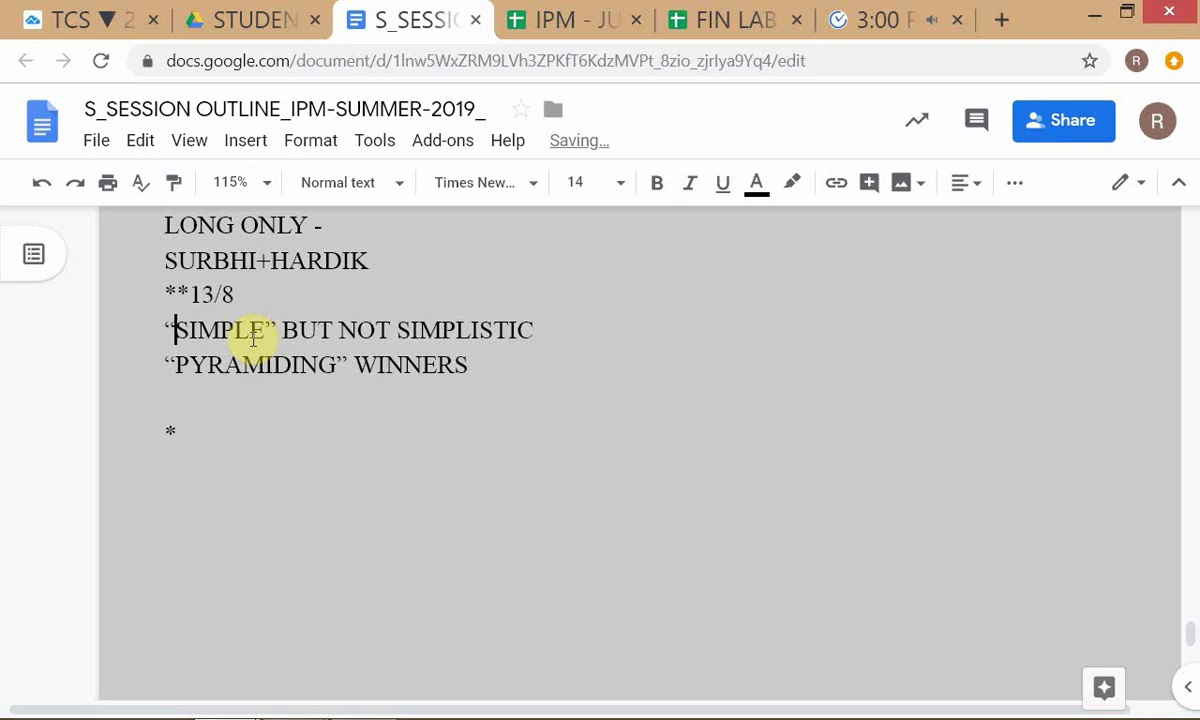
Enclose the word SIMPLISTIC at the end of the same line in quotation marks
key("End")
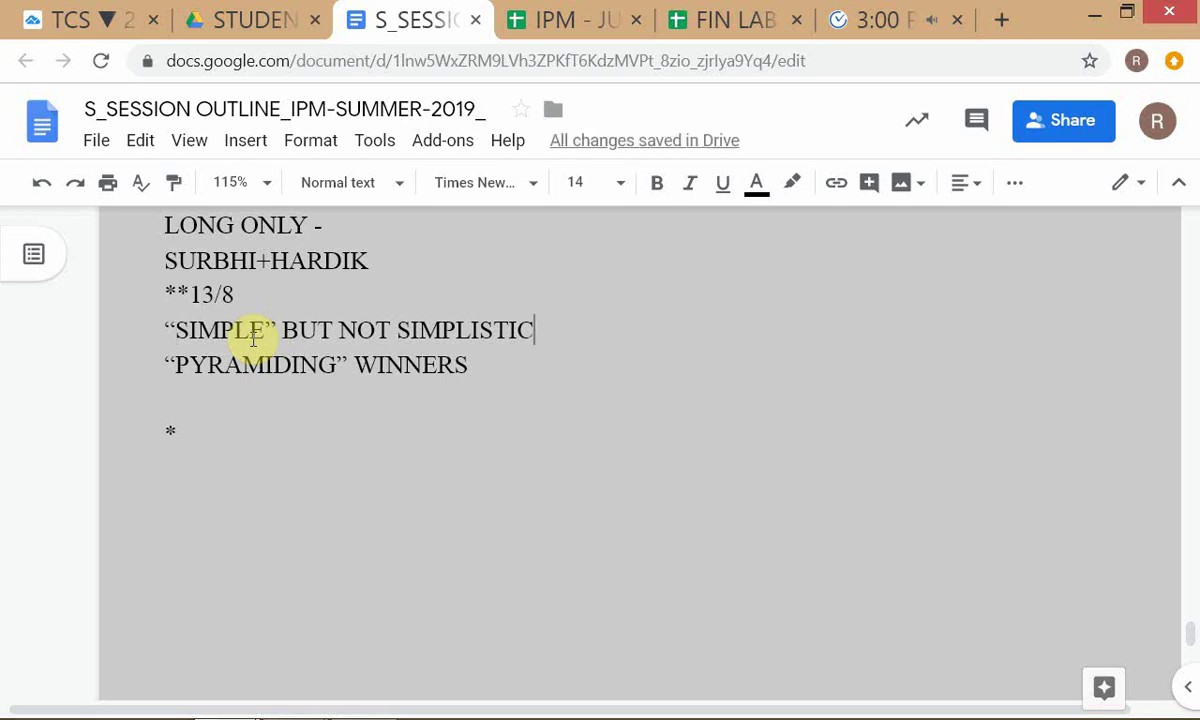
type("\"")
key("Left")
key("Left")
key("Left")
key("Left")
key("Left")
key("Left")
key("Left")
key("Left")
key("Left")
key("Left")
key("Left")
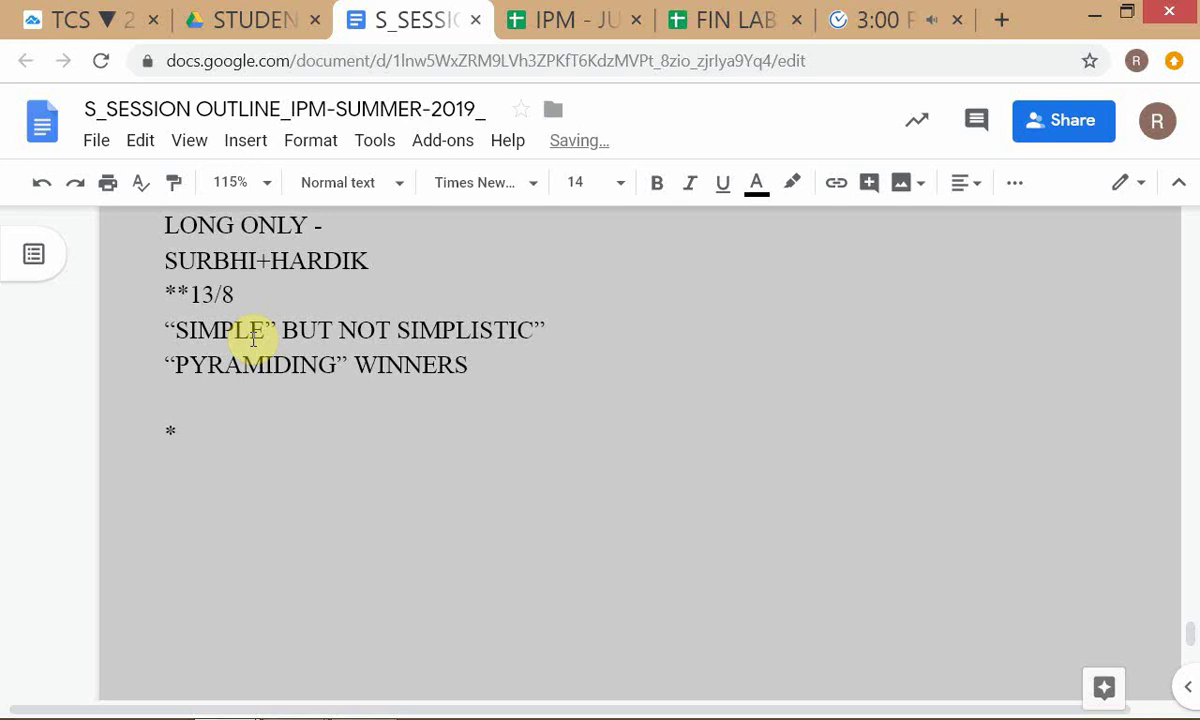
type("\"")
key("Right")
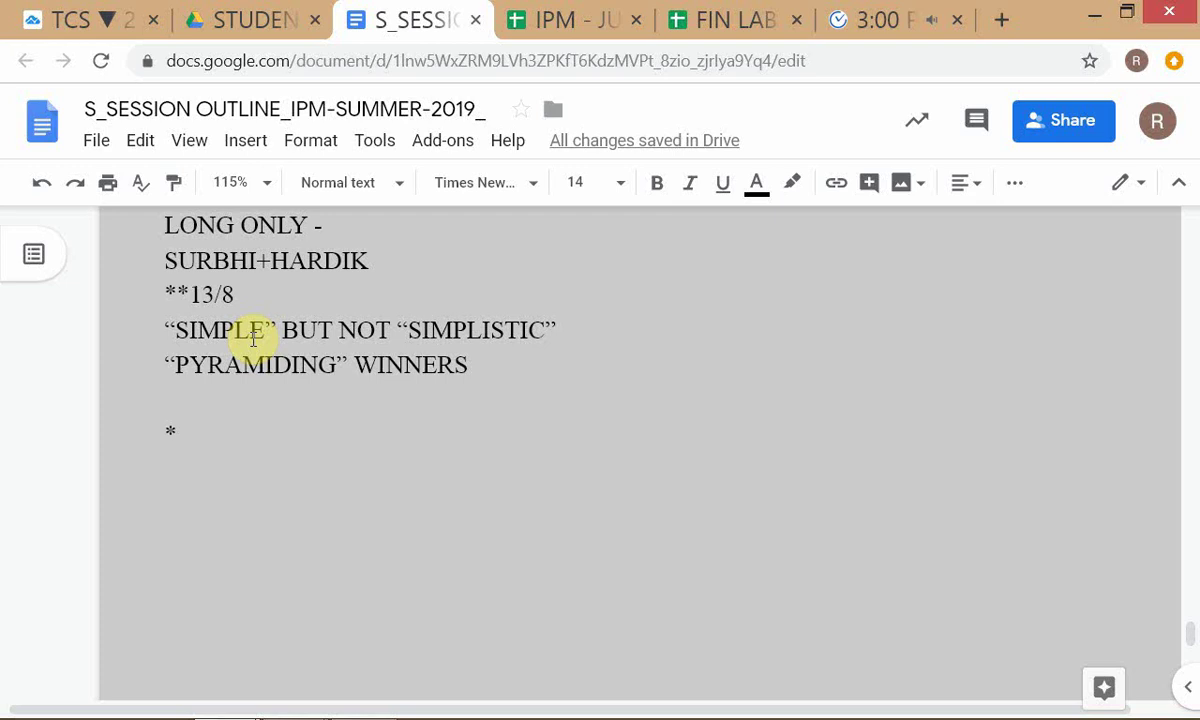
Switch to the TCS chart in TradingView and check the TCS daily candles with the sell stop levels in Trader Workstation
key("alt+Tab")
key("alt+Tab")
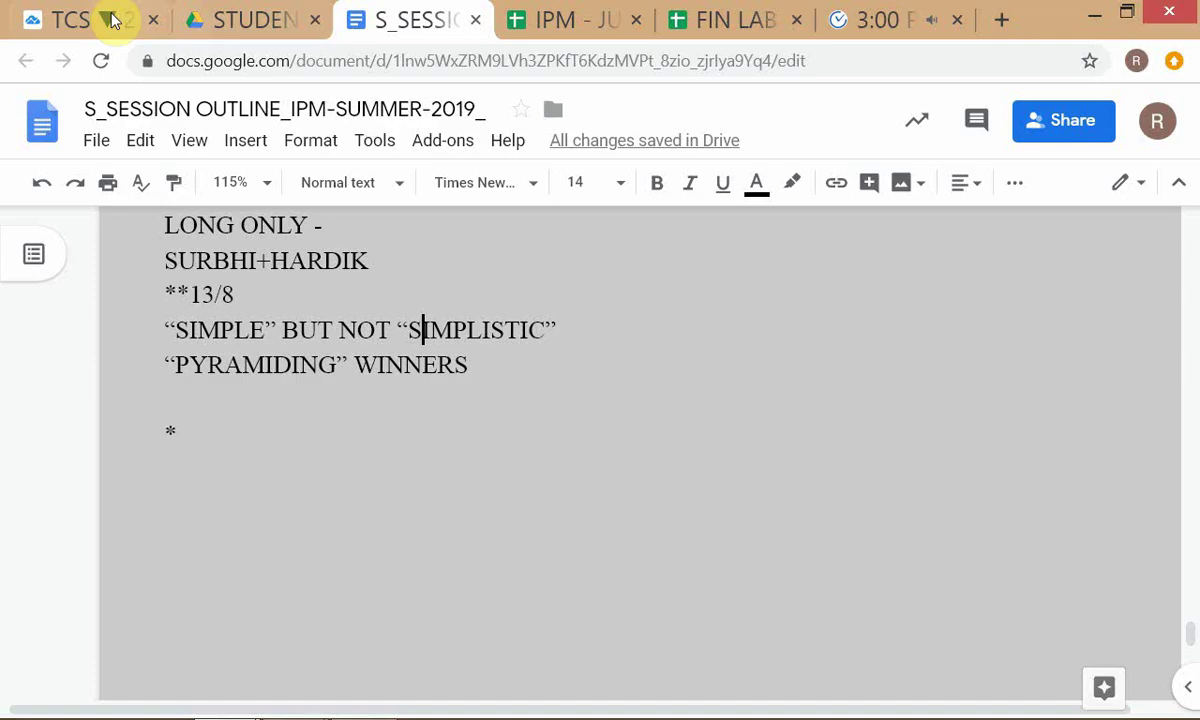
left_click(80, 20)
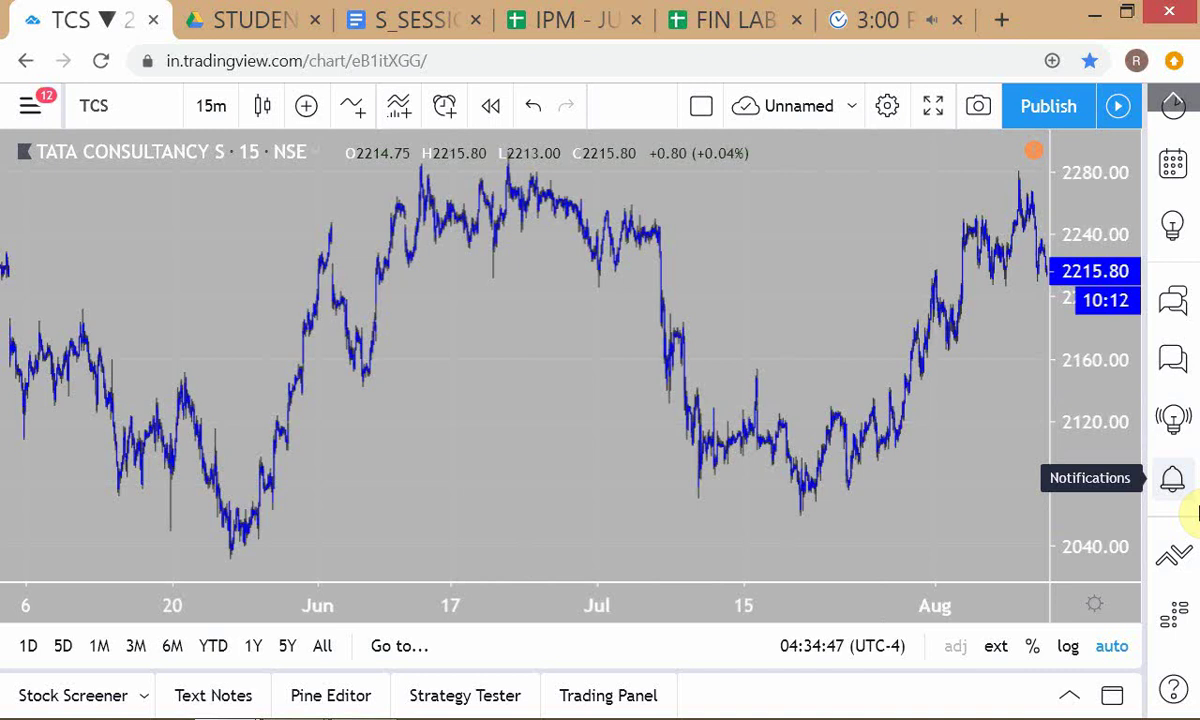
key("alt+Tab")
key("alt+Tab")
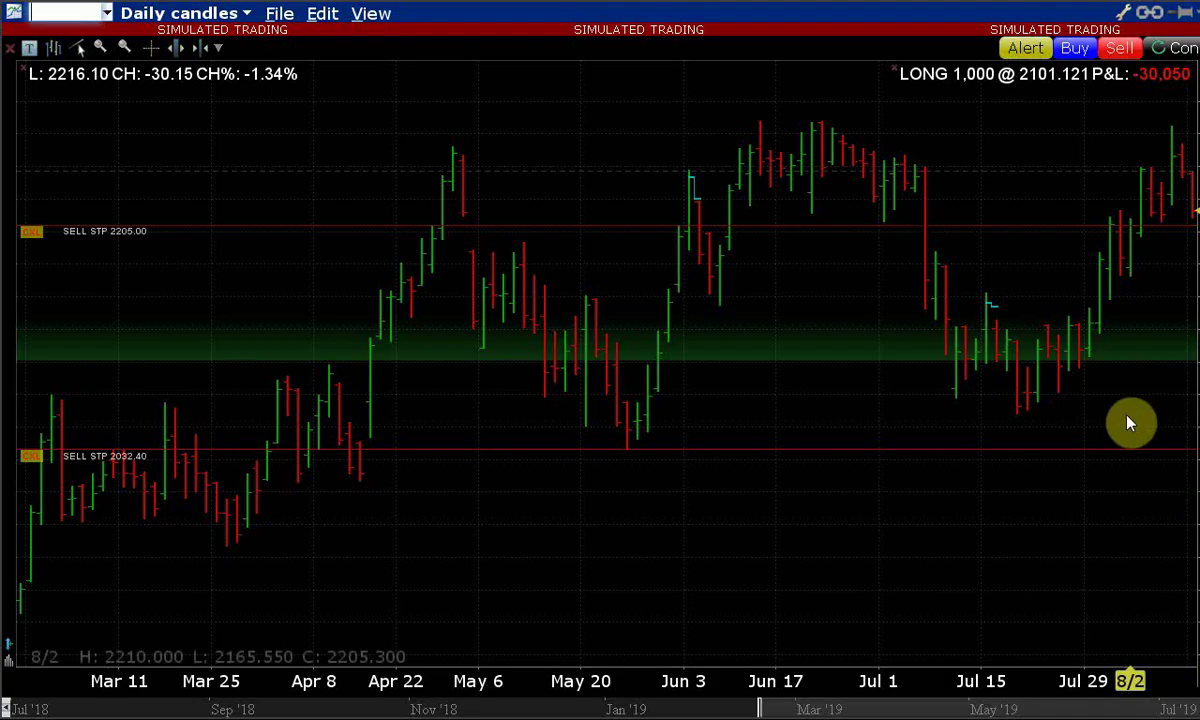
key("alt+Tab")
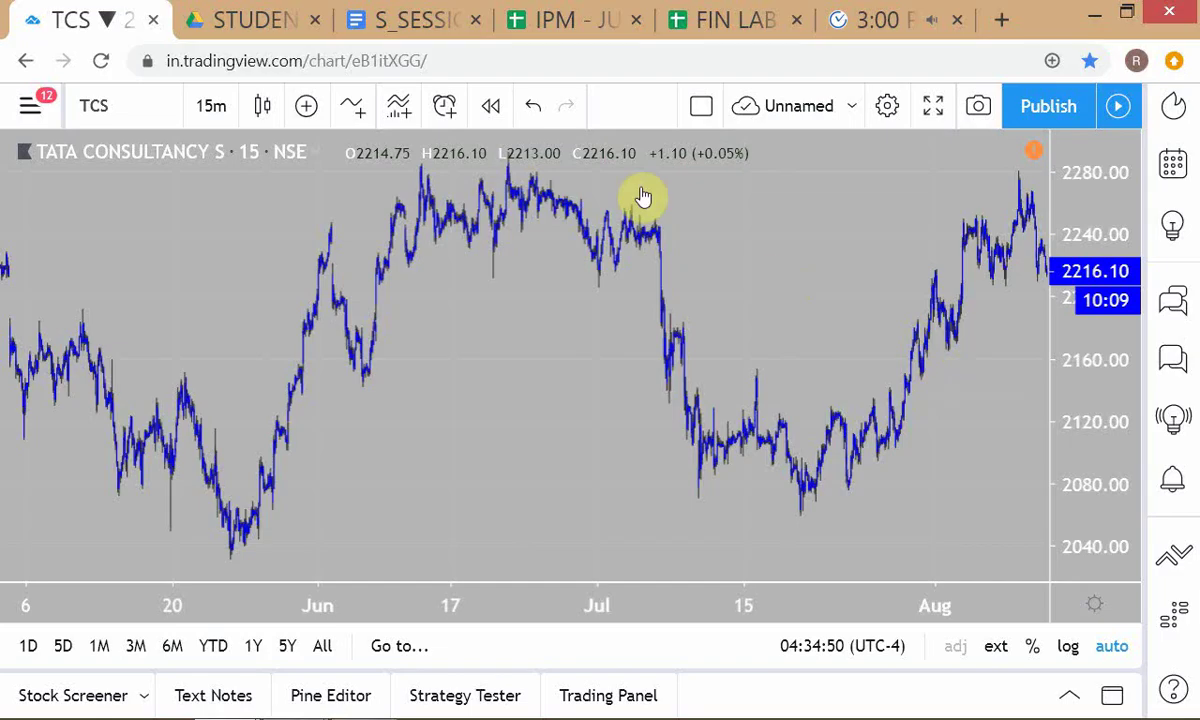
Return to the session outline in Google Docs and append "- ADDING TO" to the "PYRAMIDING" WINNERS line
left_click(425, 30)
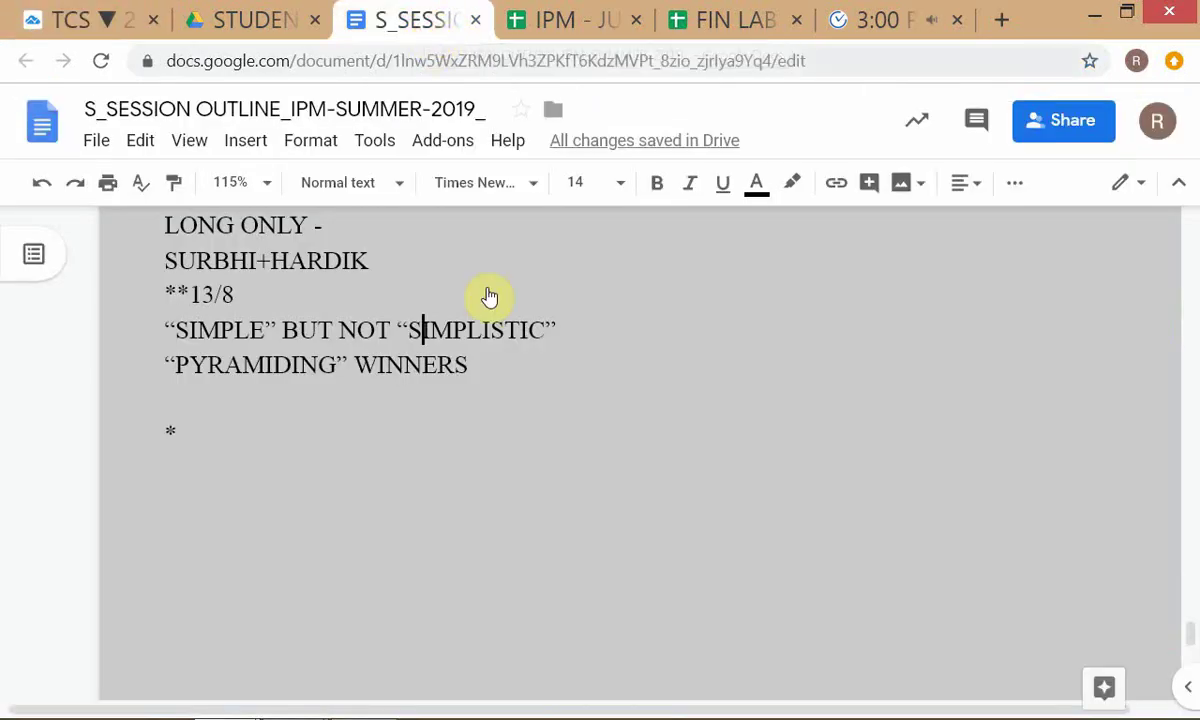
left_click(510, 375)
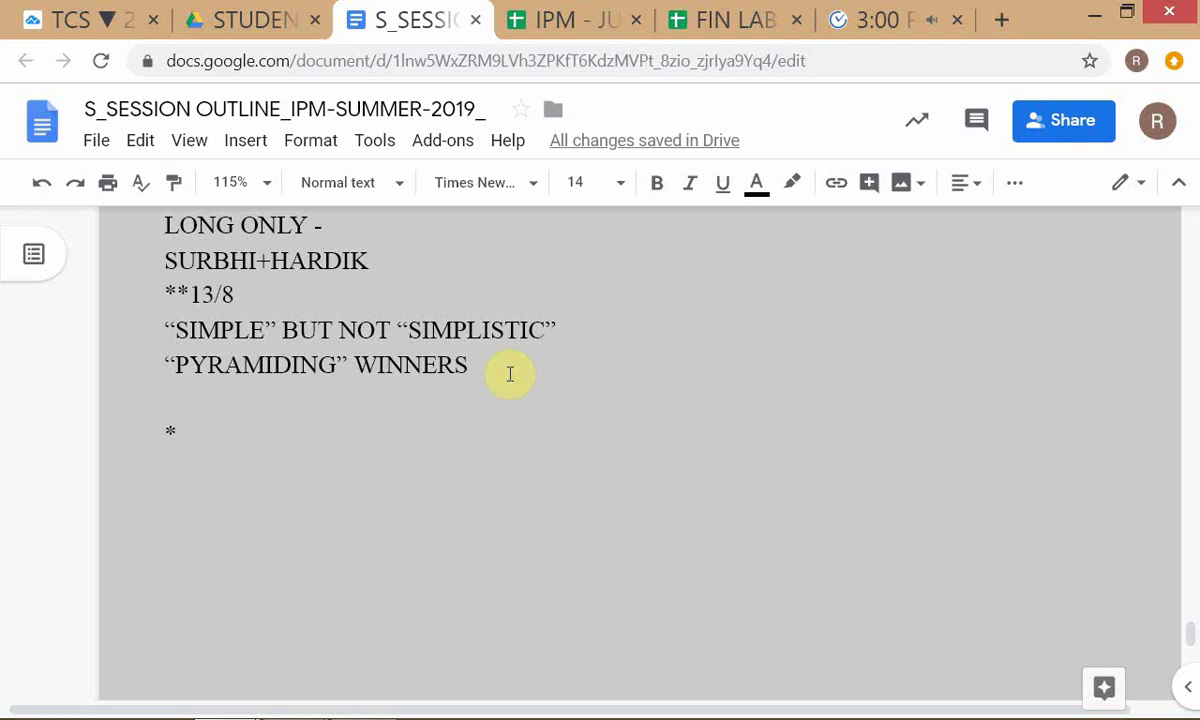
type("- ADD")
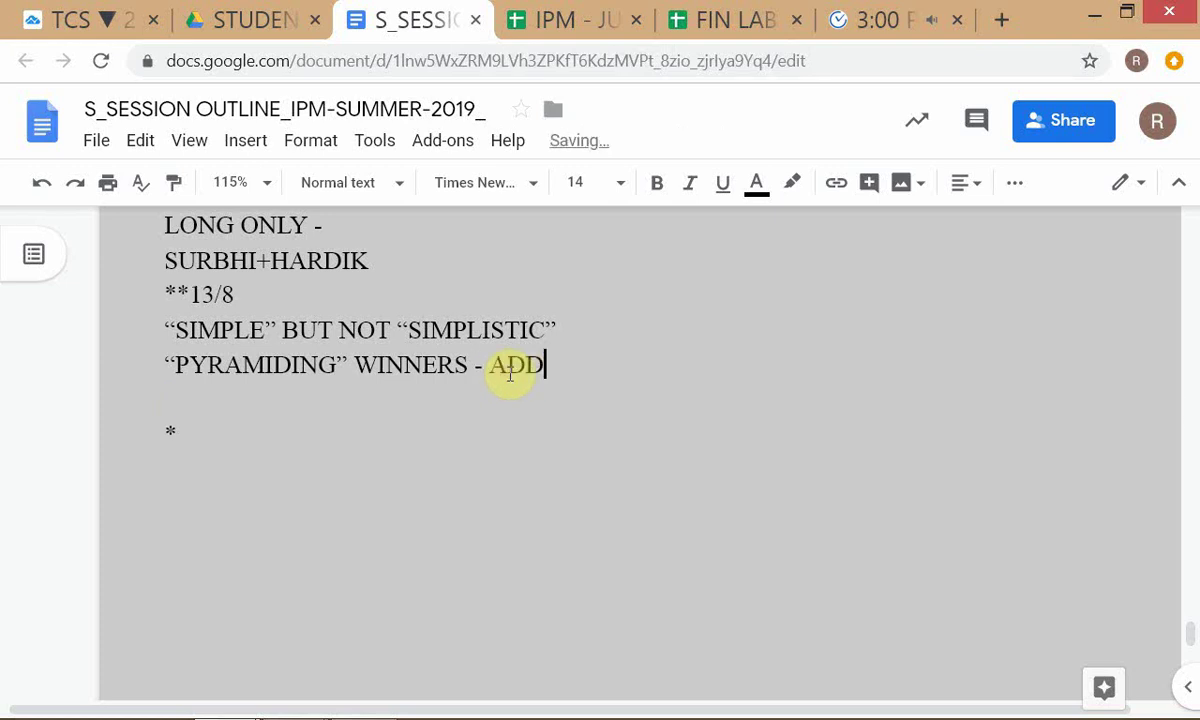
type("ING TO")
Replace the word ADDING with INCREASING in the "PYRAMIDING" WINNERS line
key("Left")
key("Left")
key("Left")
key("shift+Left")
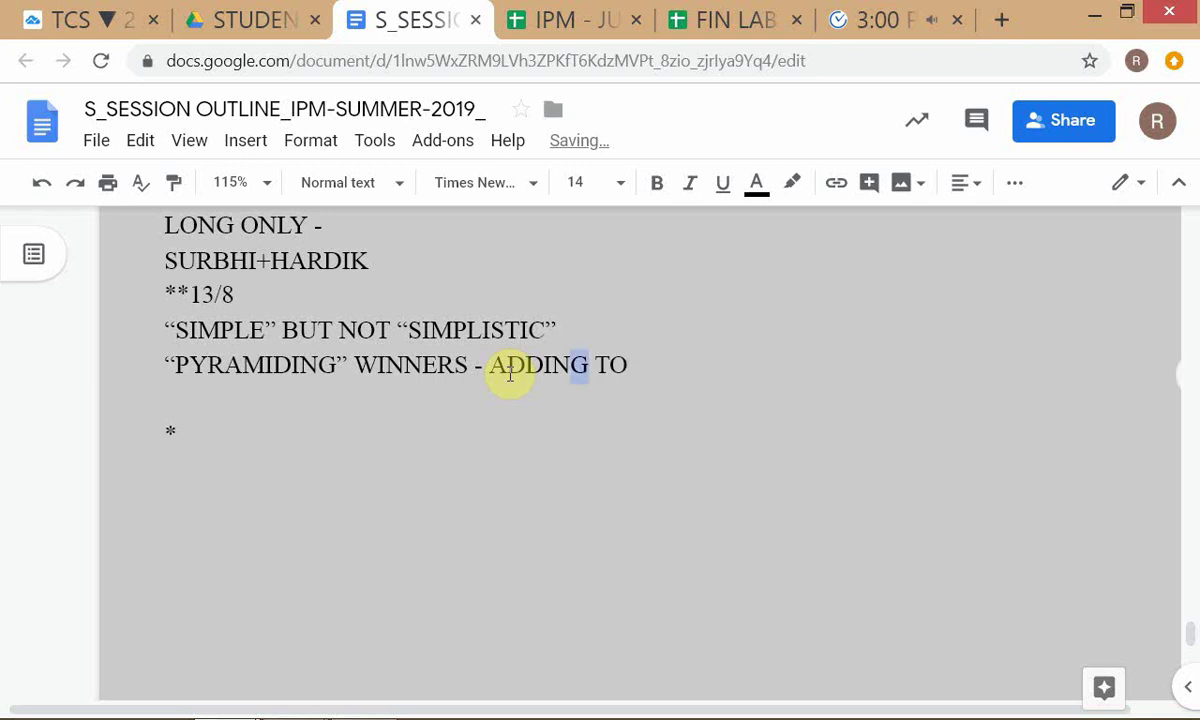
key("shift+Left")
key("shift+Left")
key("shift+Left")
key("shift+Left")
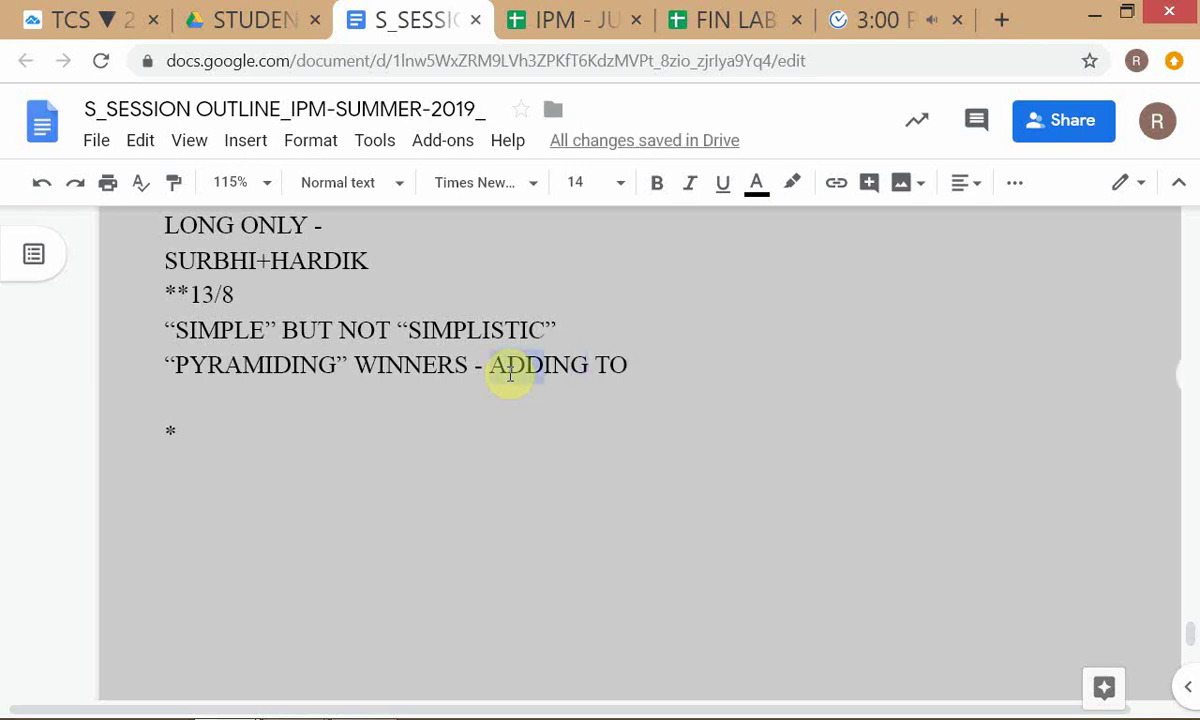
type("INCREAS")
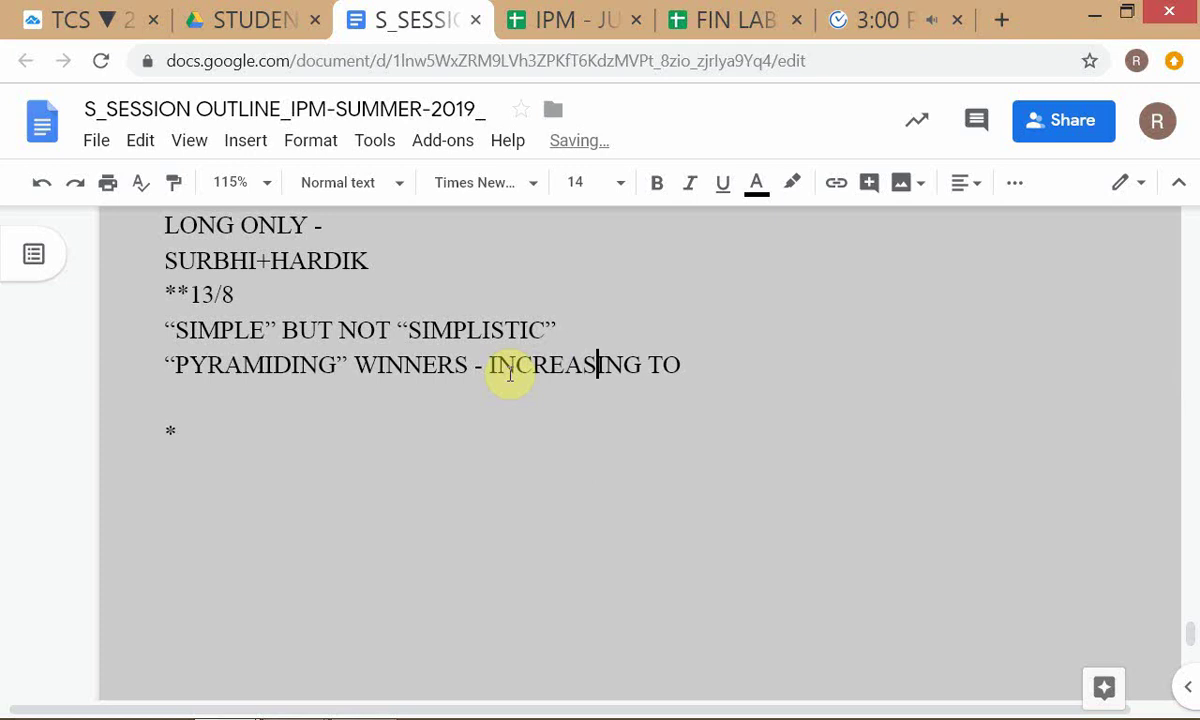
type("ING")
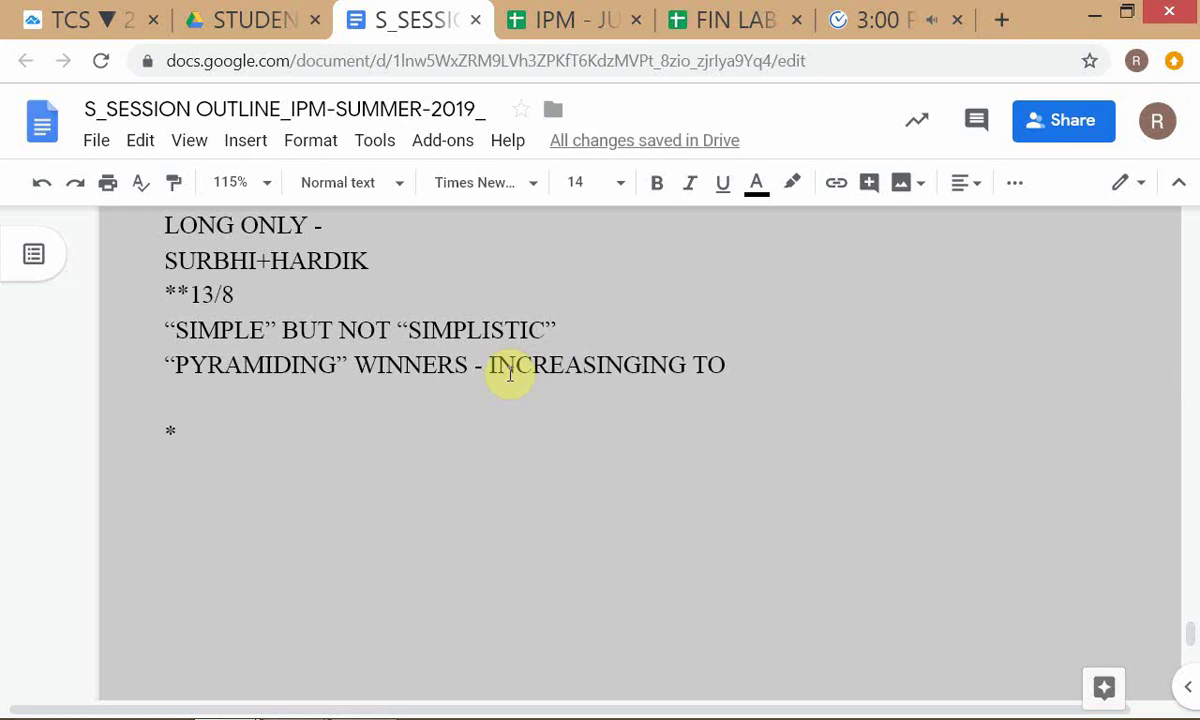
key("Delete")
key("Delete")
key("Delete")
key("Delete")
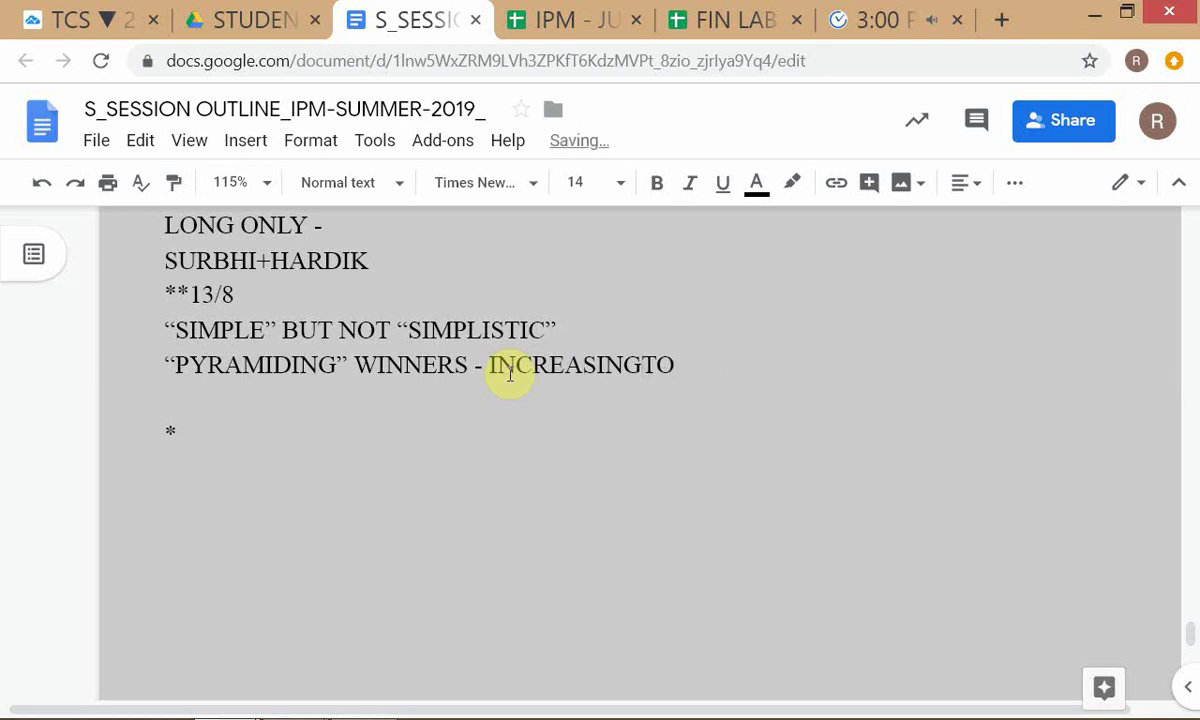
Replace the word TO at the end of the "PYRAMIDING" WINNERS line with "POSITION SIZE WHEN INITIAL TRADE HAS"
key("shift+Right")
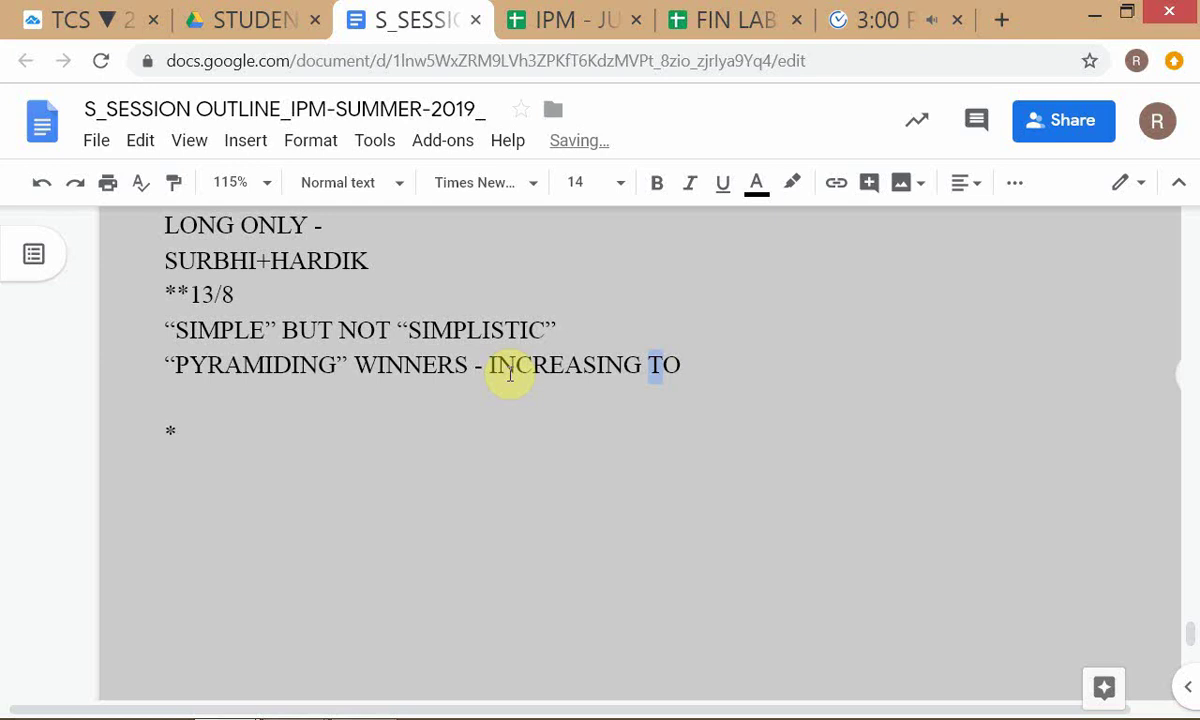
type("POSIT")
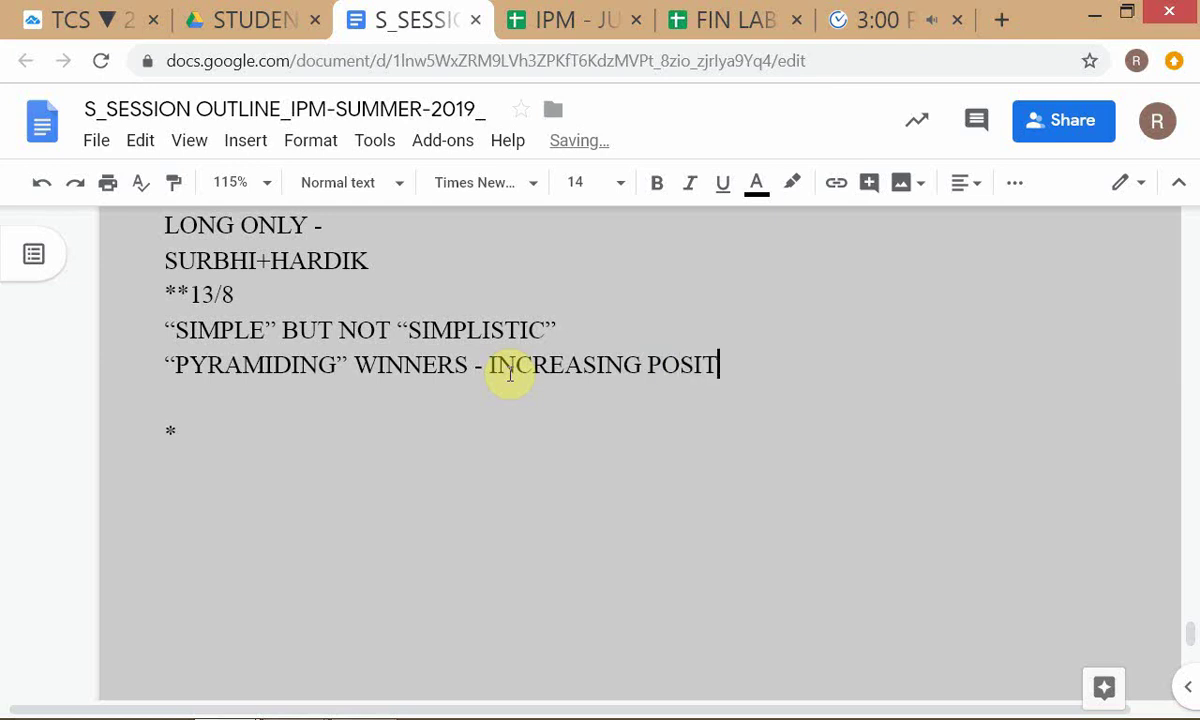
type("ION S")
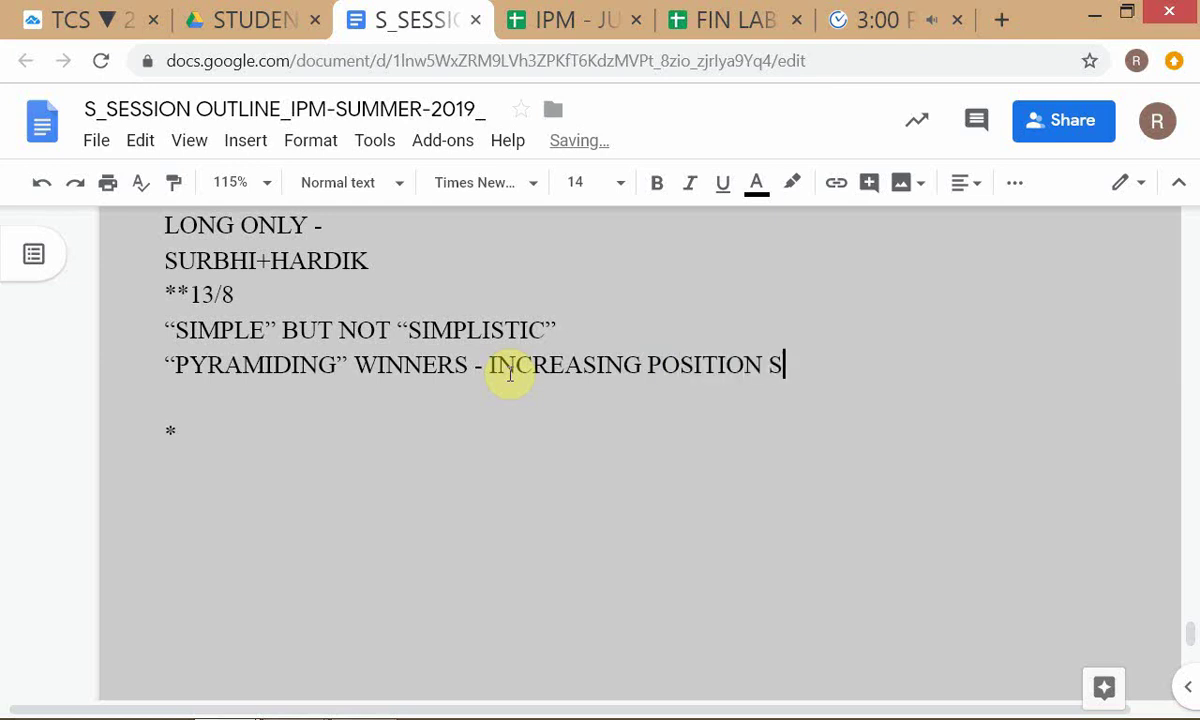
type("IZE")
type(" WHEN ")
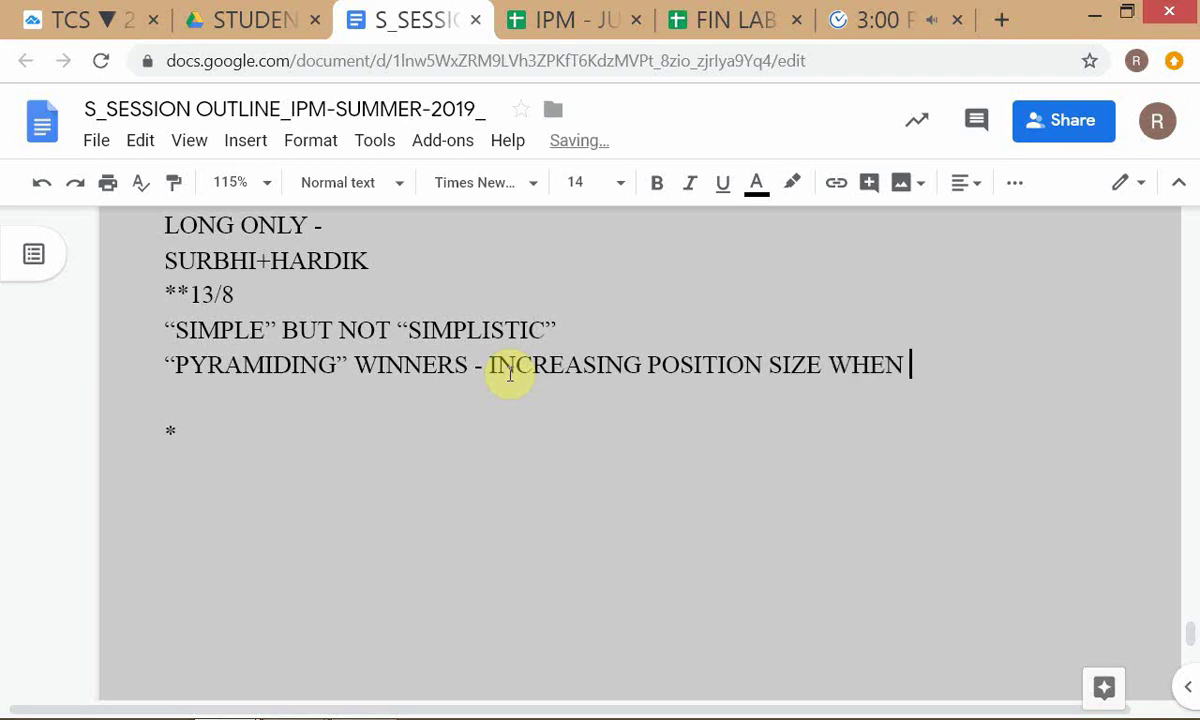
type("INITIAL ")
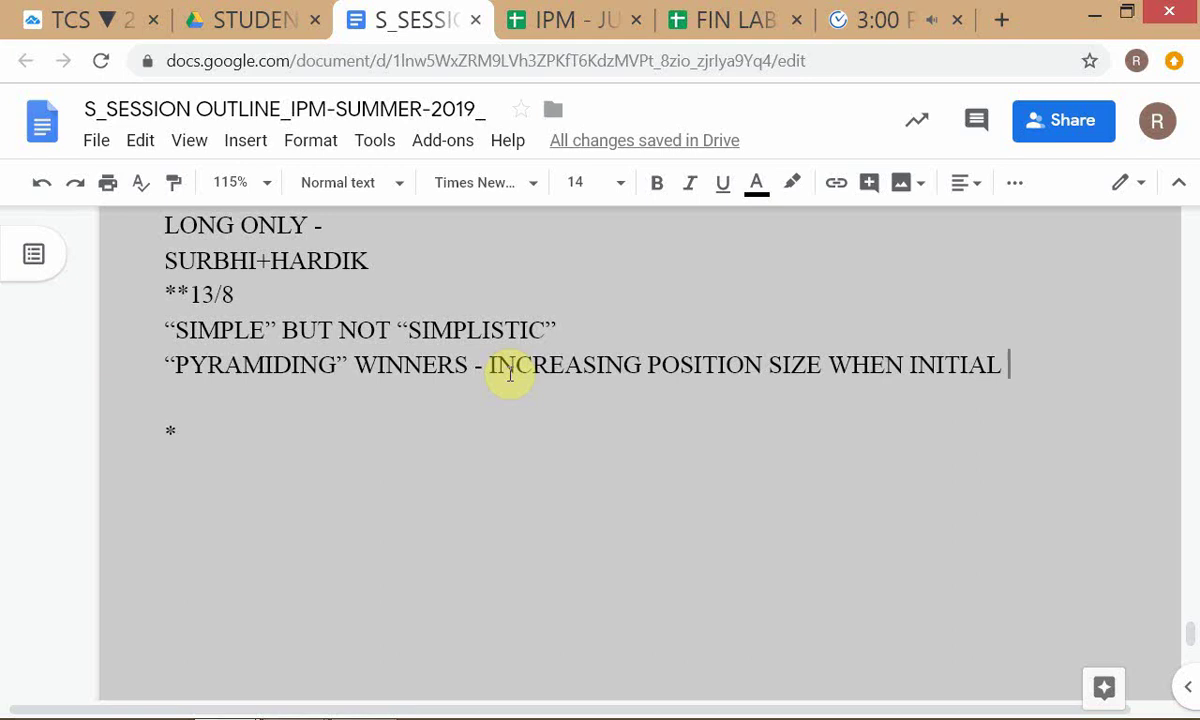
type("TRA")
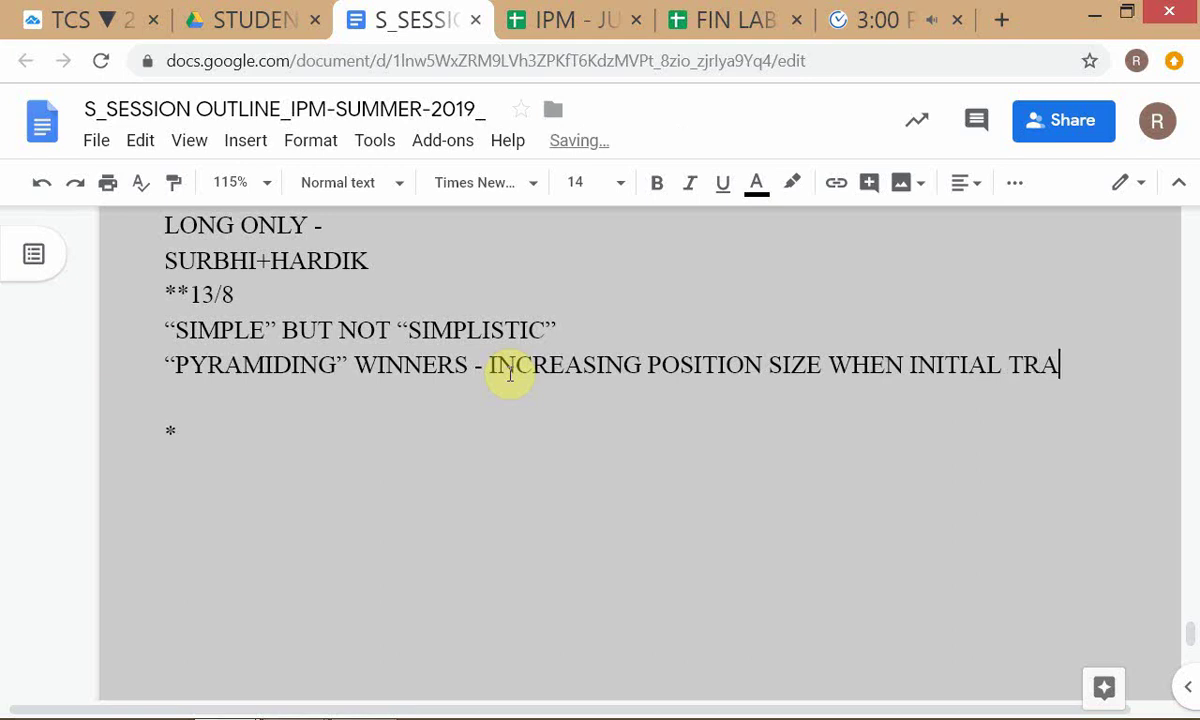
type("DE HAS")
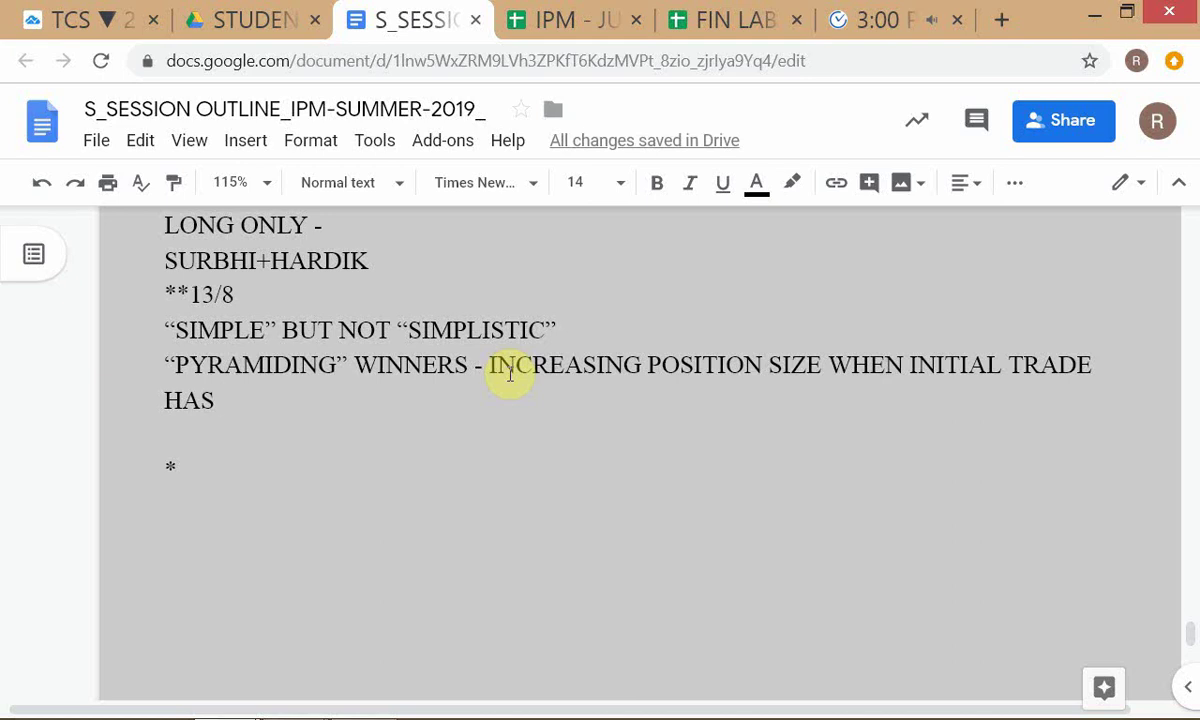
Complete the "PYRAMIDING" WINNERS line with "MOVED SUBSTANTIALLY INTO PROFIT"
type("MOVED ")
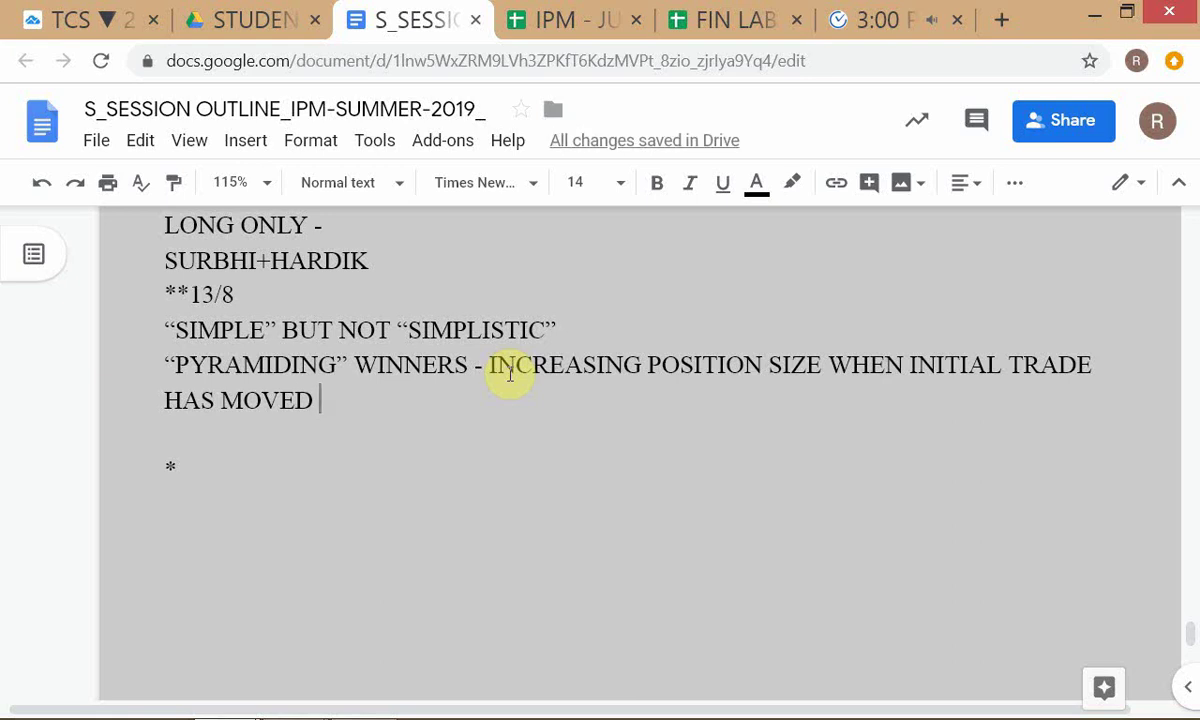
type("SUBS")
type("T")
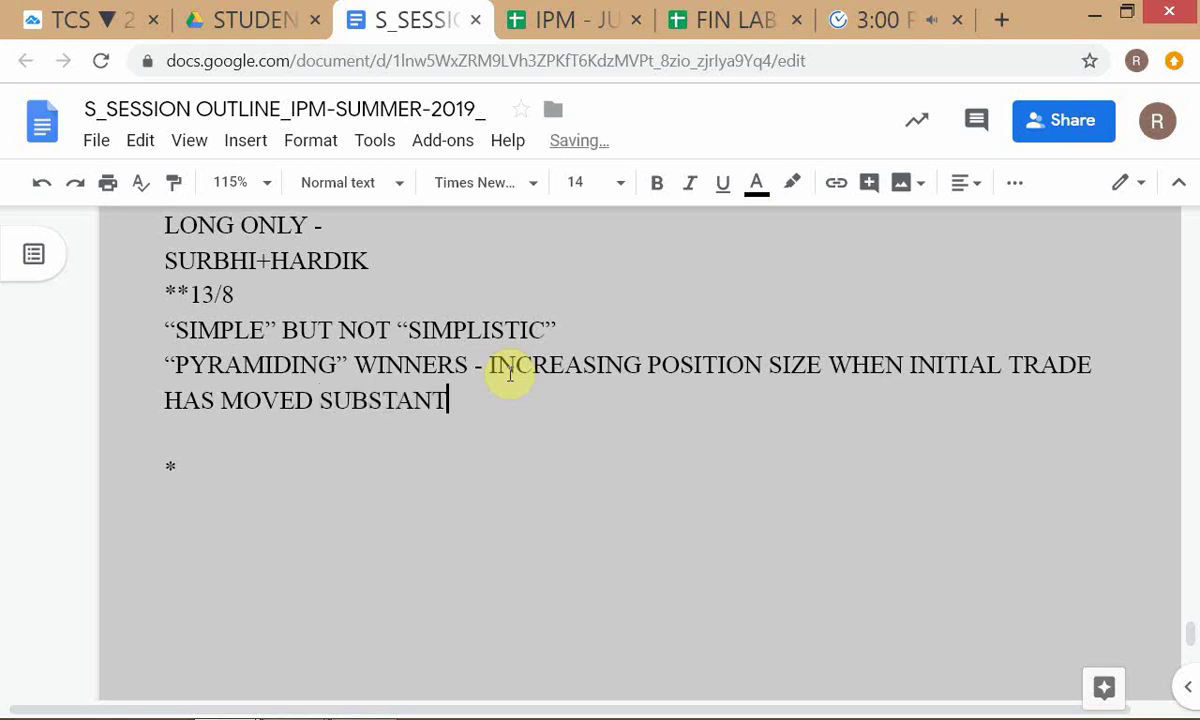
type("IALLY I")
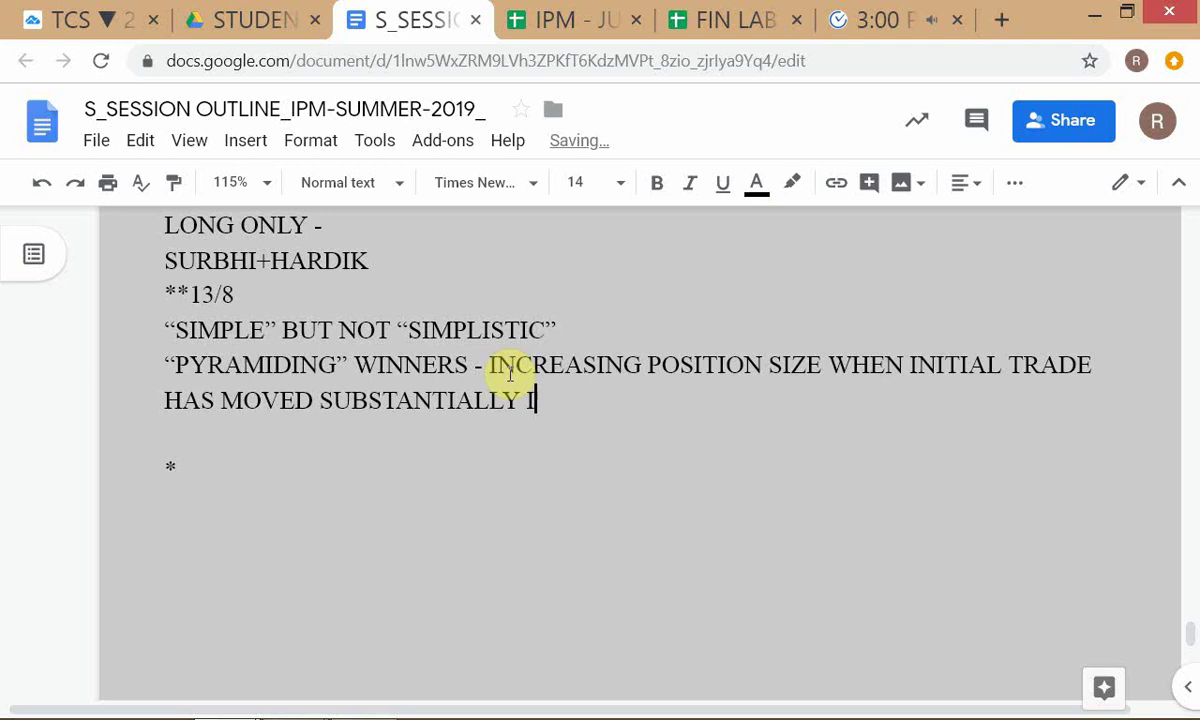
type("NTO PRFOY")
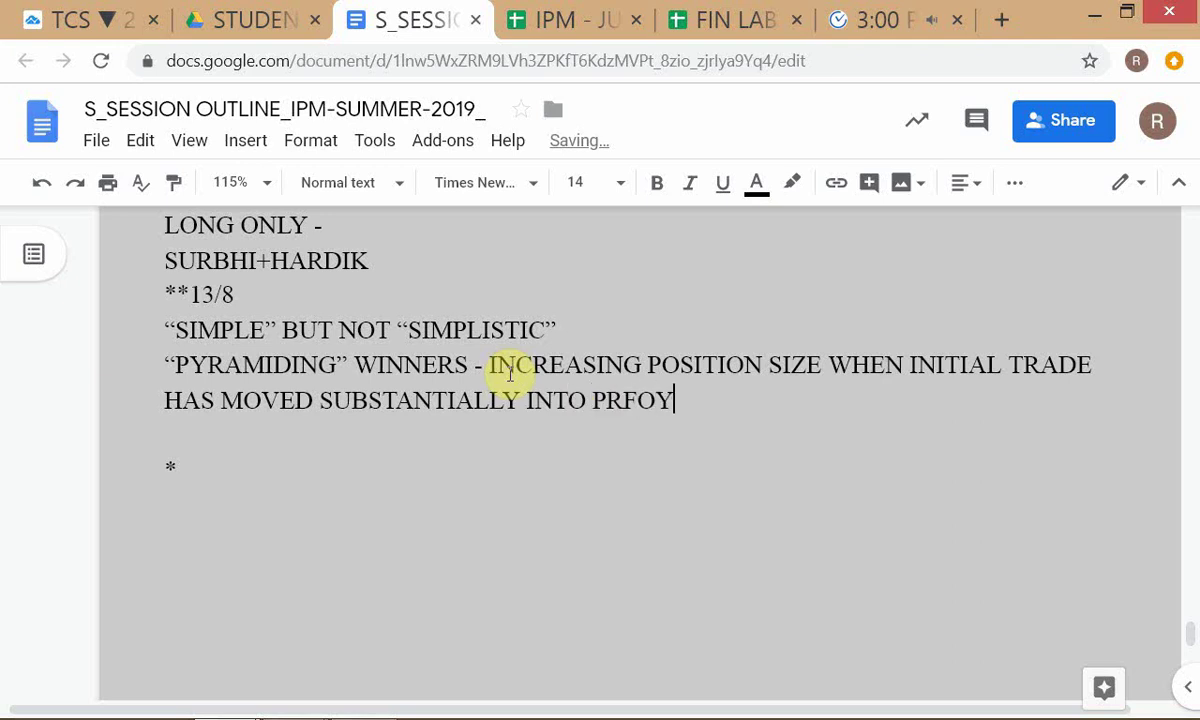
key("BackSpace")
key("BackSpace")
key("BackSpace")
type("OFIT")
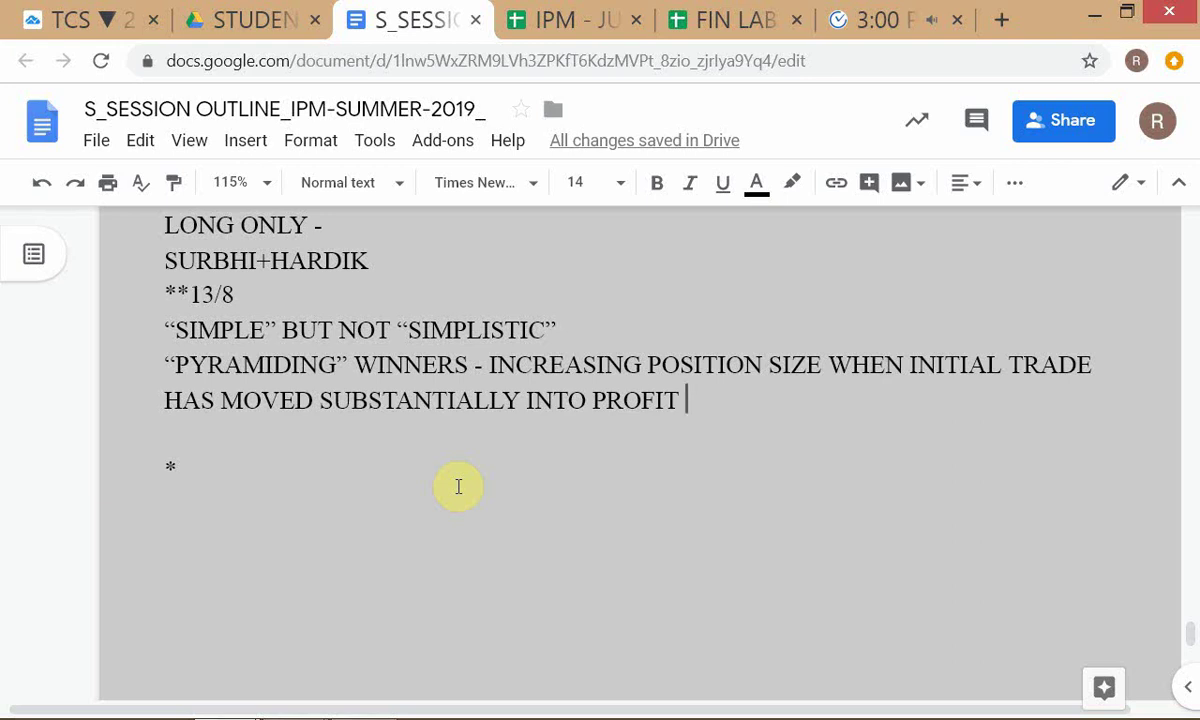
Switch to the TCS daily candles chart in Trader Workstation and examine it in Edit Chart mode
left_click(72, 30)
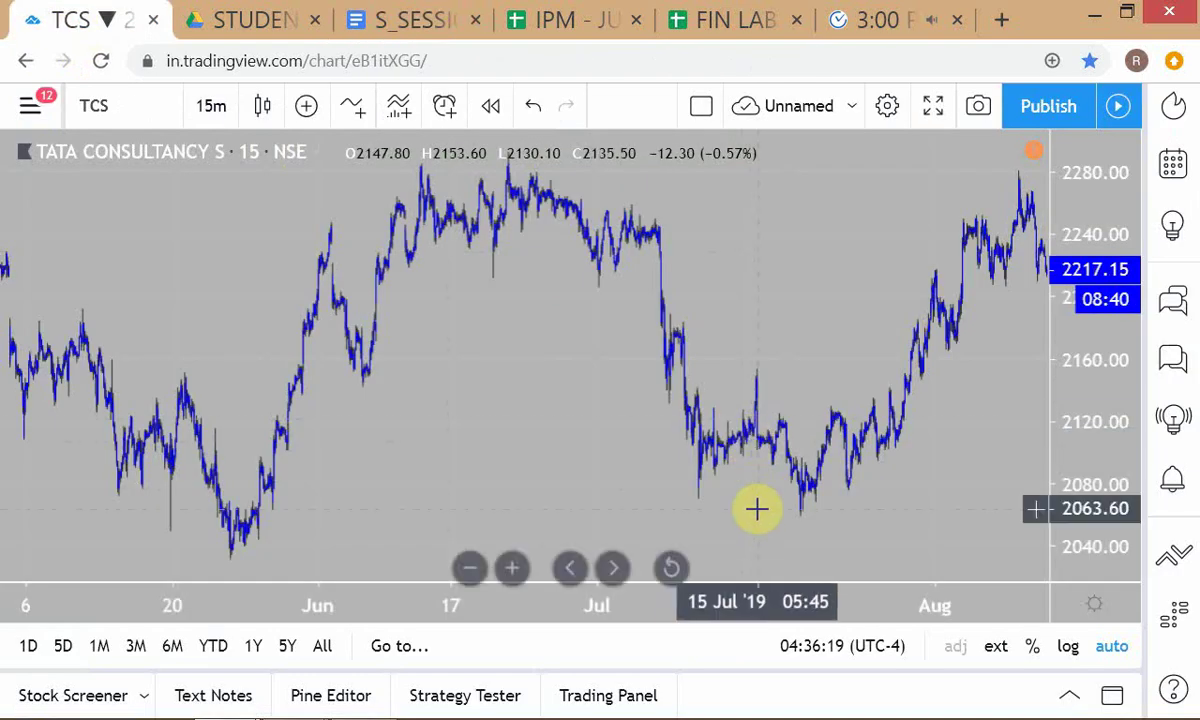
key("alt+Tab")
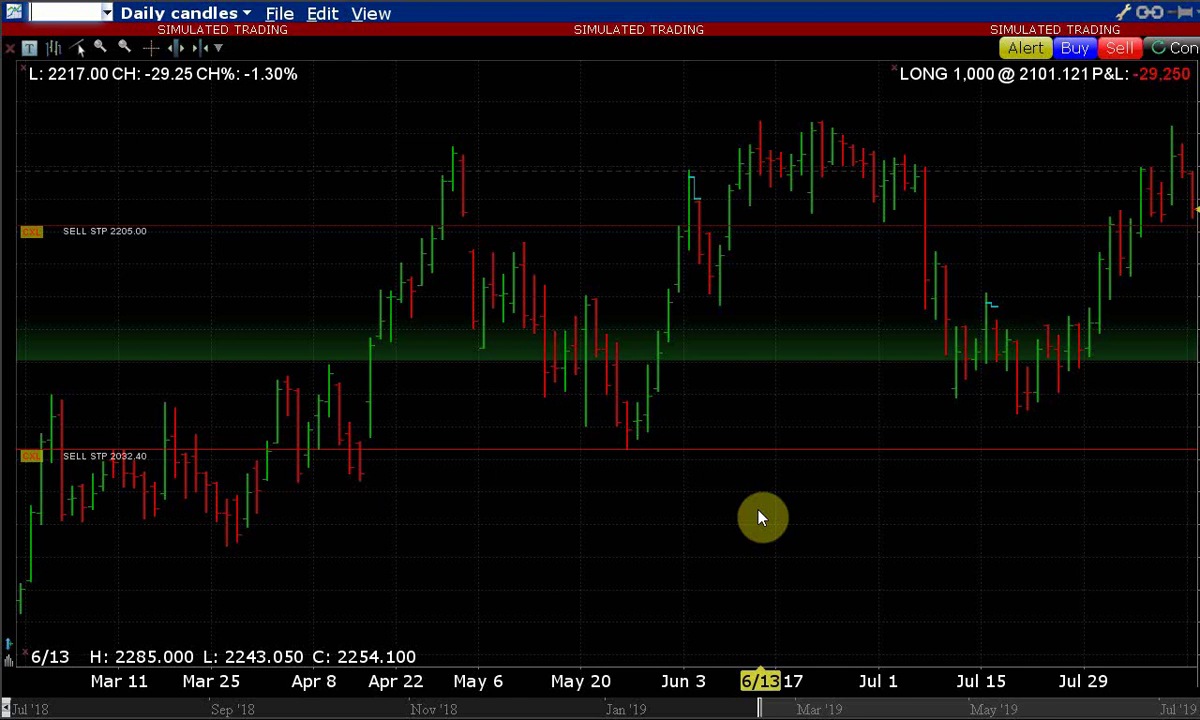
right_click(818, 165)
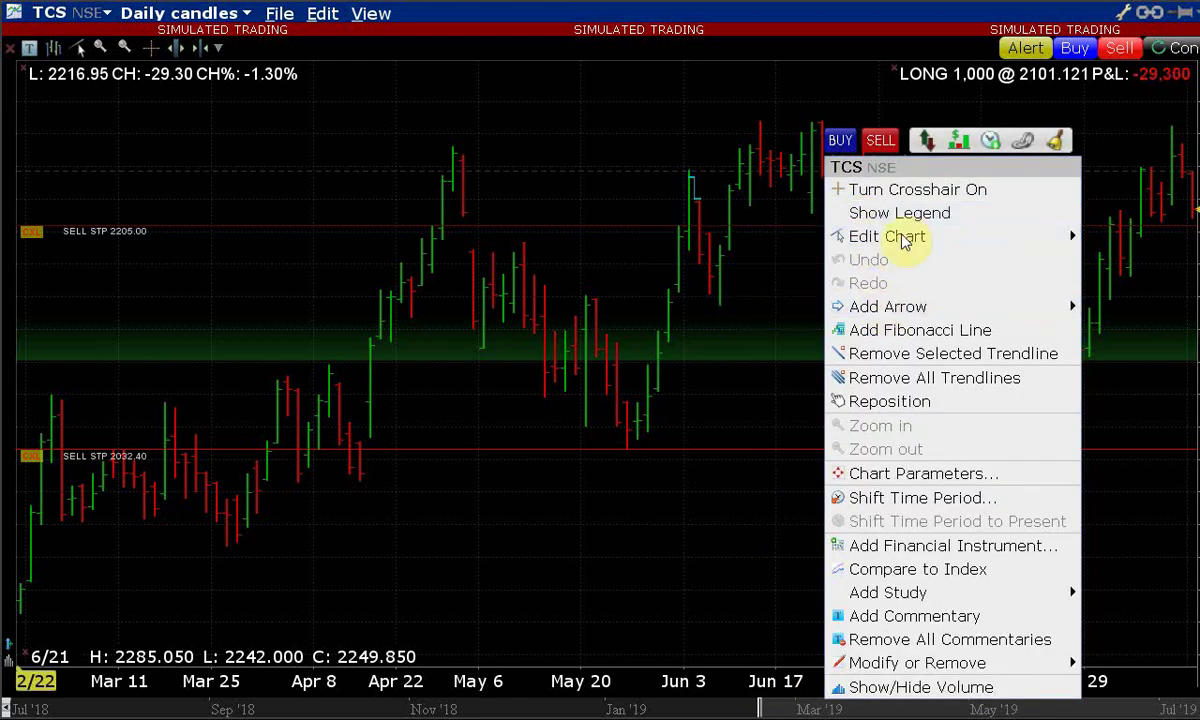
mouse_move(843, 243)
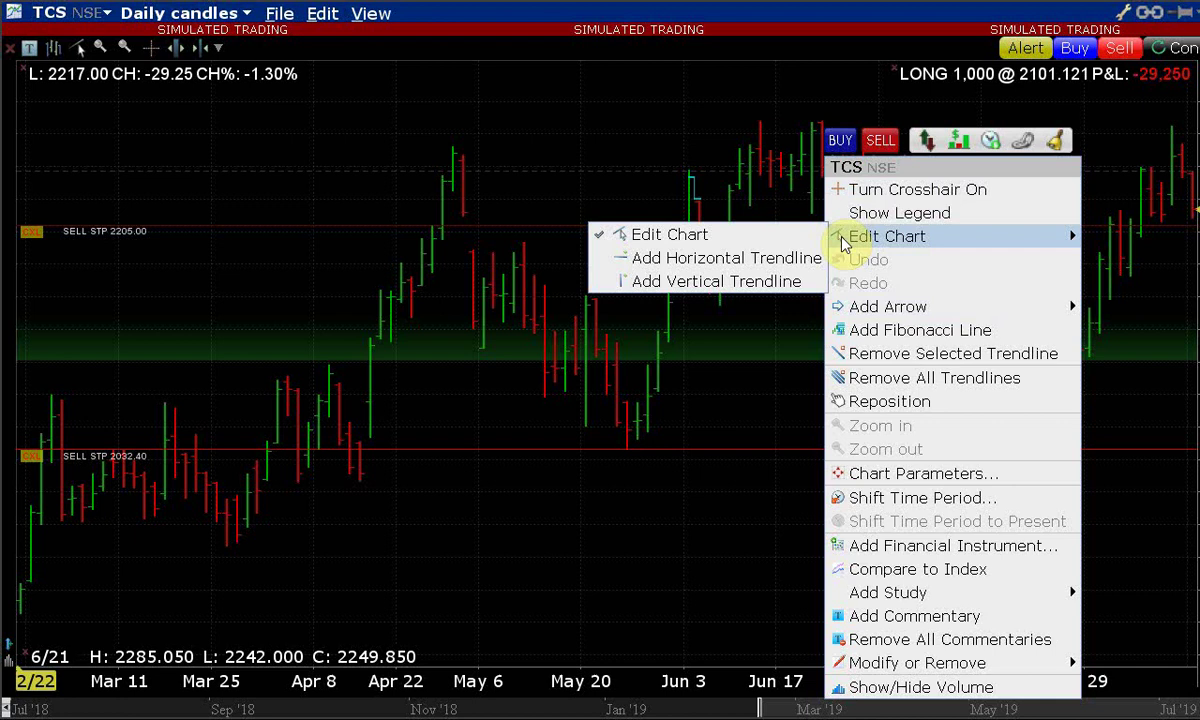
left_click(734, 238)
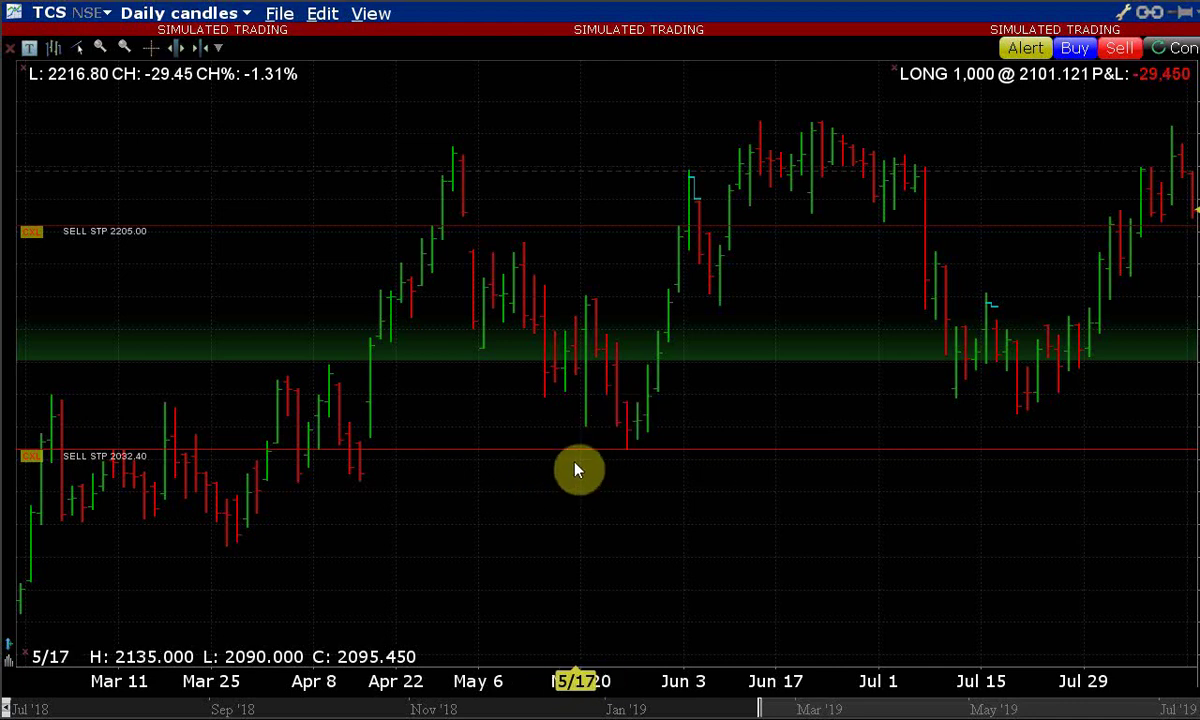
Switch to the main Trader Workstation window and check the TCS position and its sell stop orders
key("alt+Tab")
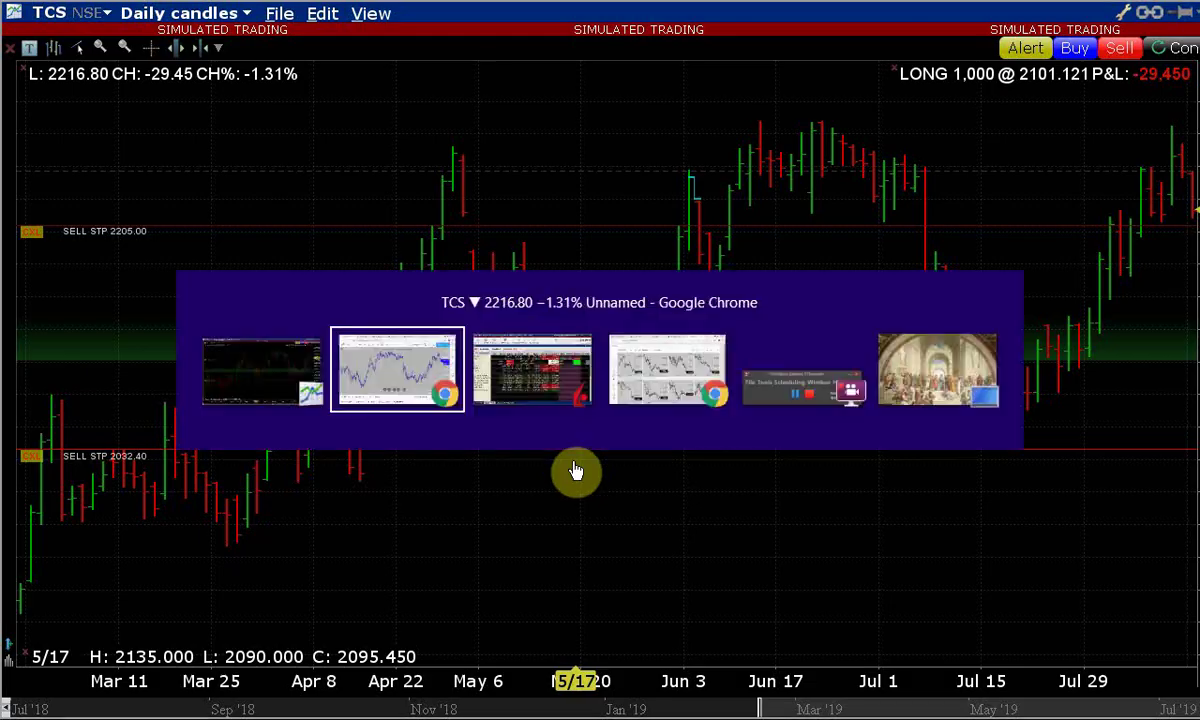
key("alt+Tab")
key("alt+Tab")
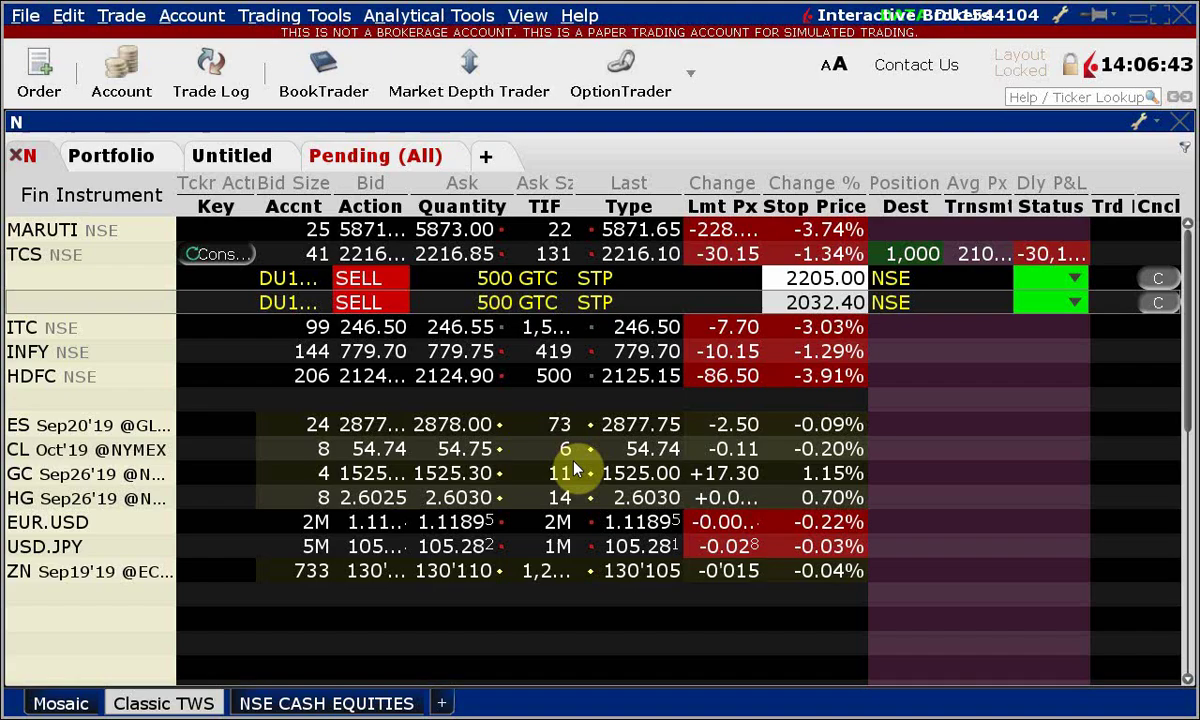
Switch to the TCS chart in TradingView and set its interval to 240 minutes to examine the longer-term price trend
key("alt+Tab")
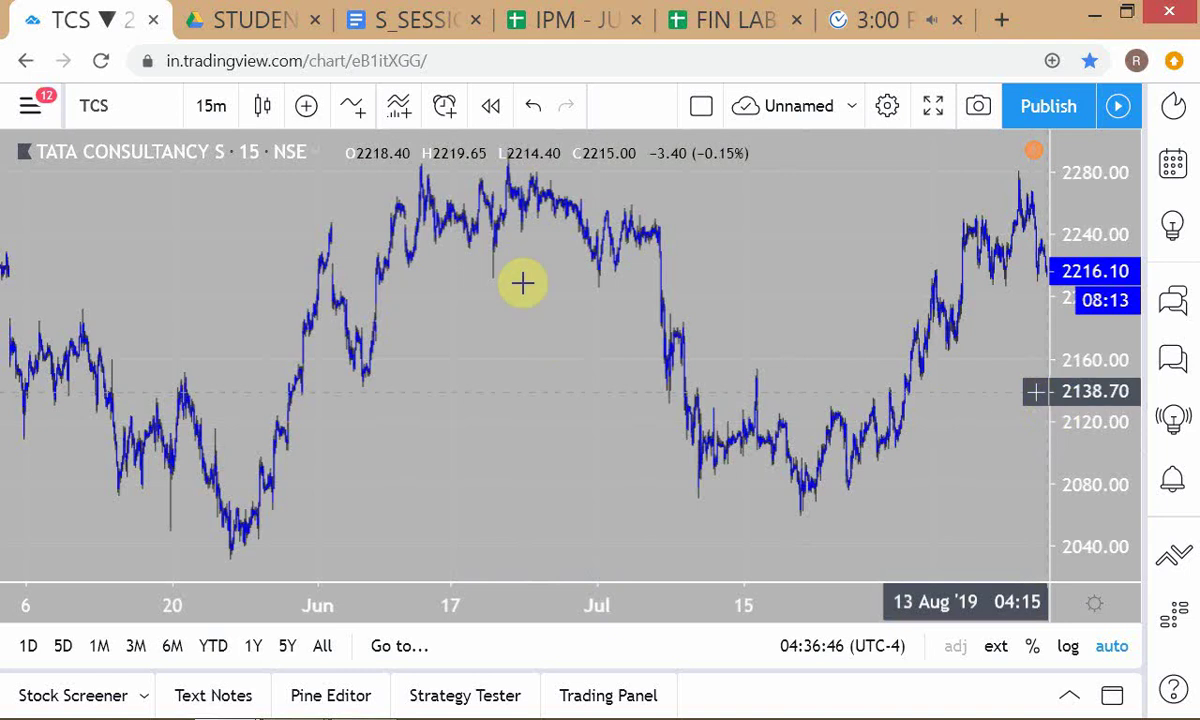
left_click(553, 310)
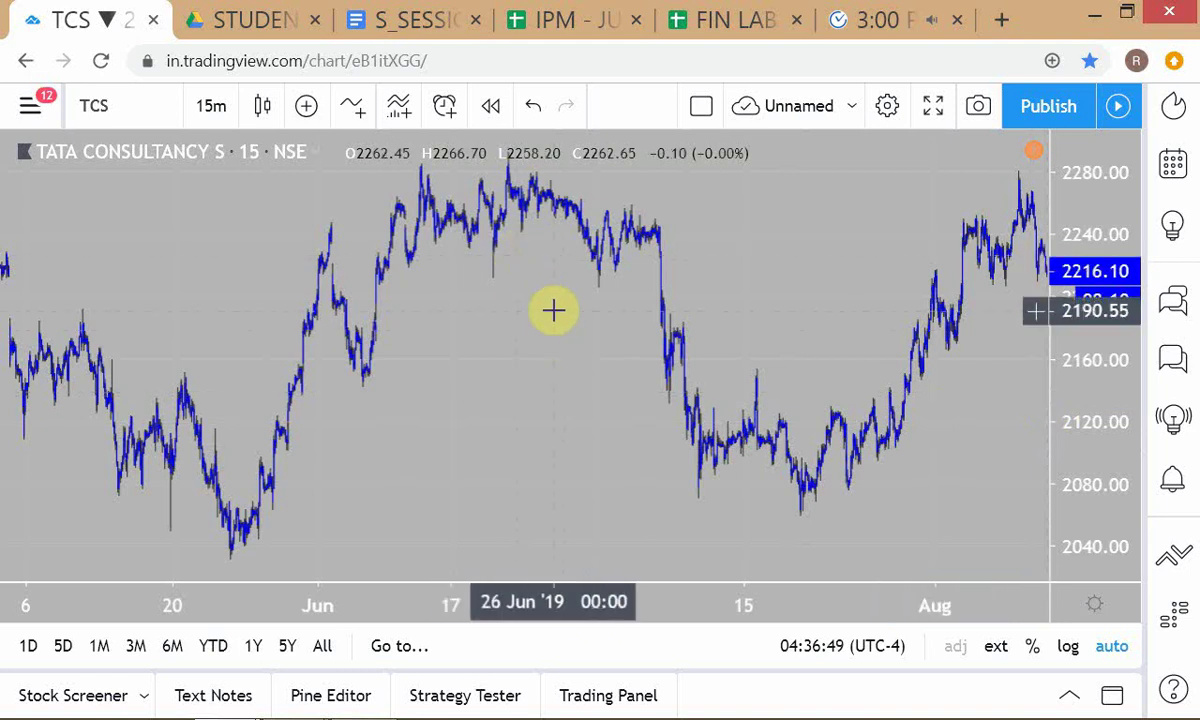
type("240")
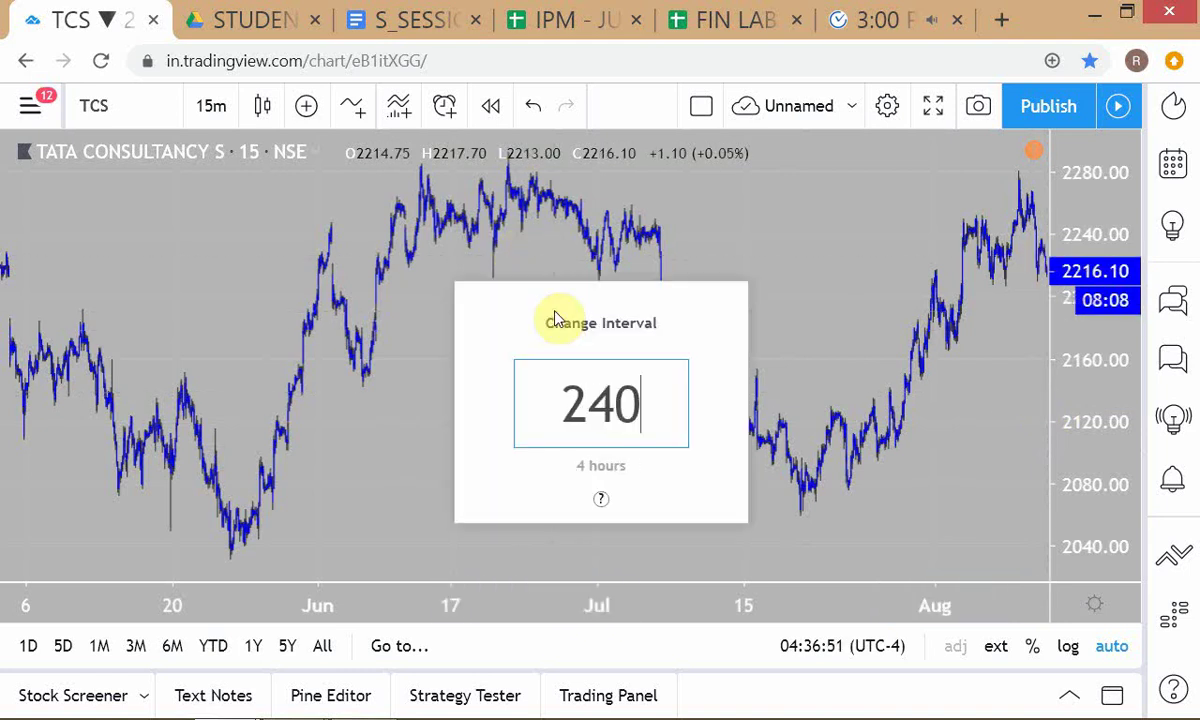
key("Return")
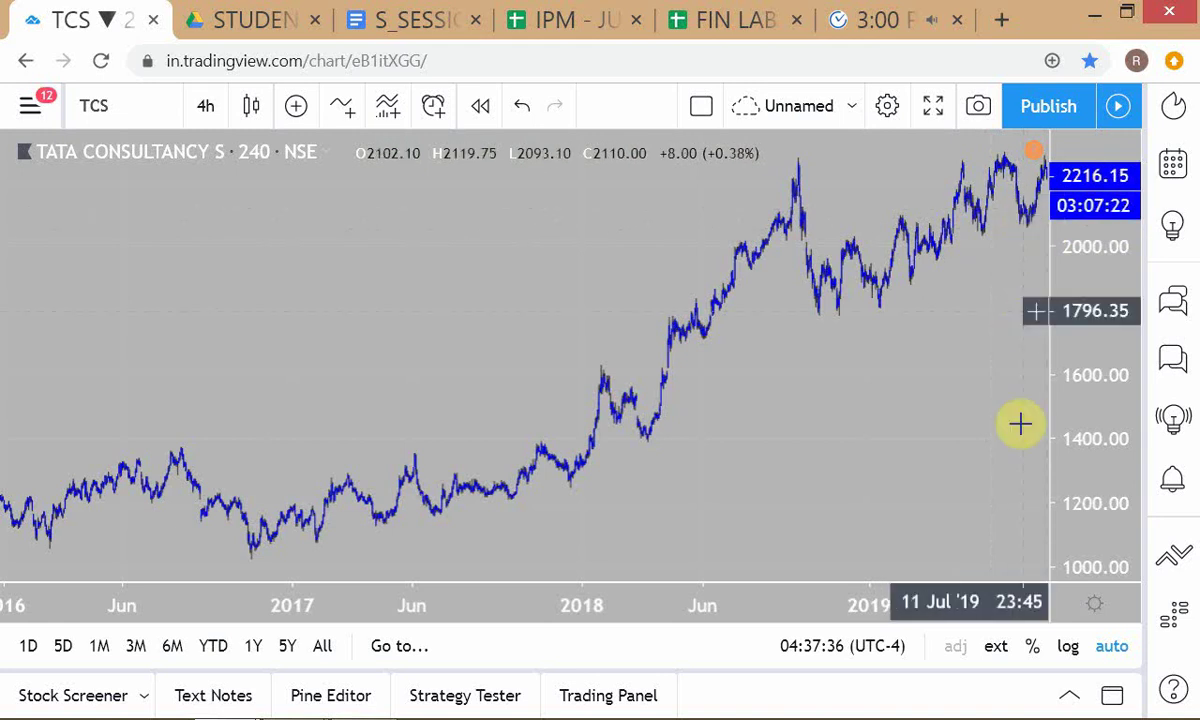
scroll(980, 403, "up", 5)
scroll(980, 403, "up", 8)
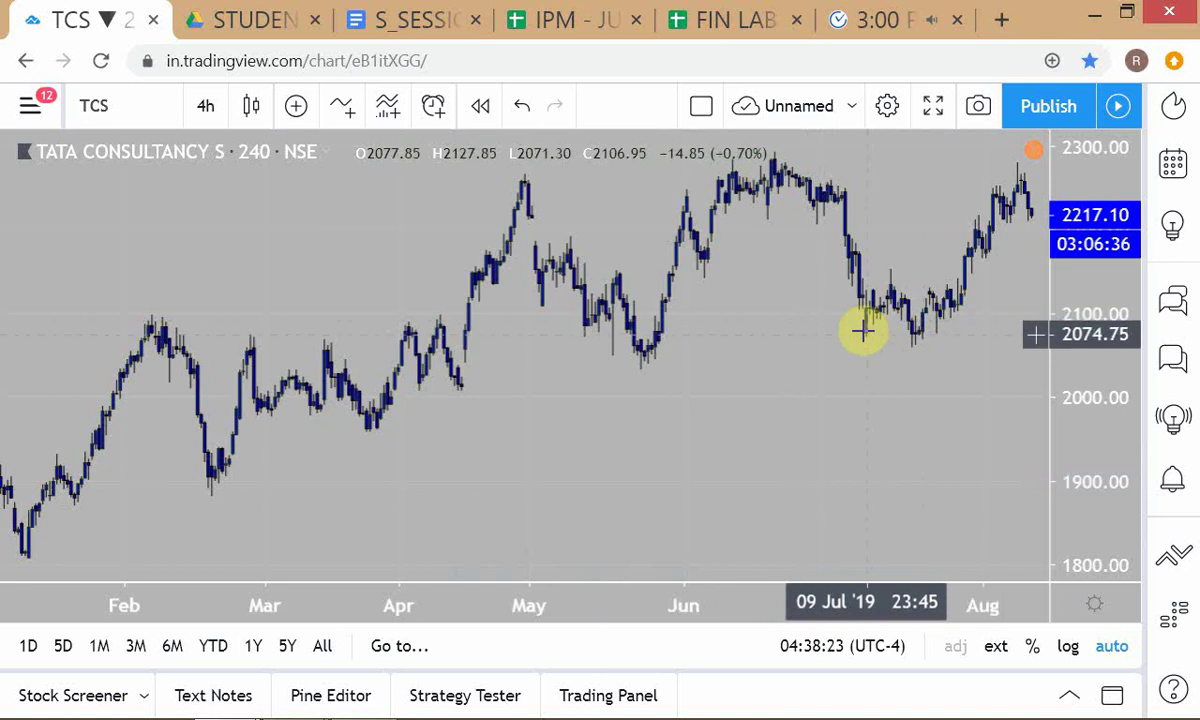
scroll(863, 330, "down", 2)
scroll(863, 330, "down", 8)
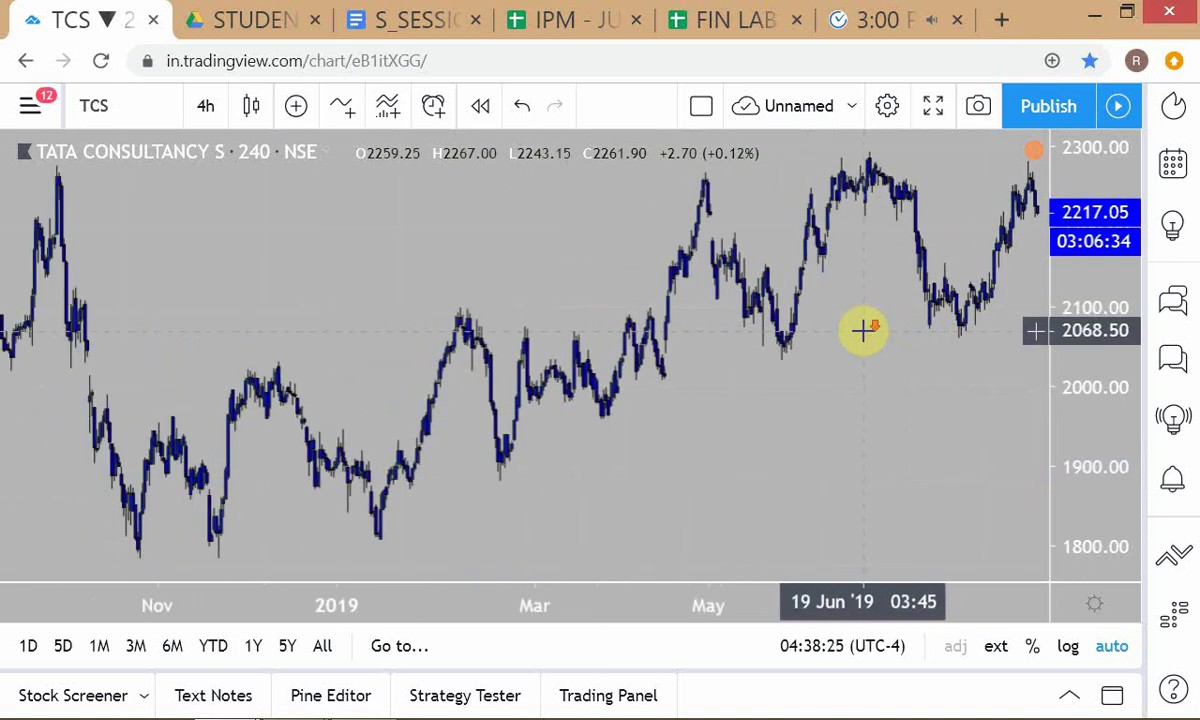
scroll(834, 398, "down", 3)
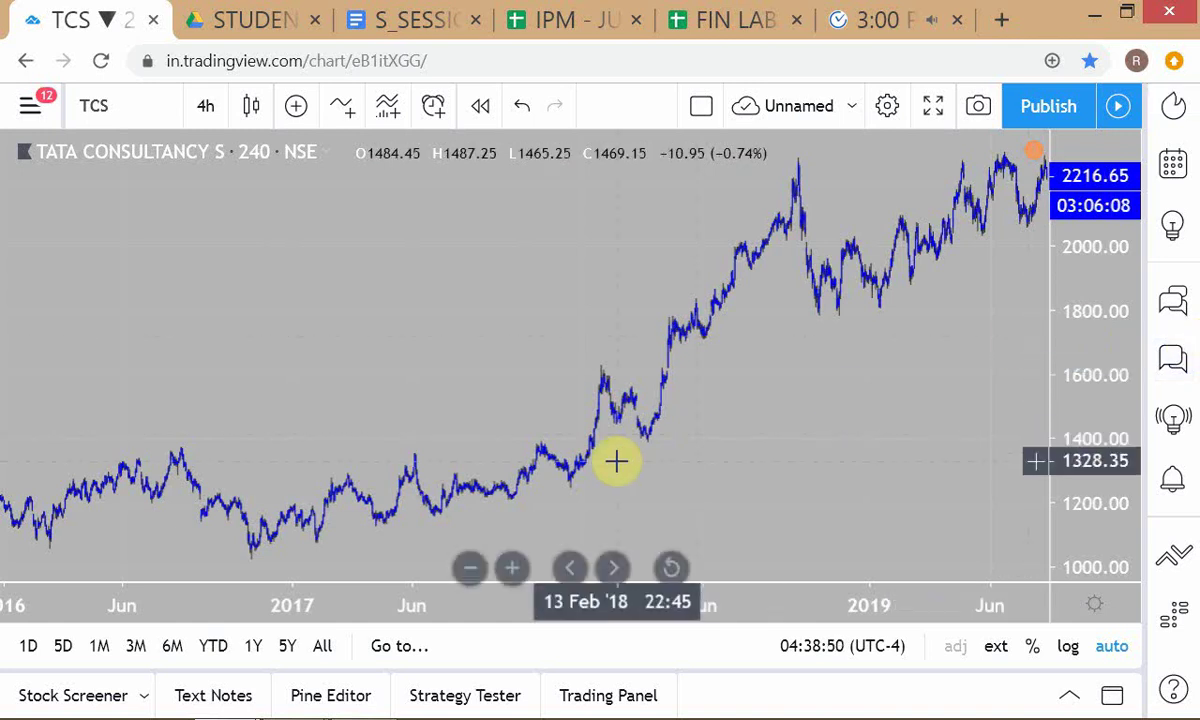
Return to the session outline in Google Docs and add DIVERSIFICATION three lines below the "PYRAMIDING" WINNERS text
key("alt+Tab")
key("alt+Tab")
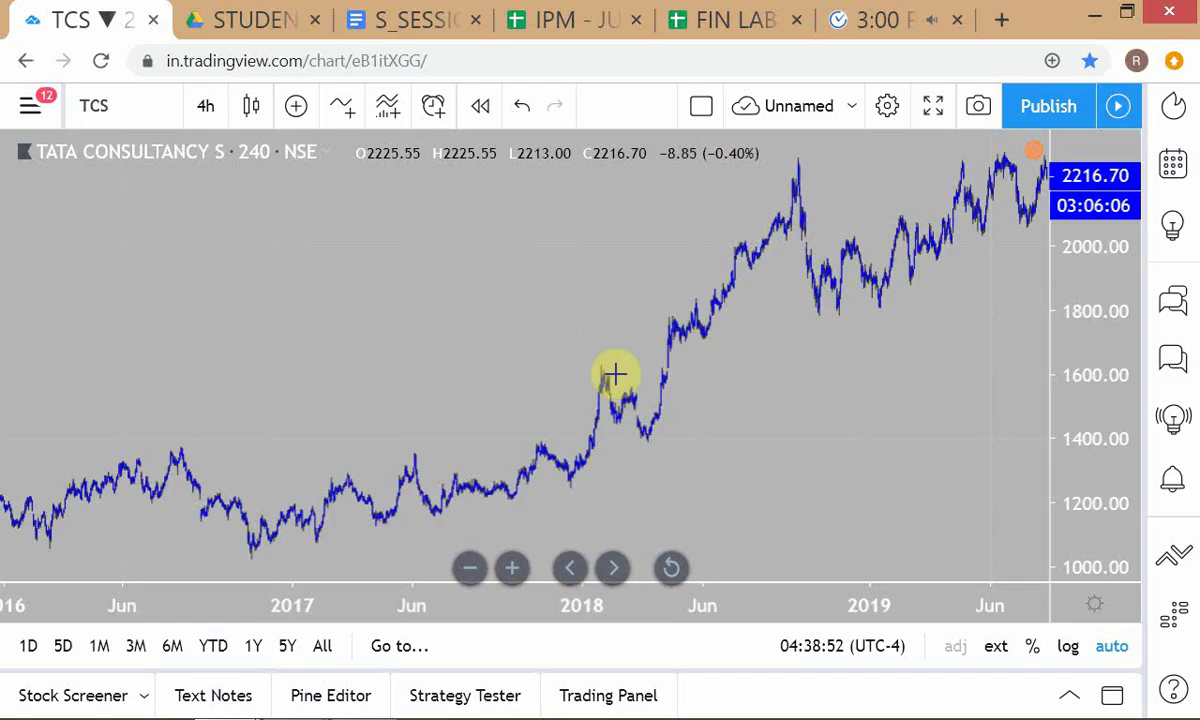
left_click(396, 20)
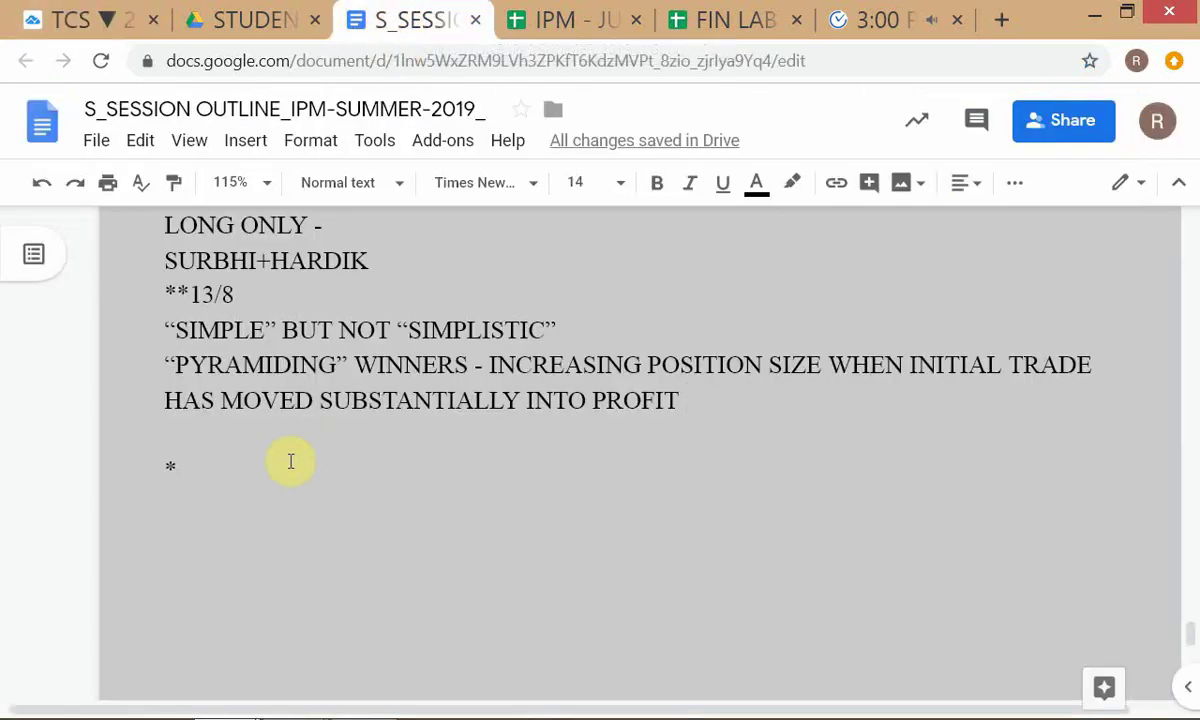
key("Return")
key("Return")
key("Return")
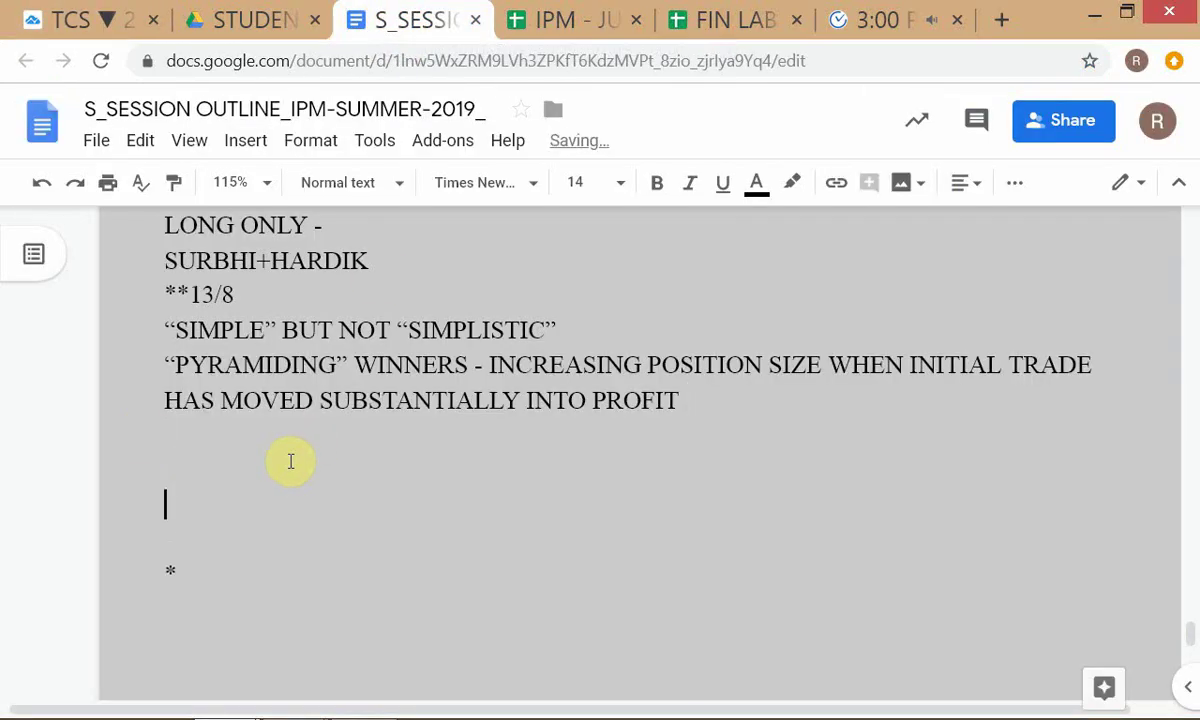
type("DI")
type("VERSI")
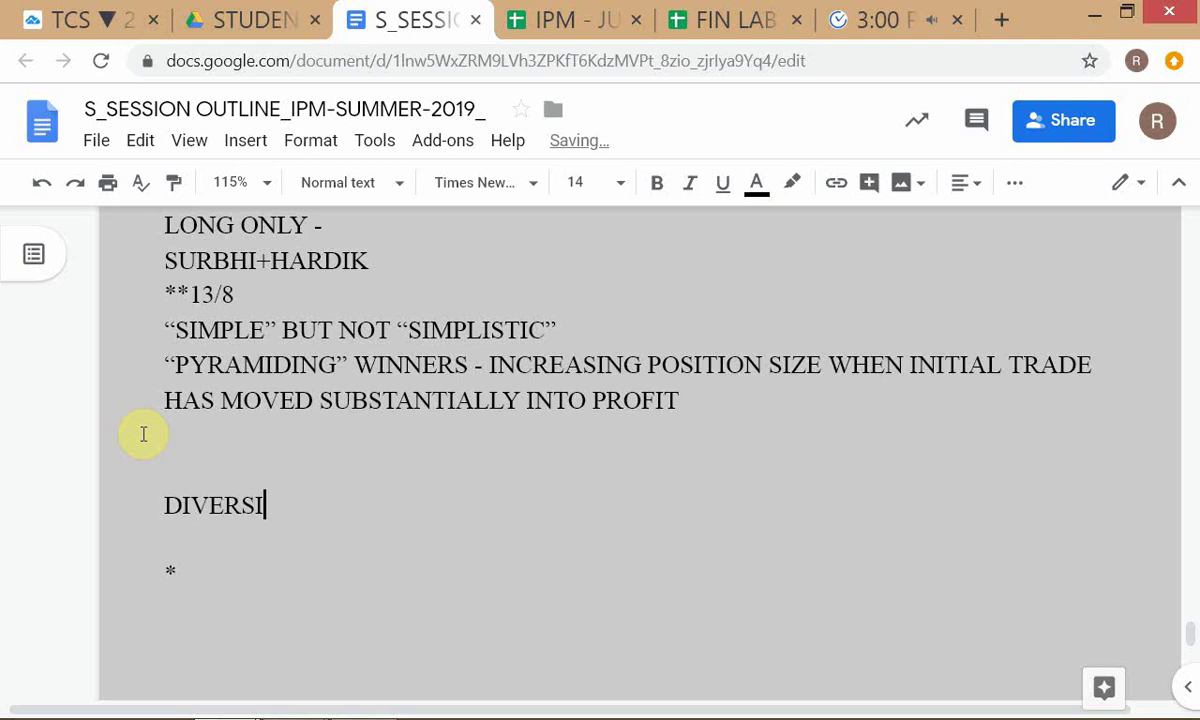
type("FICATION")
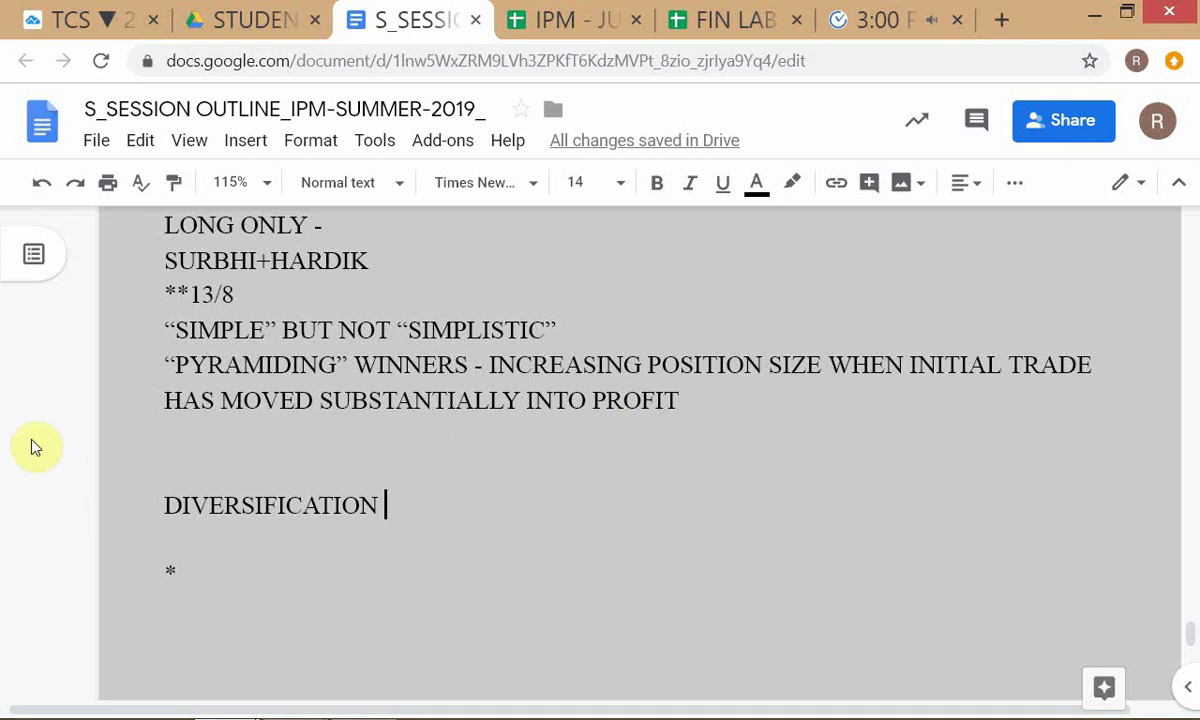
Add a STOCK-PICKING line directly below the “SIMPLE” BUT NOT “SIMPLISTIC” line, correcting its spelling
left_click(160, 440)
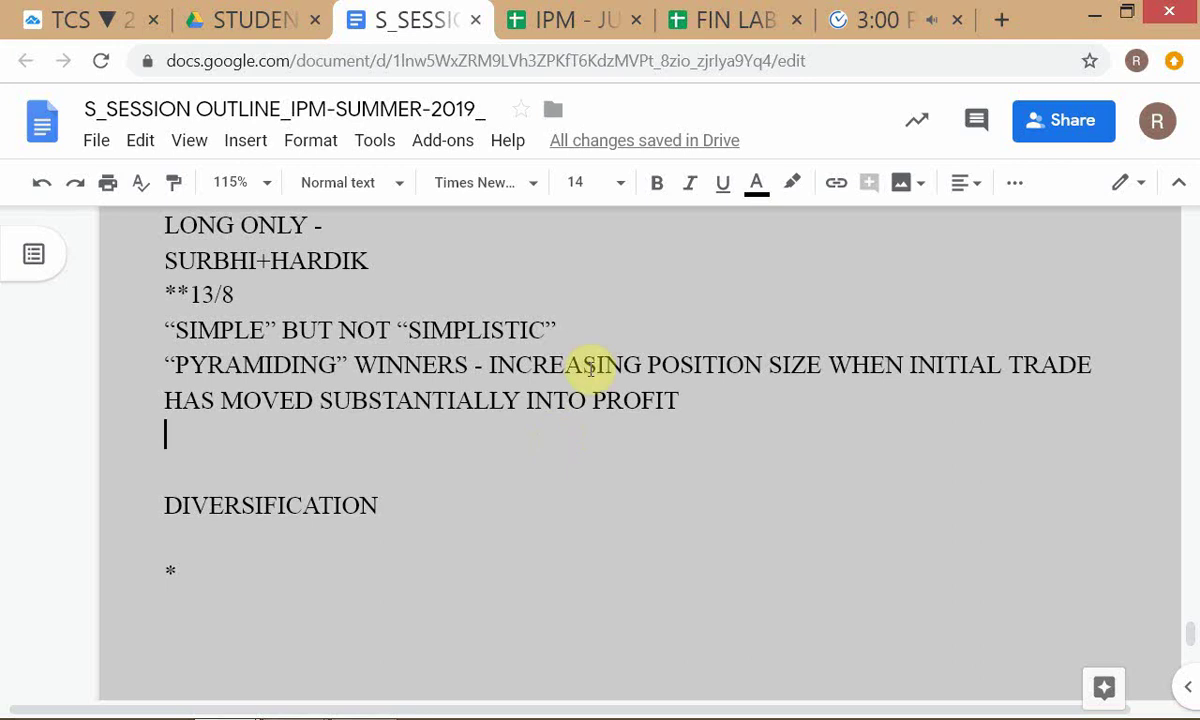
left_click(386, 538)
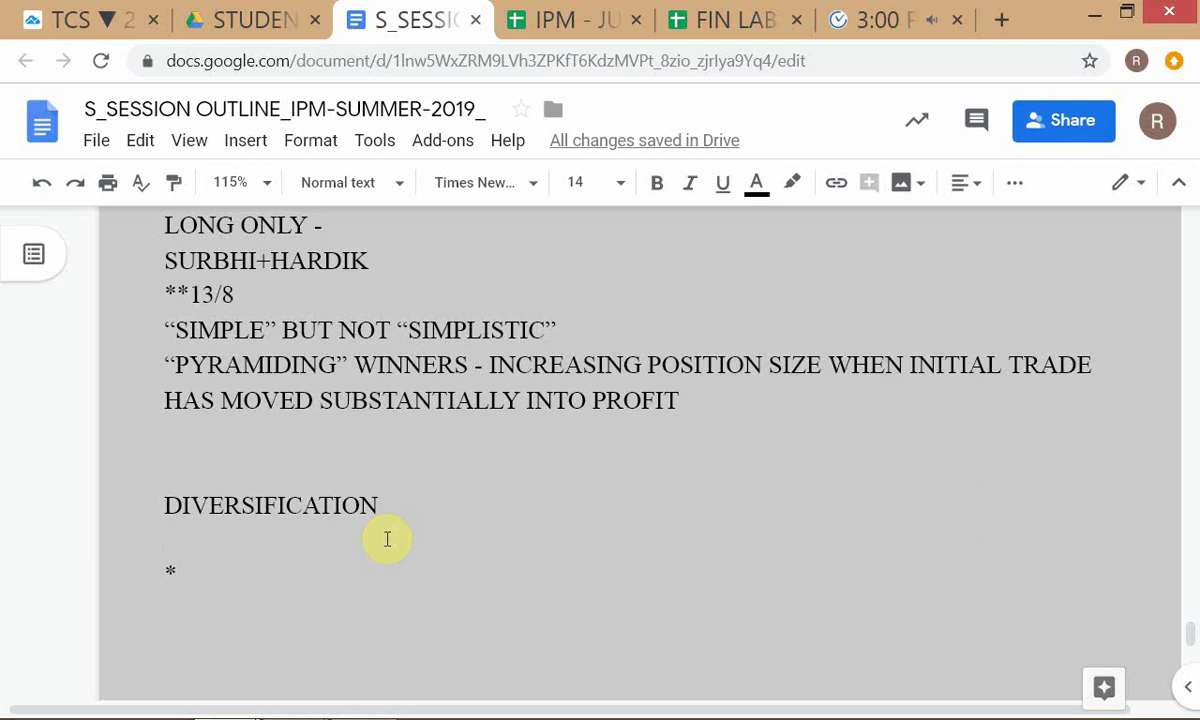
left_click(609, 321)
key("Return")
type("ST")
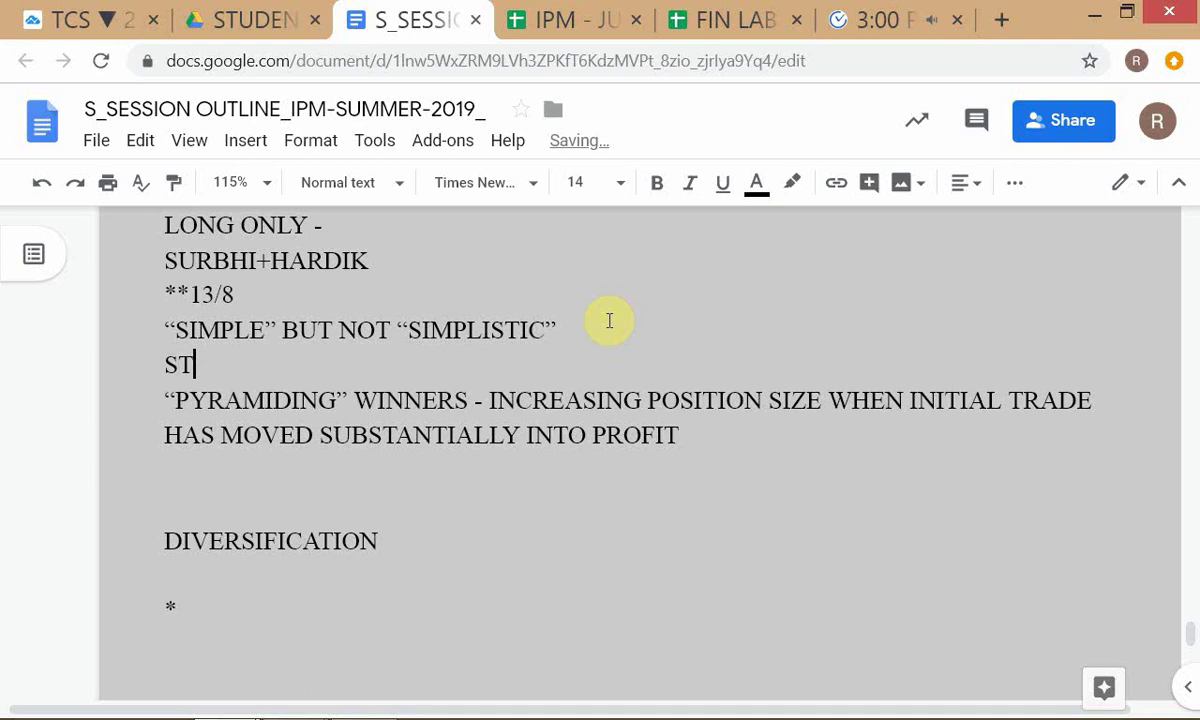
type("OCK-PI")
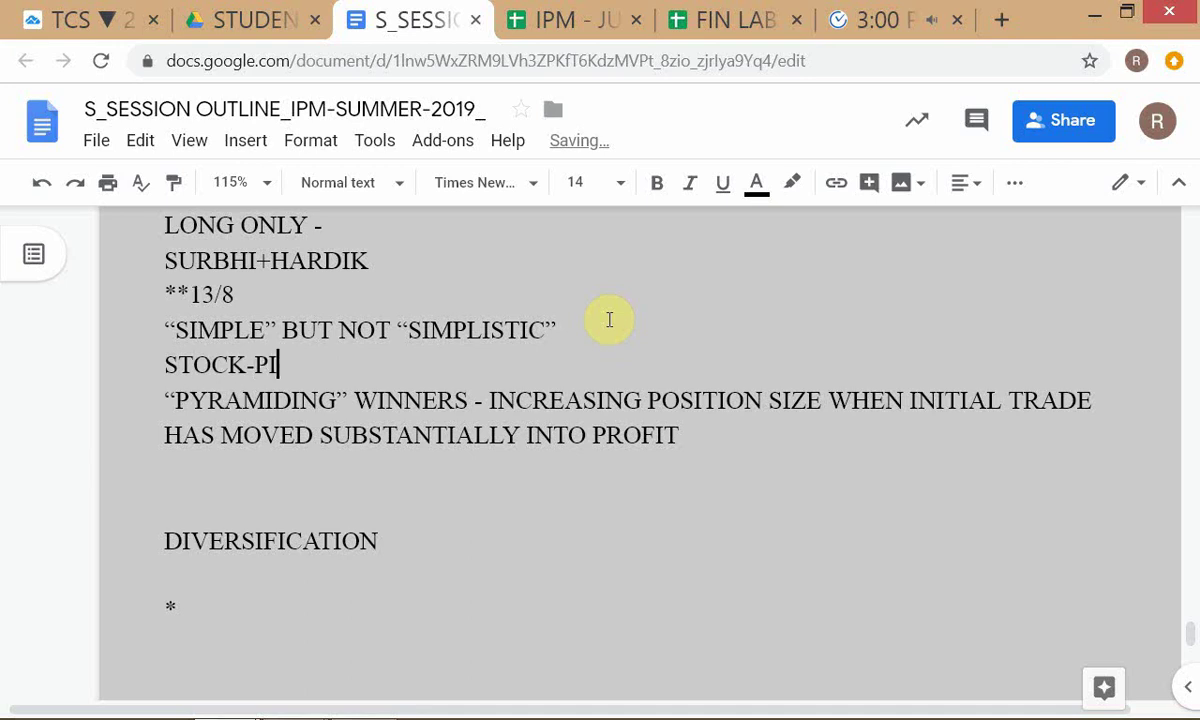
type("CKIING")
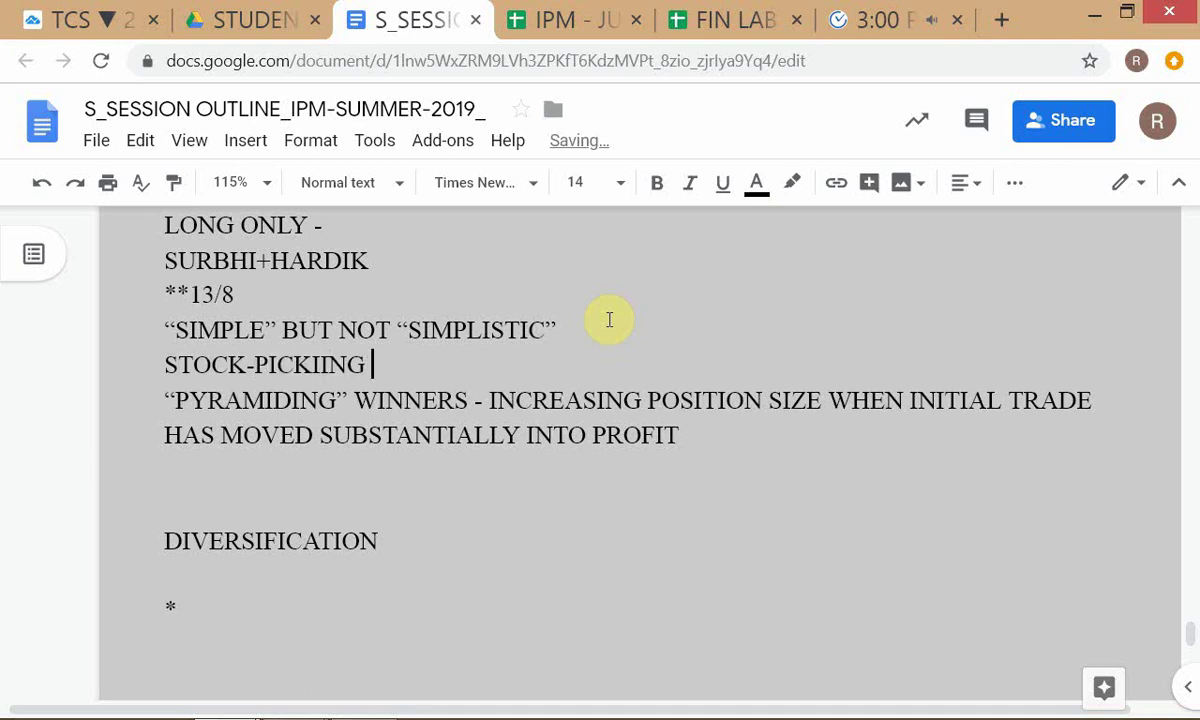
key("Left")
key("Left")
key("Left")
key("Left")
key("Left")
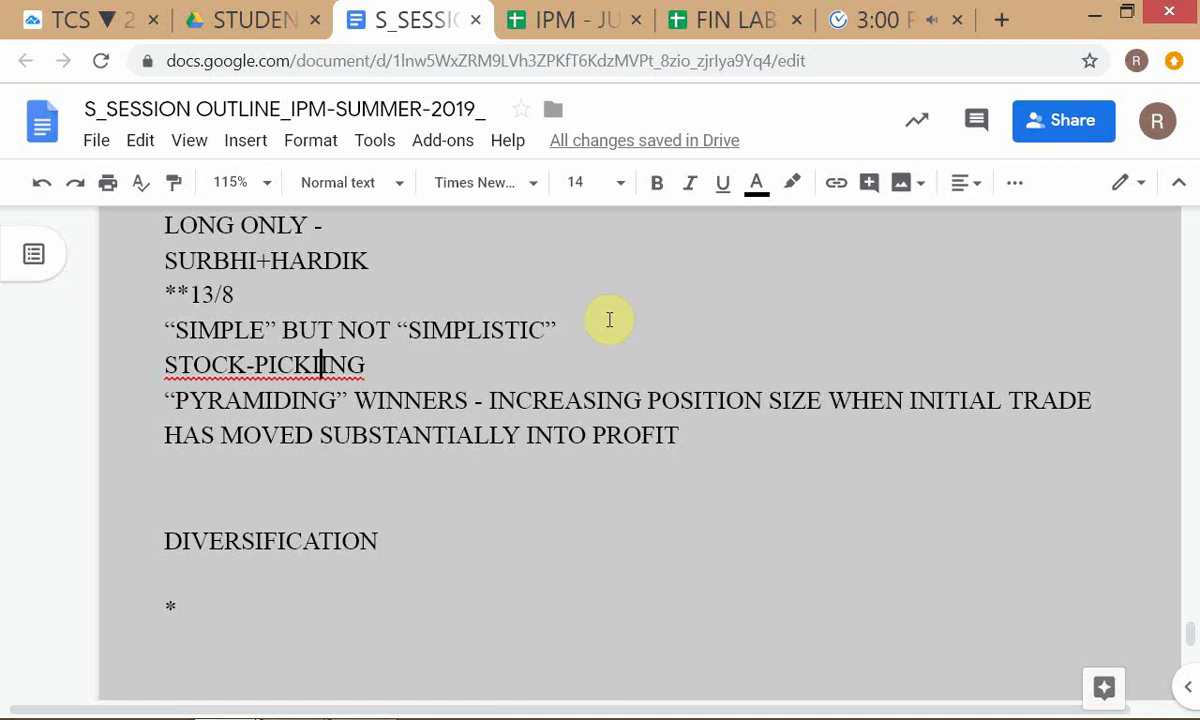
key("Delete")
key("Right")
key("Right")
key("Right")
key("Right")
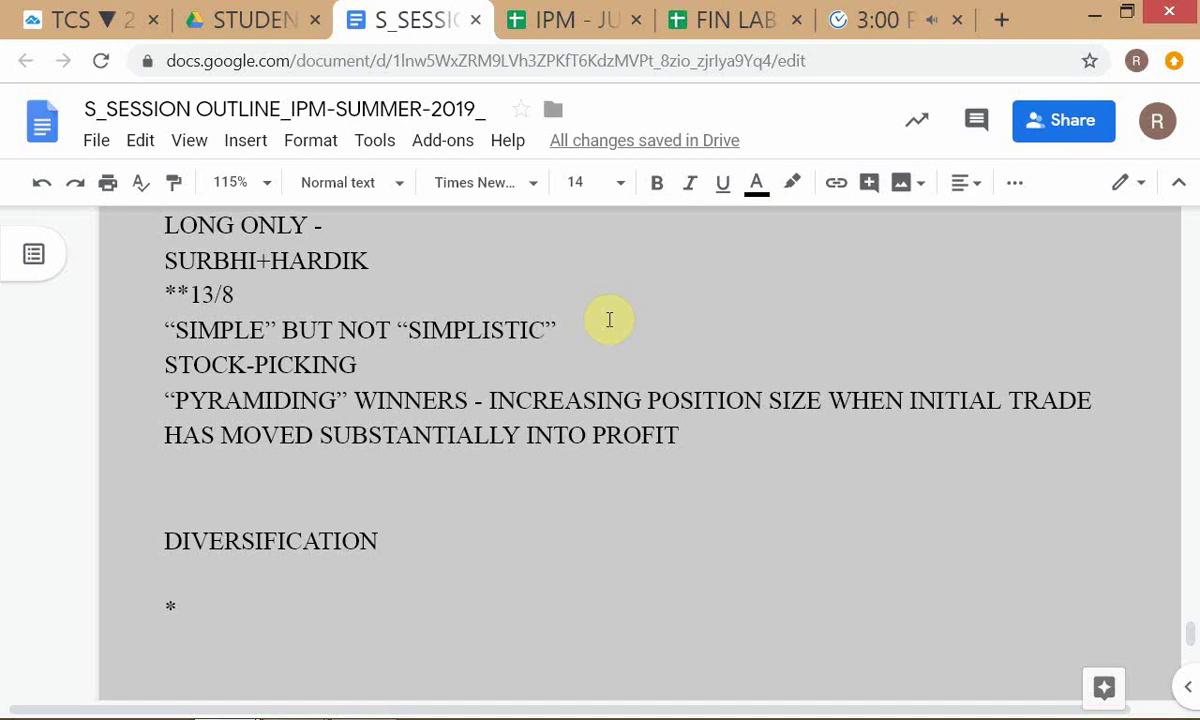
Extend the DIVERSIFICATION line with "- BUFFET , JIM ROGERS"
left_click(451, 566)
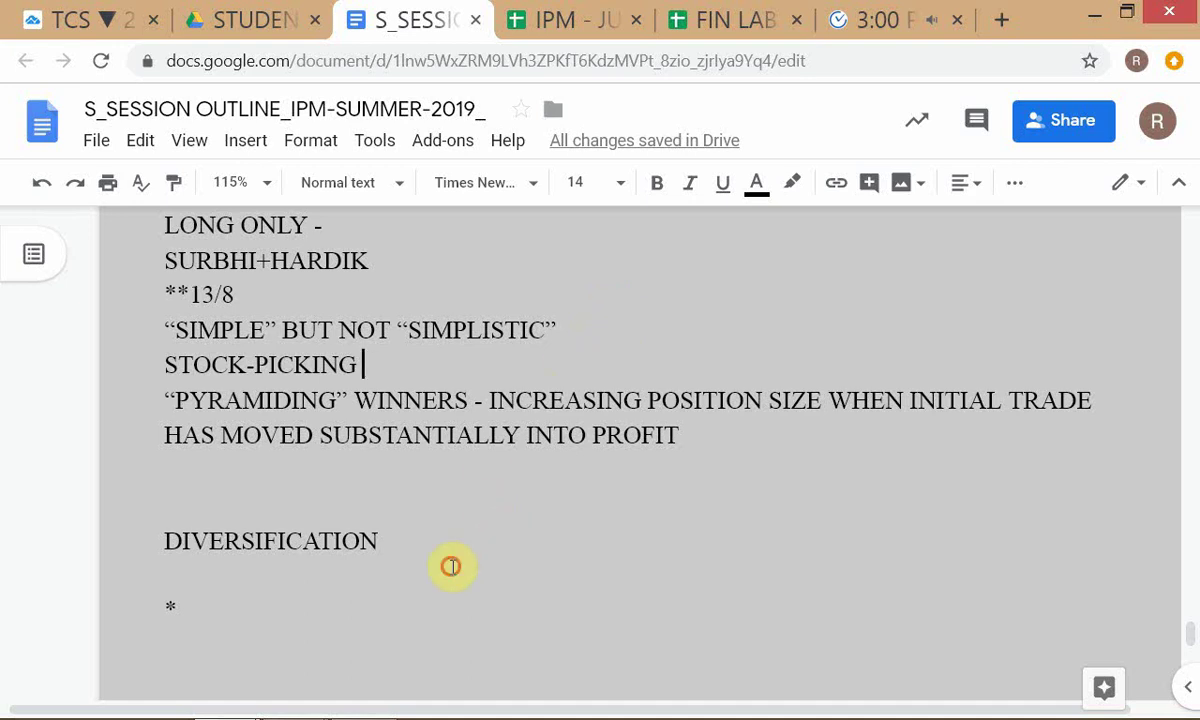
left_click(402, 510)
left_click(404, 532)
type("- ")
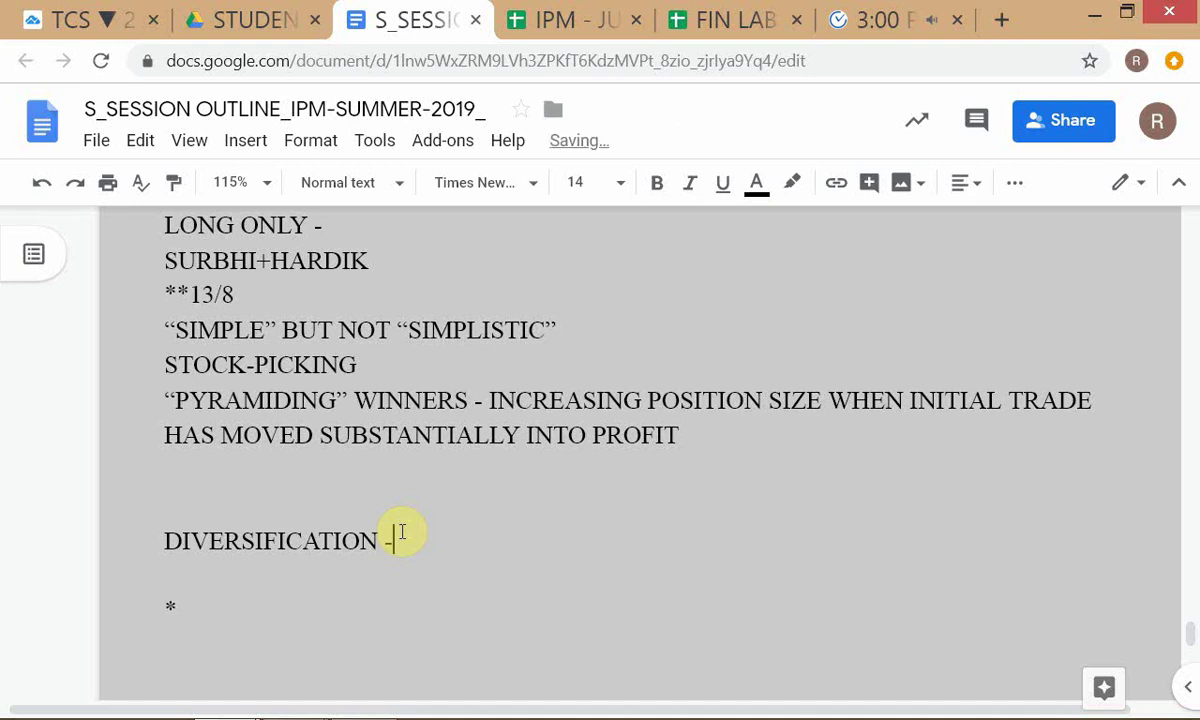
type("BUFFET , JIM R")
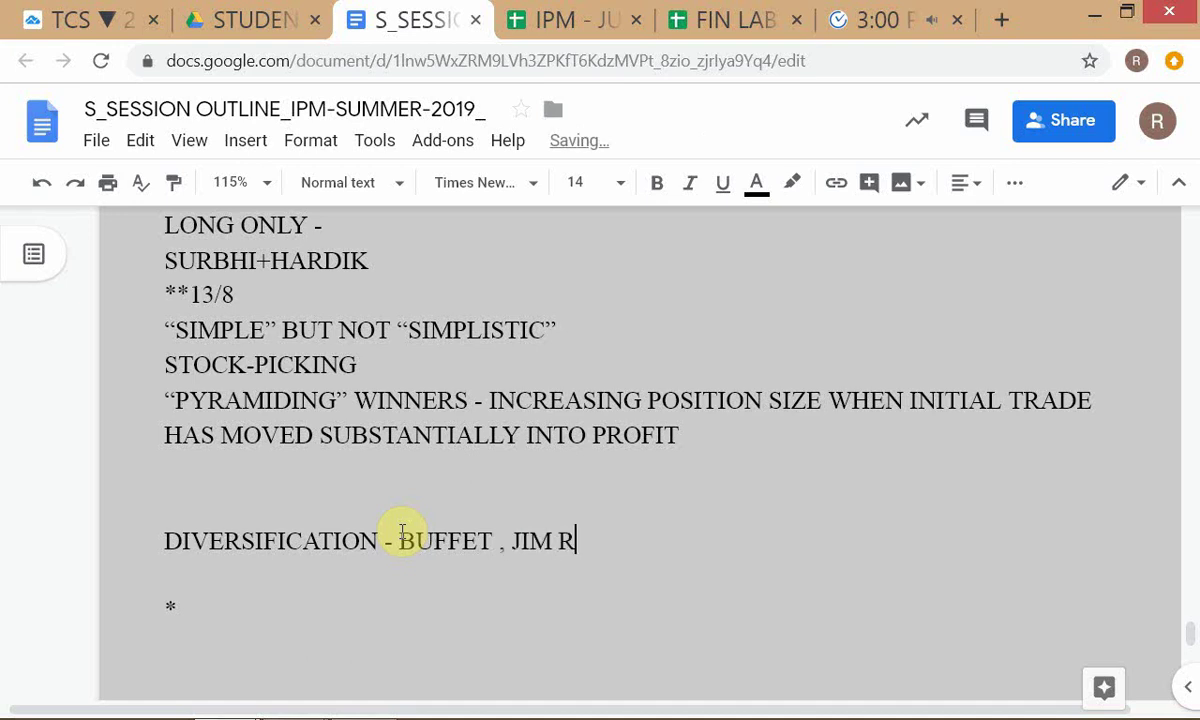
type("OGERS")
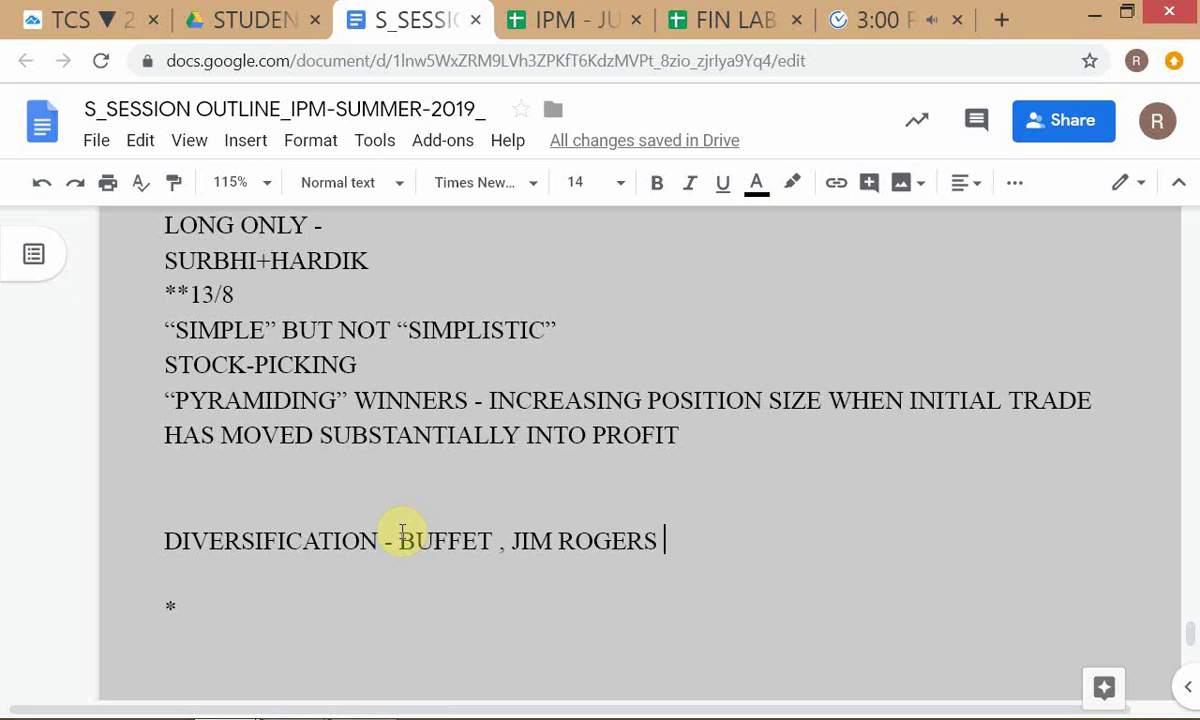
Copy the word DIVERSIFICATION from the start of the line that mentions BUFFET , JIM ROGERS
key("Left")
key("Left")
key("Left")
key("Left")
key("Left")
key("Left")
key("Left")
key("Left")
key("Left")
key("Left")
key("Left")
key("Left")
key("Left")
key("Left")
key("Left")
key("Left")
key("Left")
key("Left")
key("Left")
key("Left")
key("Right")
key("Left")
type("O")
key("BackSpace")
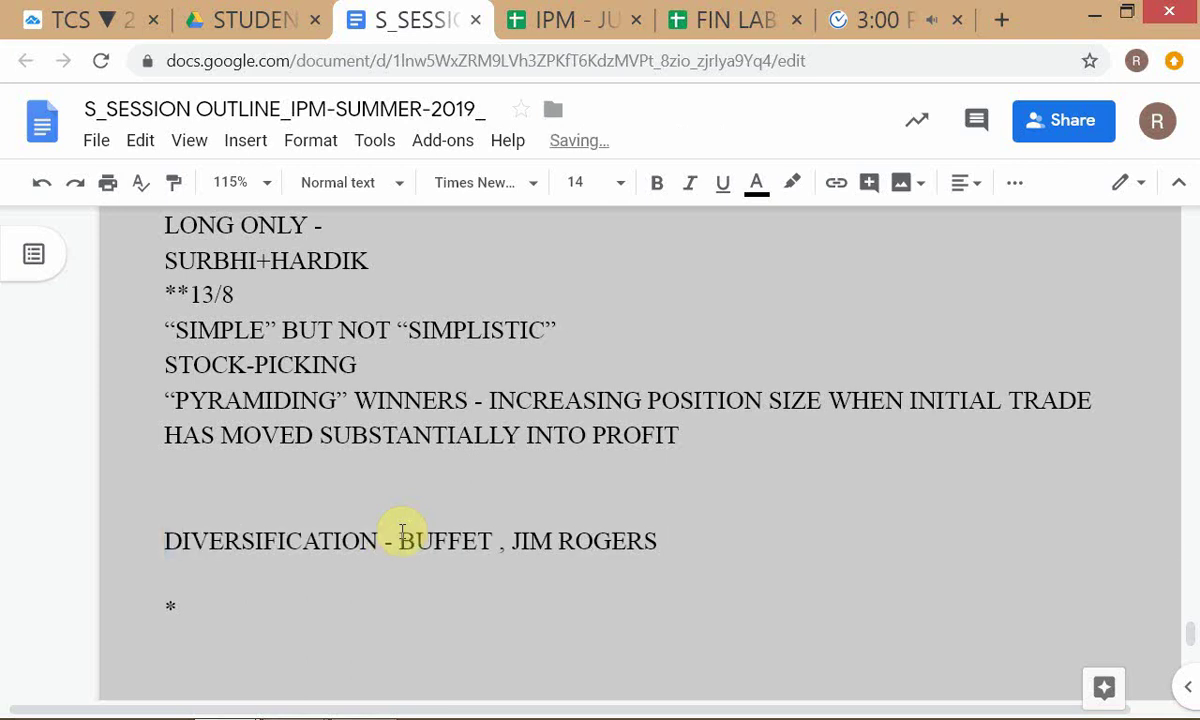
key("shift+Right")
key("shift+Right")
key("shift+Right")
key("shift+Right")
key("shift+Right")
key("shift+Right")
key("shift+Right")
key("shift+Right")
key("shift+Right")
key("shift+Right")
key("shift+Right")
key("shift+Right")
key("shift+Right")
key("shift+Right")
key("shift+Right")
key("ctrl+c")
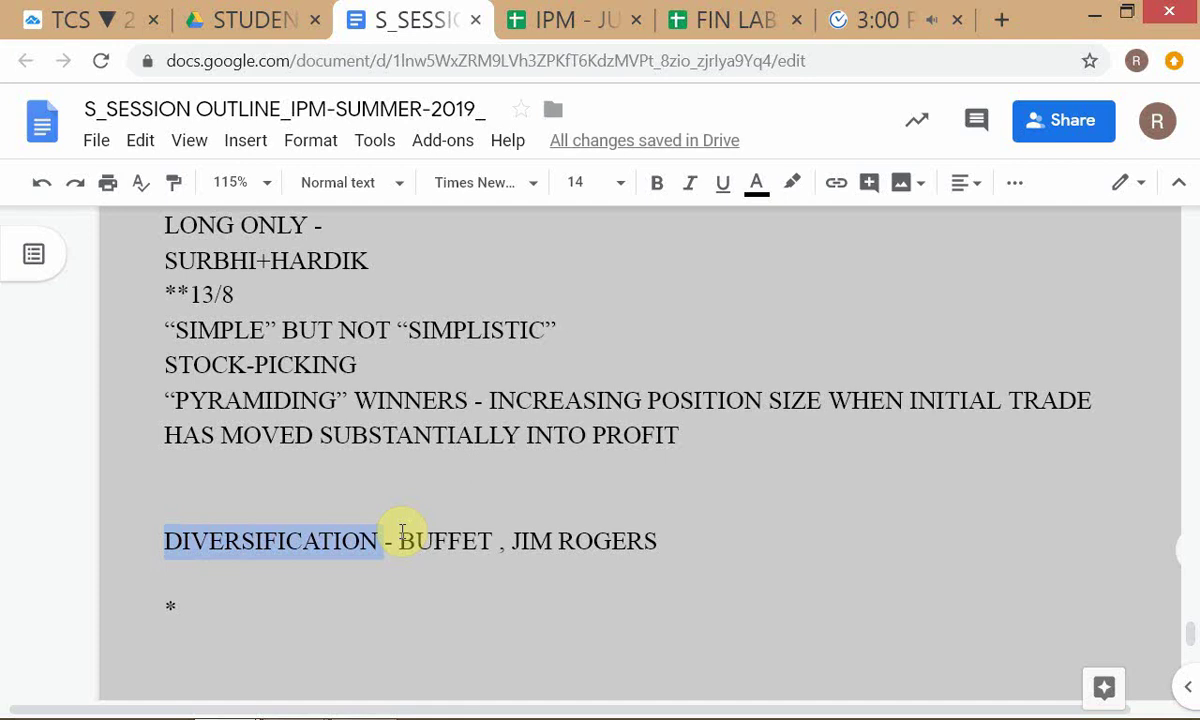
Append ETC FROWN ON DIVERSIFICATION after JIM ROGERS, reusing the copied word
key("Left")
key("Down")
key("Left")
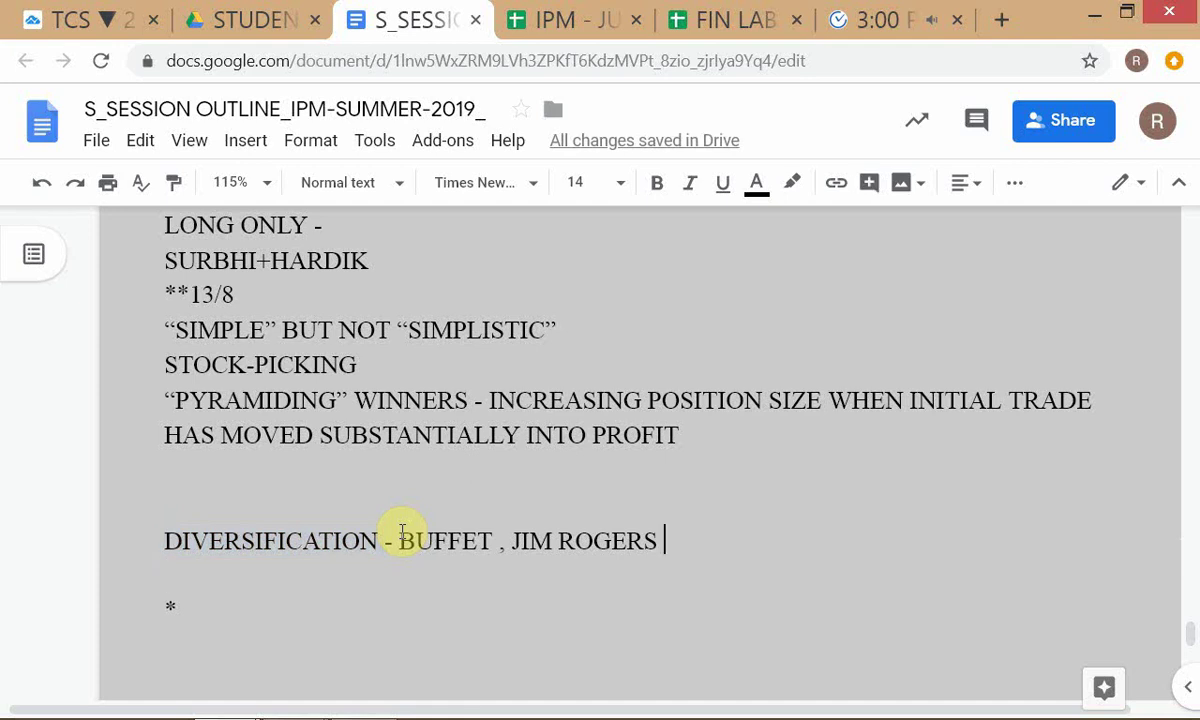
type("ETC")
type("FROWN ON")
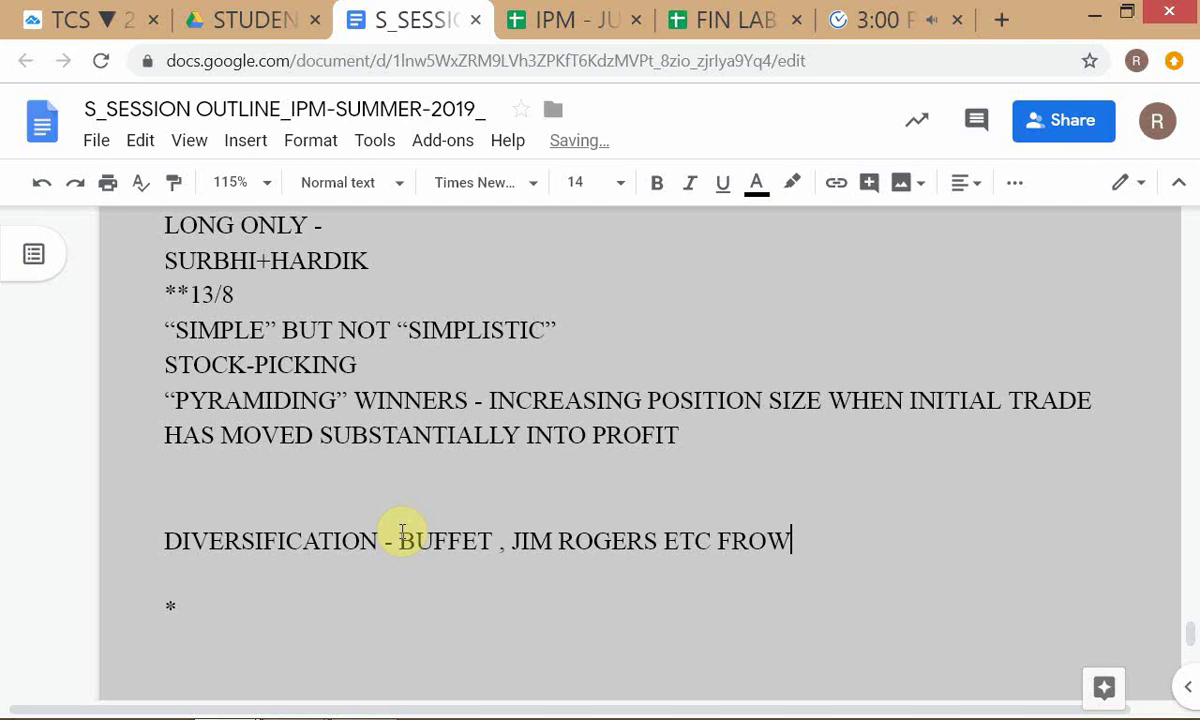
left_click(166, 540)
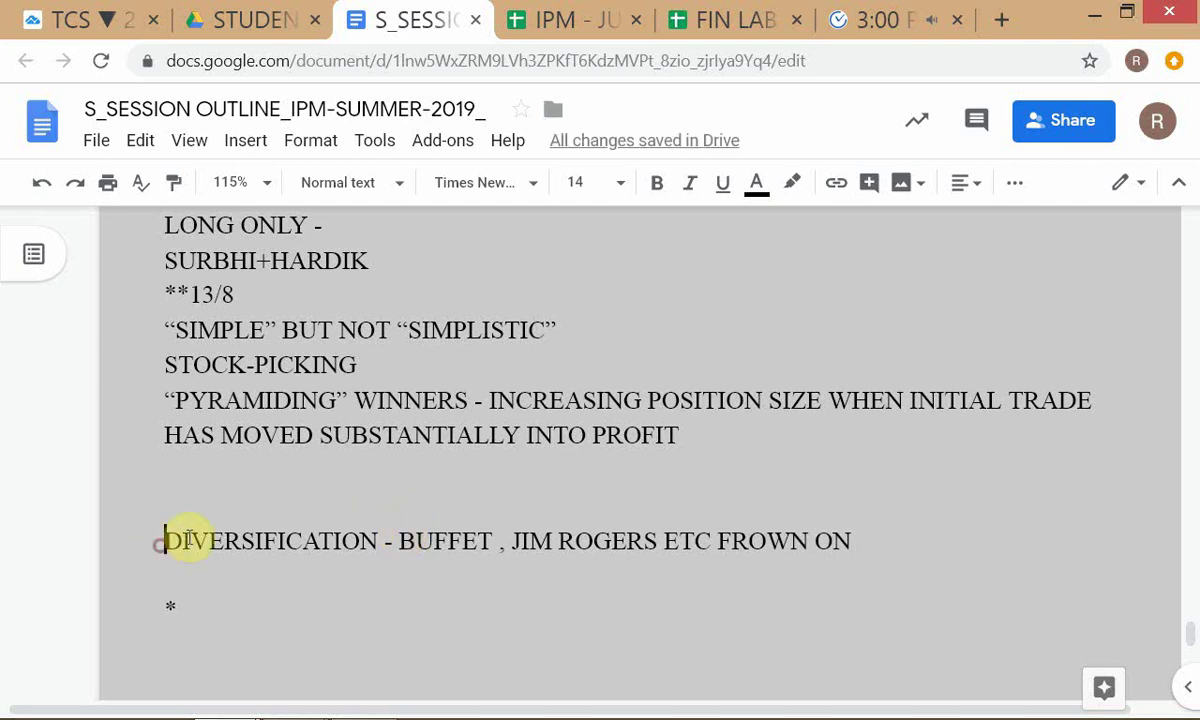
left_click(379, 540, "shift")
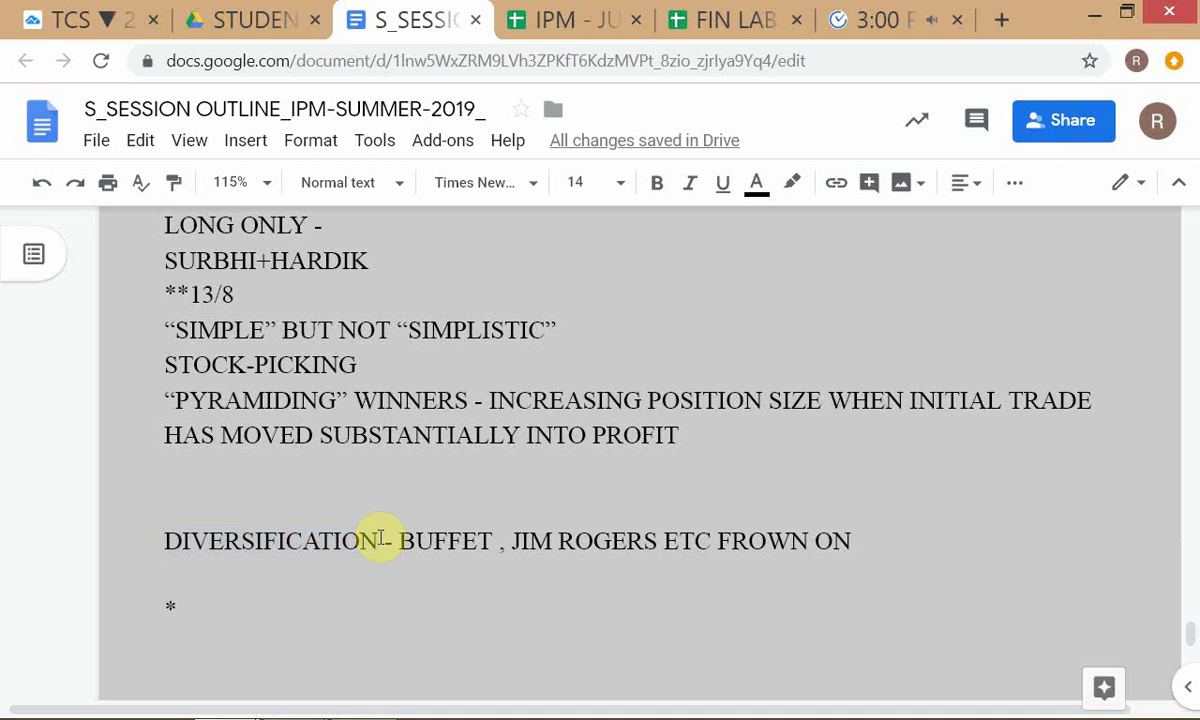
key("ctrl+v")
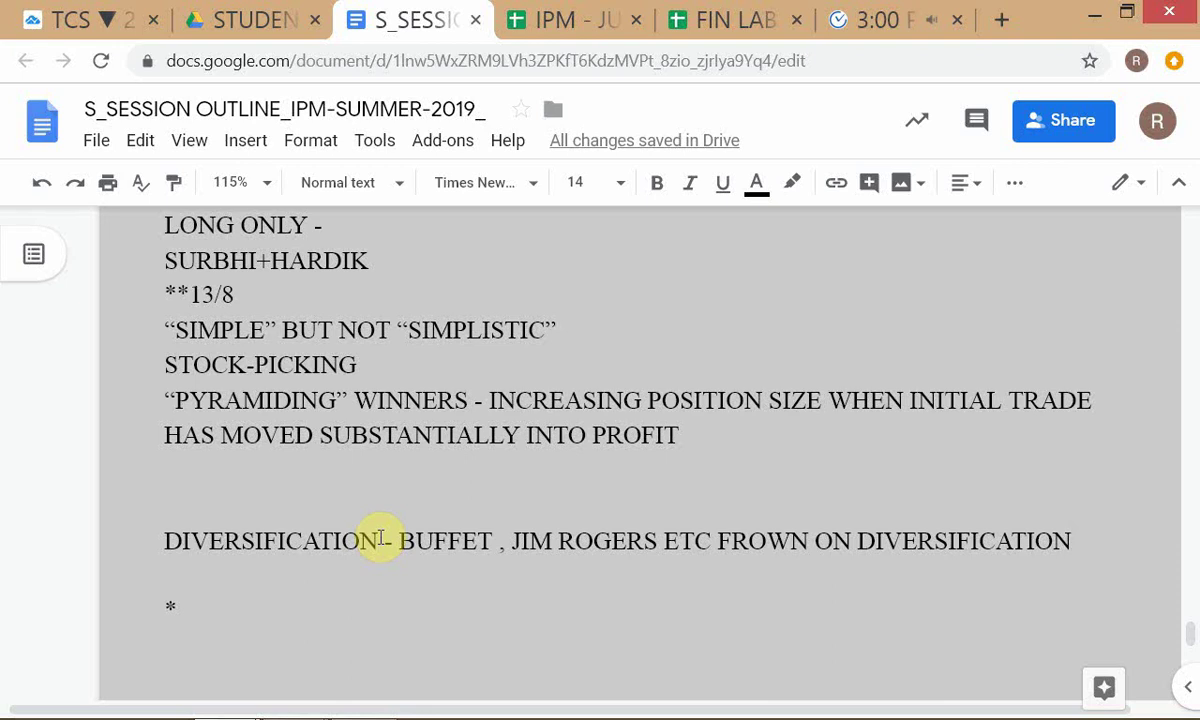
Write OPPOSITE OF “DIVERSIFICATION” on the empty line below the DIVERSIFICATION note, with the last word in quotation marks
scroll(556, 440, "down", 2)
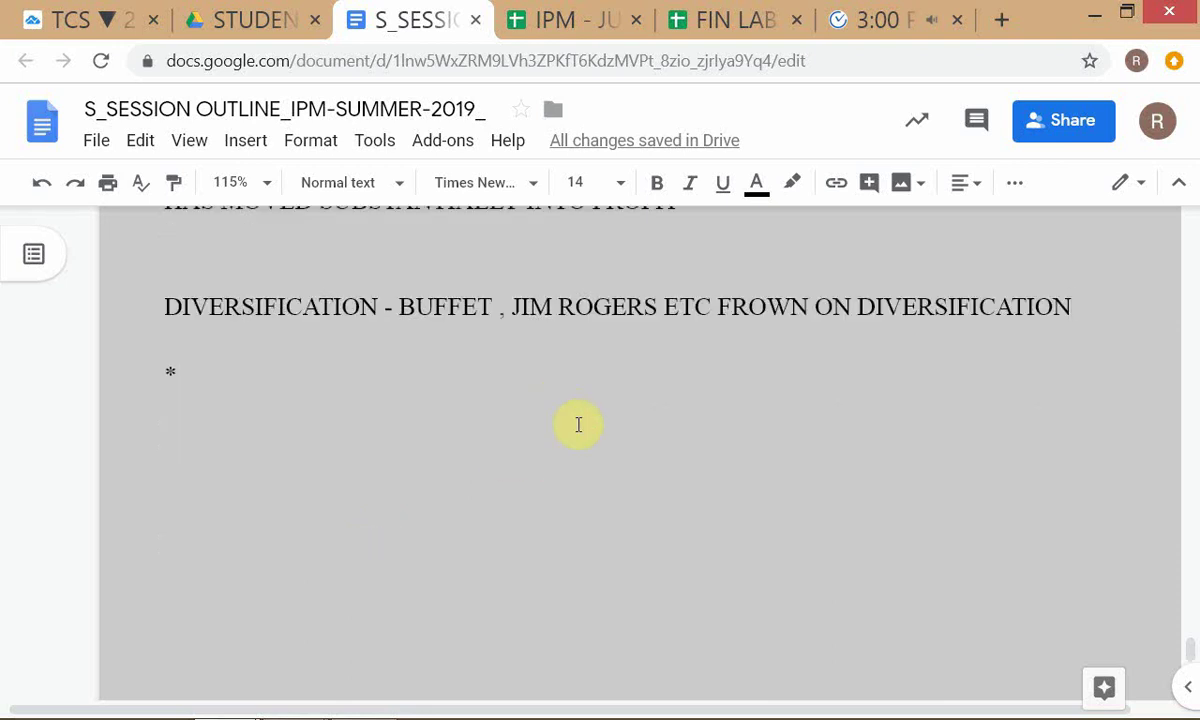
left_click(139, 310)
left_click(196, 337)
type("OPPO")
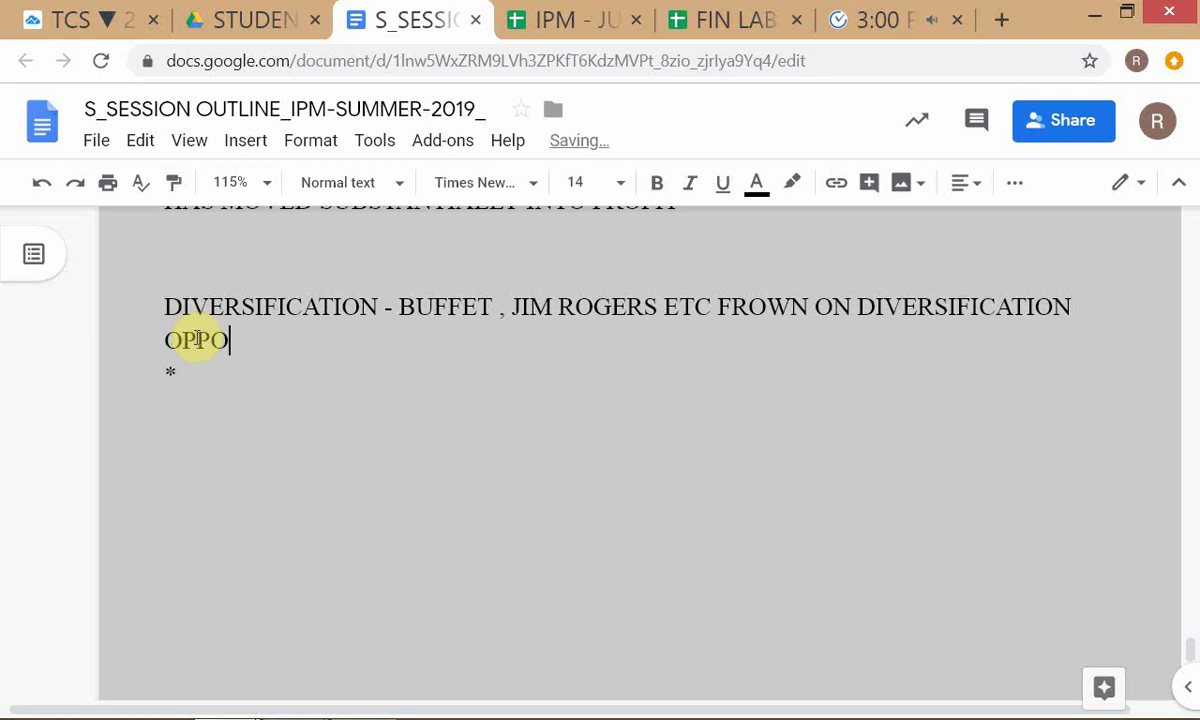
type("SITE OF DIVERSIFICATION")
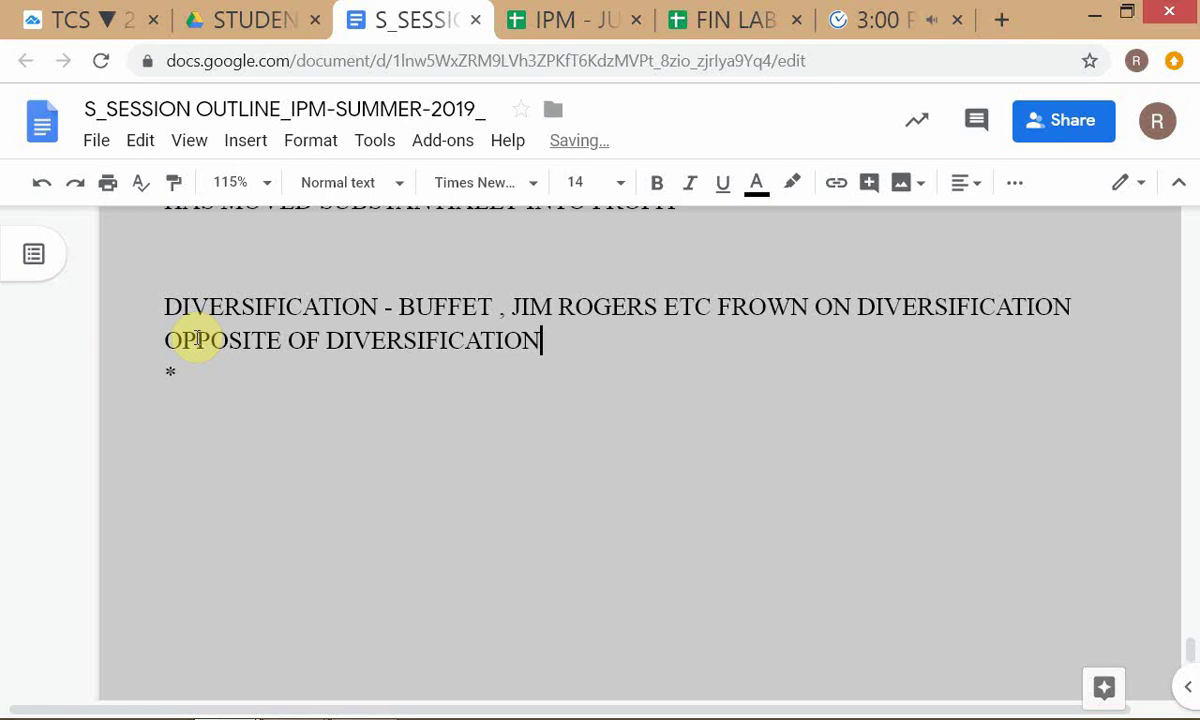
type("\"")
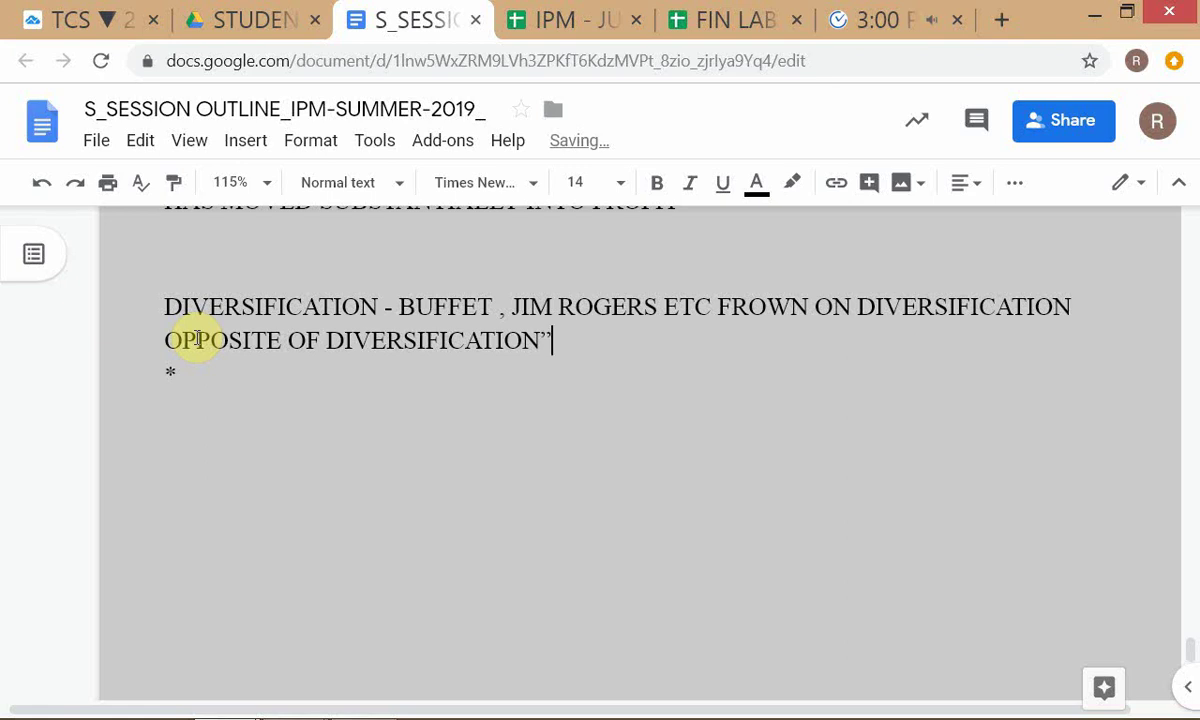
left_click(319, 341)
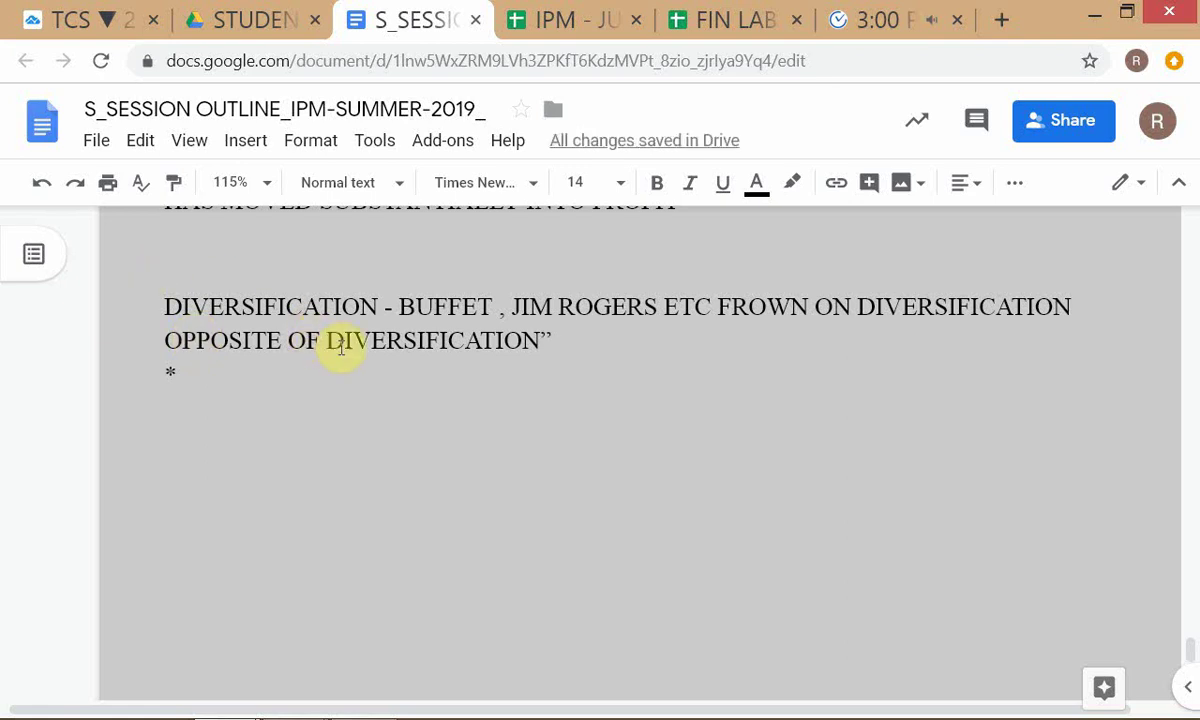
type("\"")
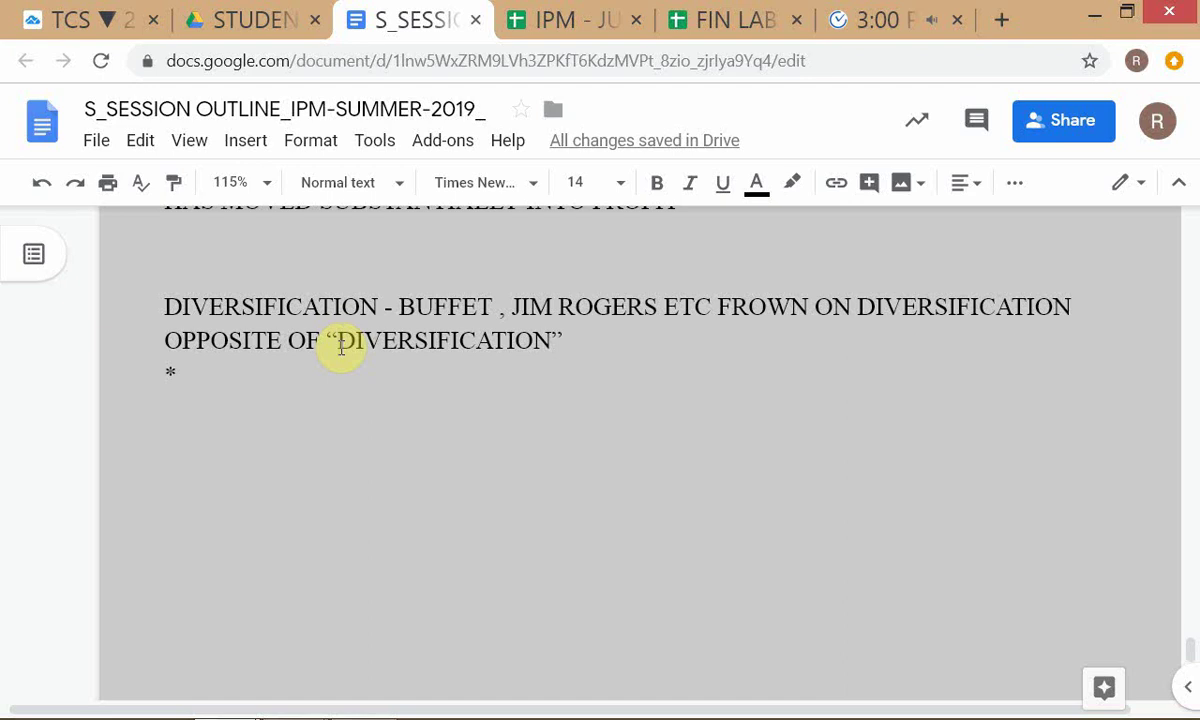
Complete the OPPOSITE OF “DIVERSIFICATION” line with IS “MAKING CONCENTRATED BETS”
left_click(636, 338)
type("I")
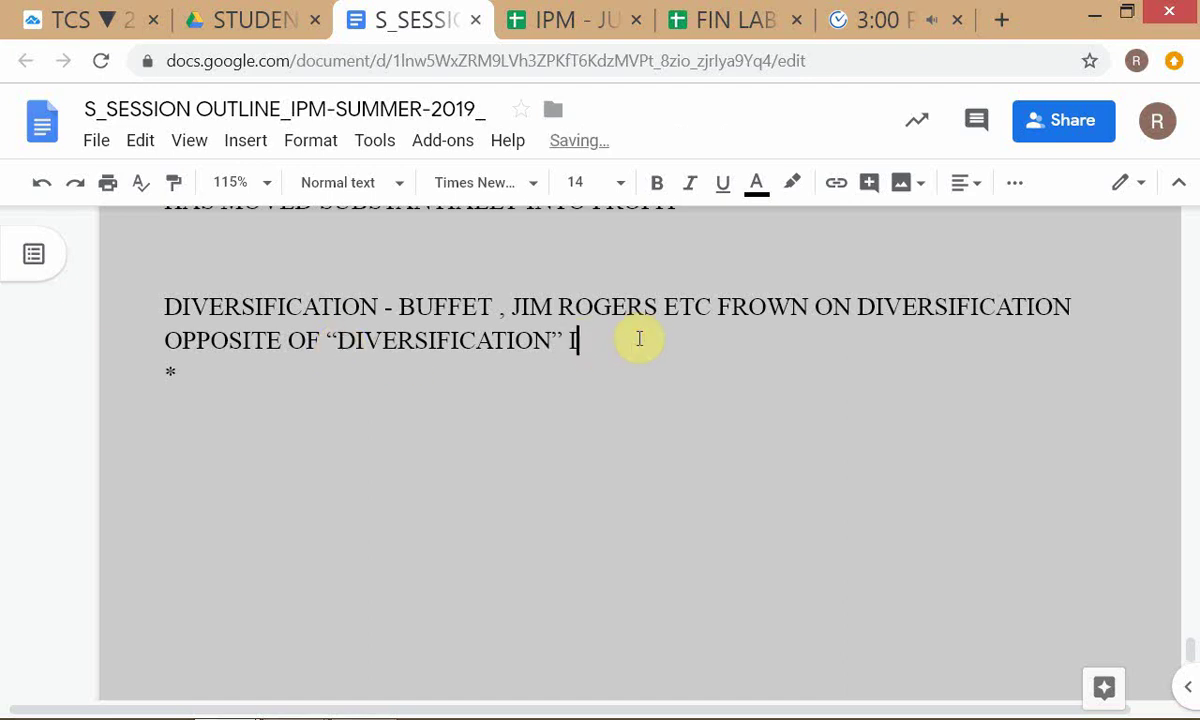
type("S \"")
type("MAKING C")
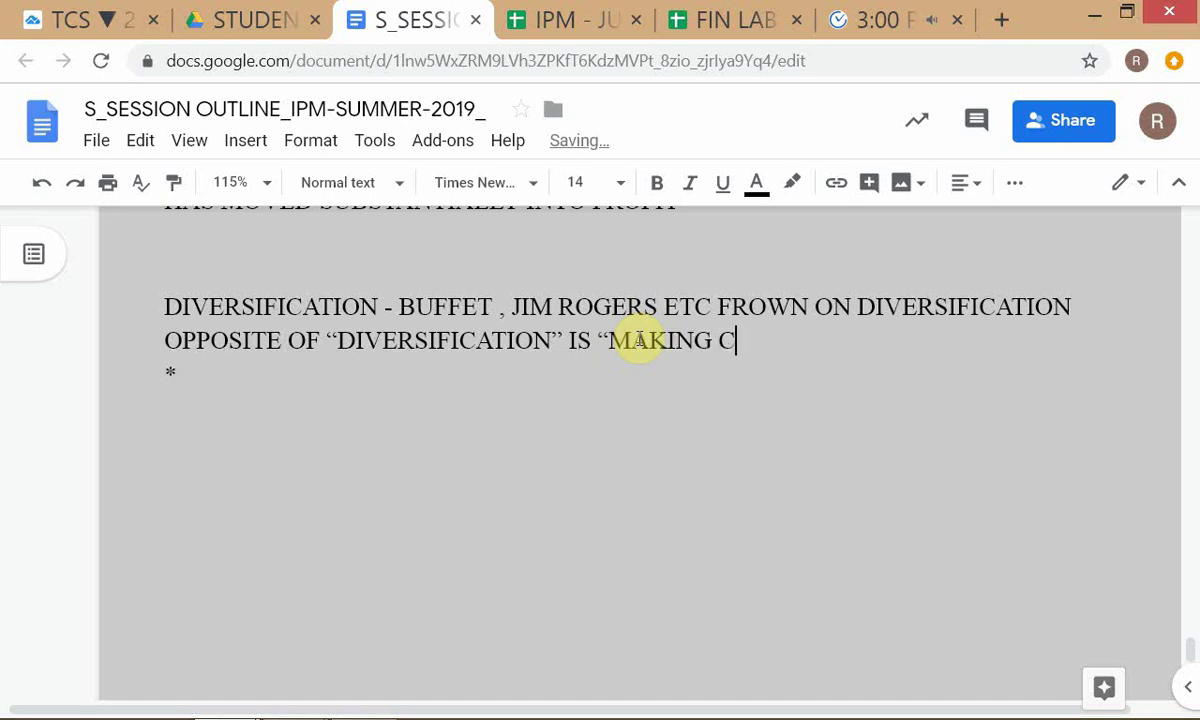
type("ONCENTRATED")
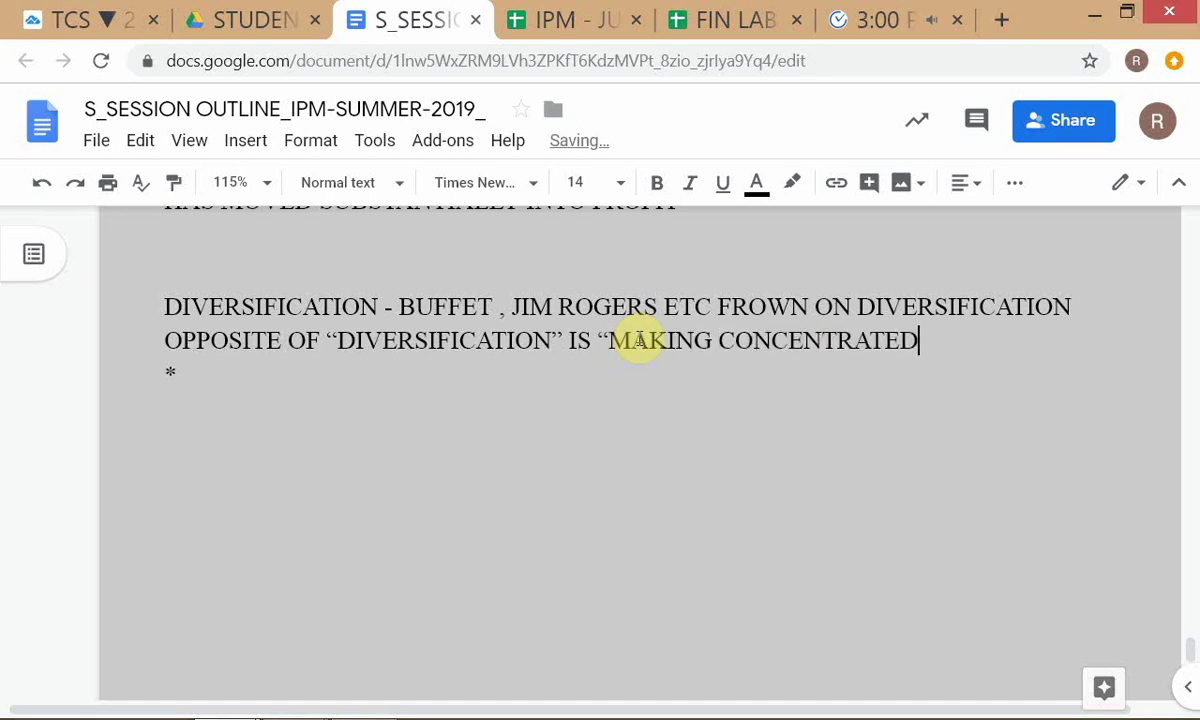
type(" BETS")
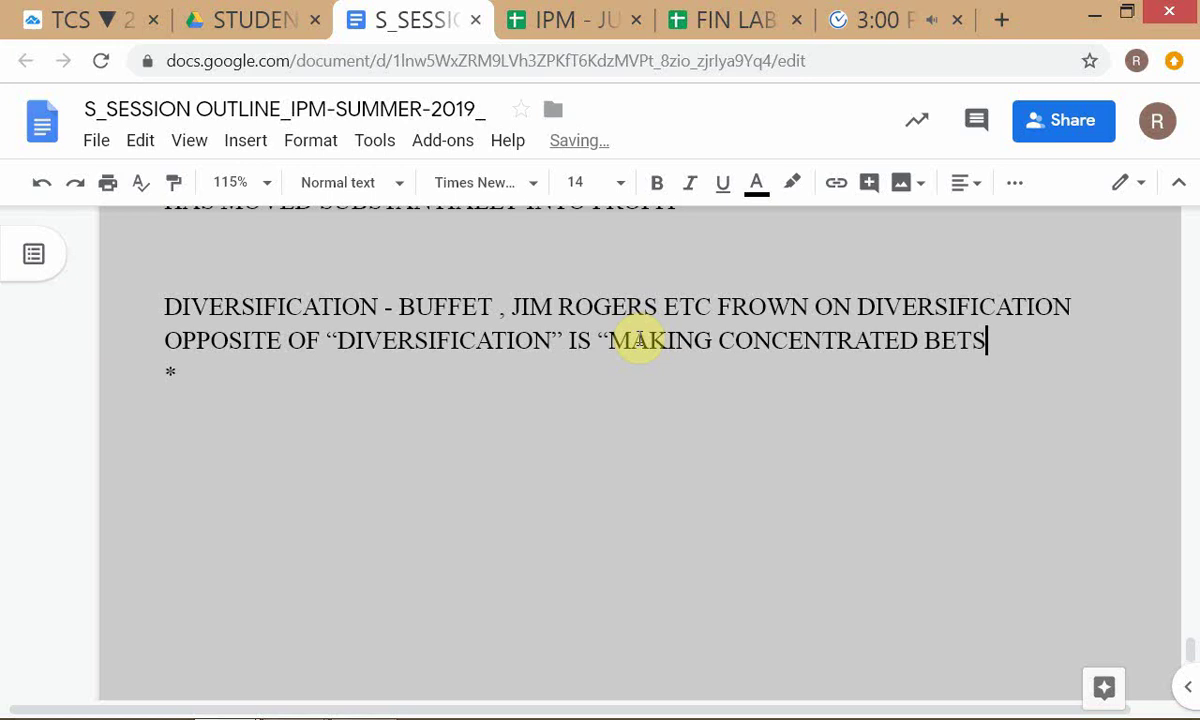
type("\"")
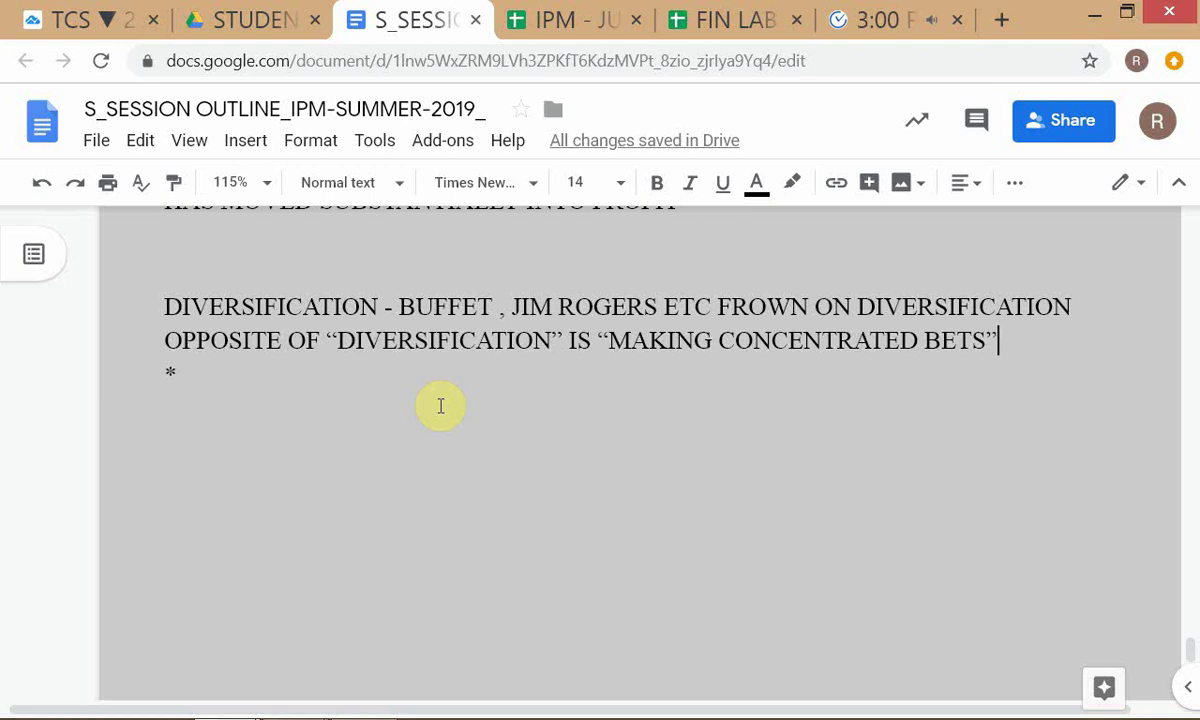
Switch to the TCS chart in TradingView and examine the 240-minute price trend from 2016 to 2019
left_click_drag(246, 372, 136, 369)
left_click(137, 369)
key("alt+Tab")
key("alt+Tab")
key("alt+Tab")
key("alt+Tab")
key("alt+Tab")
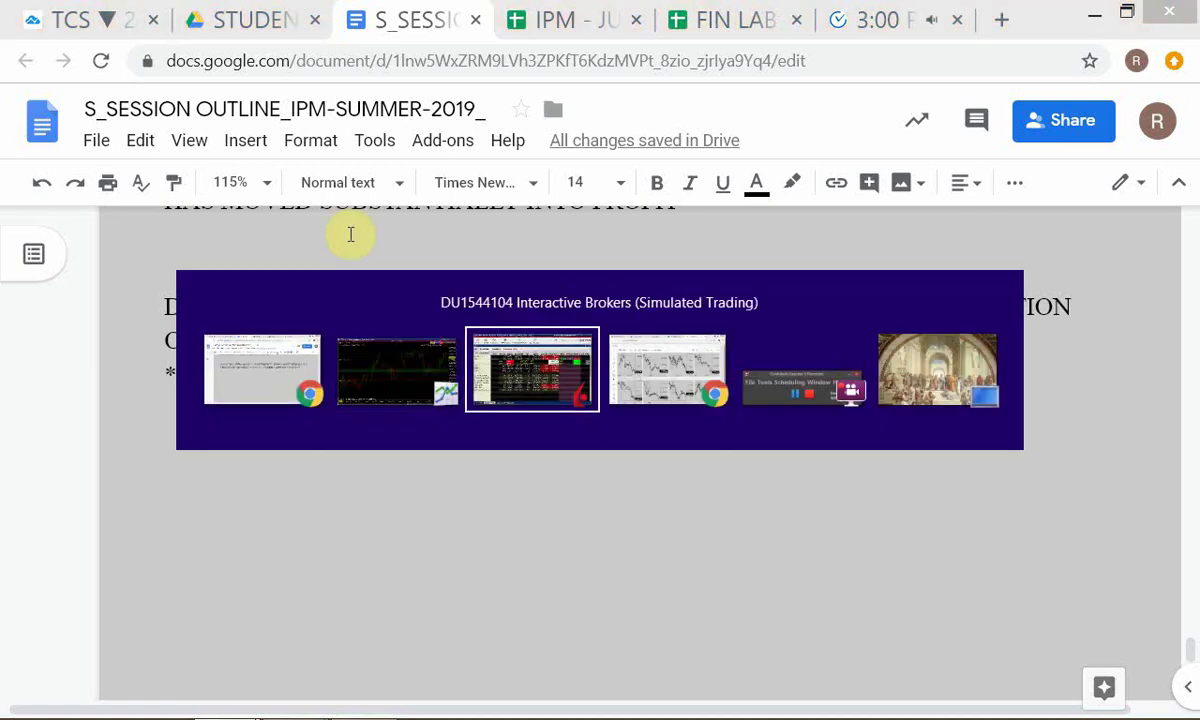
key("alt+Tab")
key("alt+Tab")
key("alt+Tab")
key("alt+Tab")
key("alt+Tab")
key("alt+Tab")
key("alt+Tab")
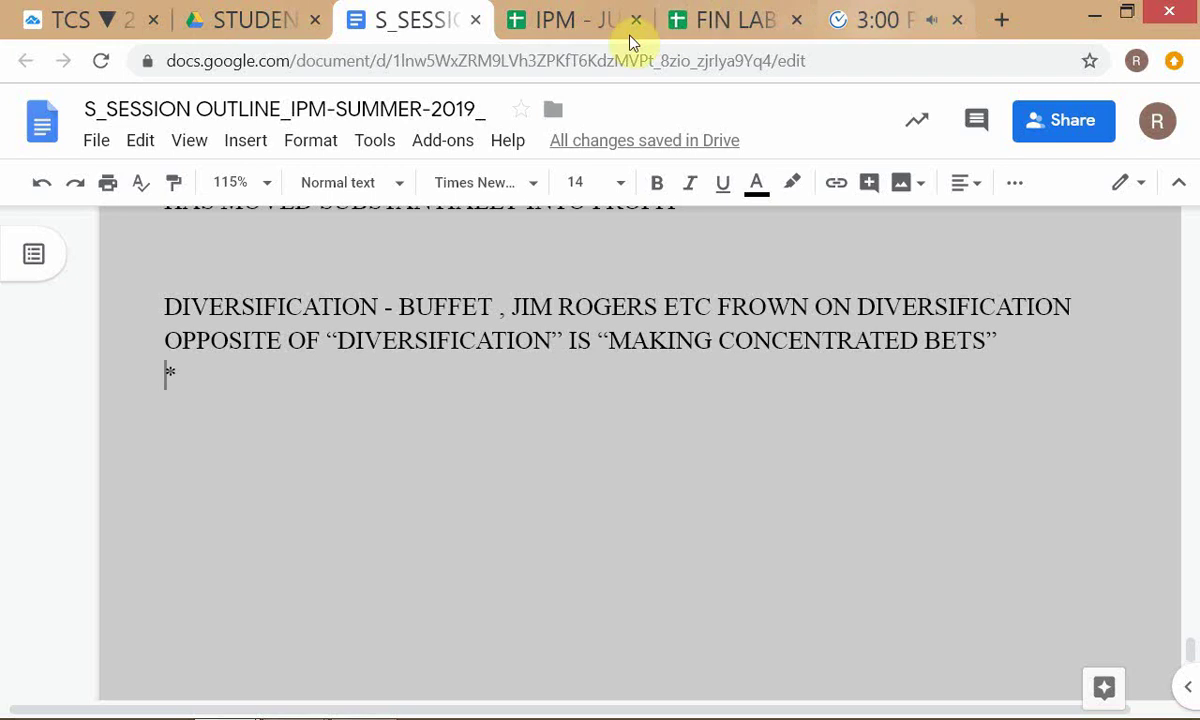
left_click(60, 36)
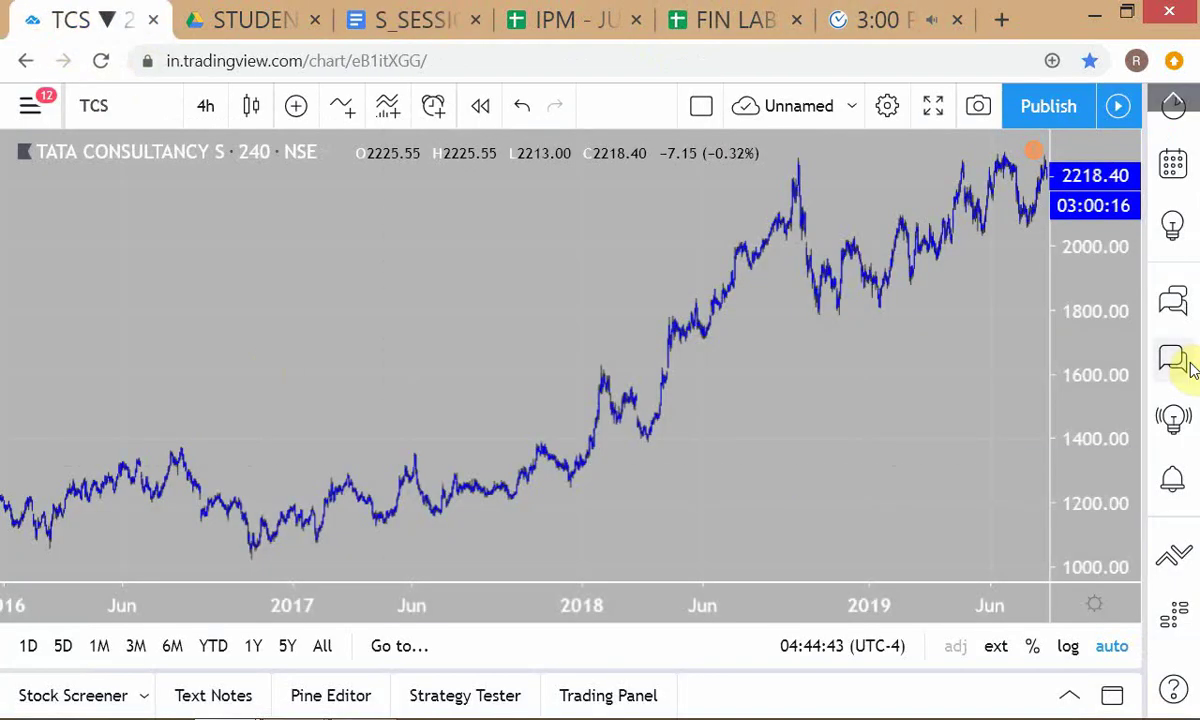
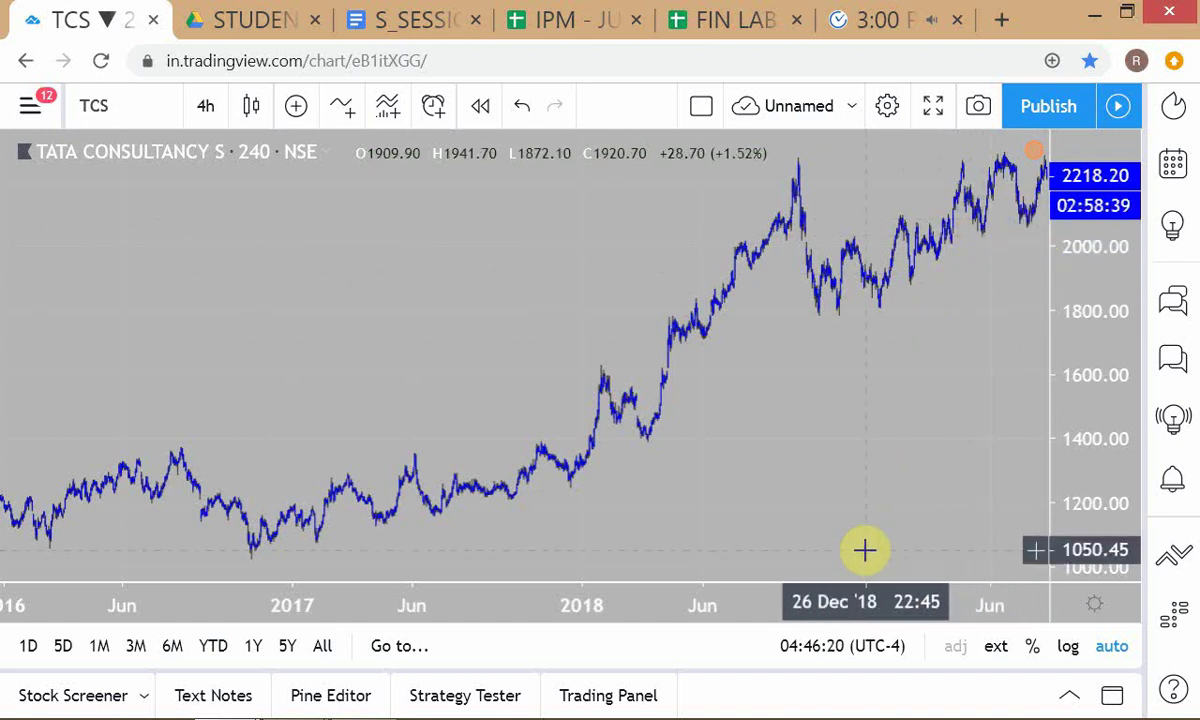
Return to the session outline in Google Docs and review the 13/8 notes on stock-picking, pyramiding and diversification
left_click(418, 18)
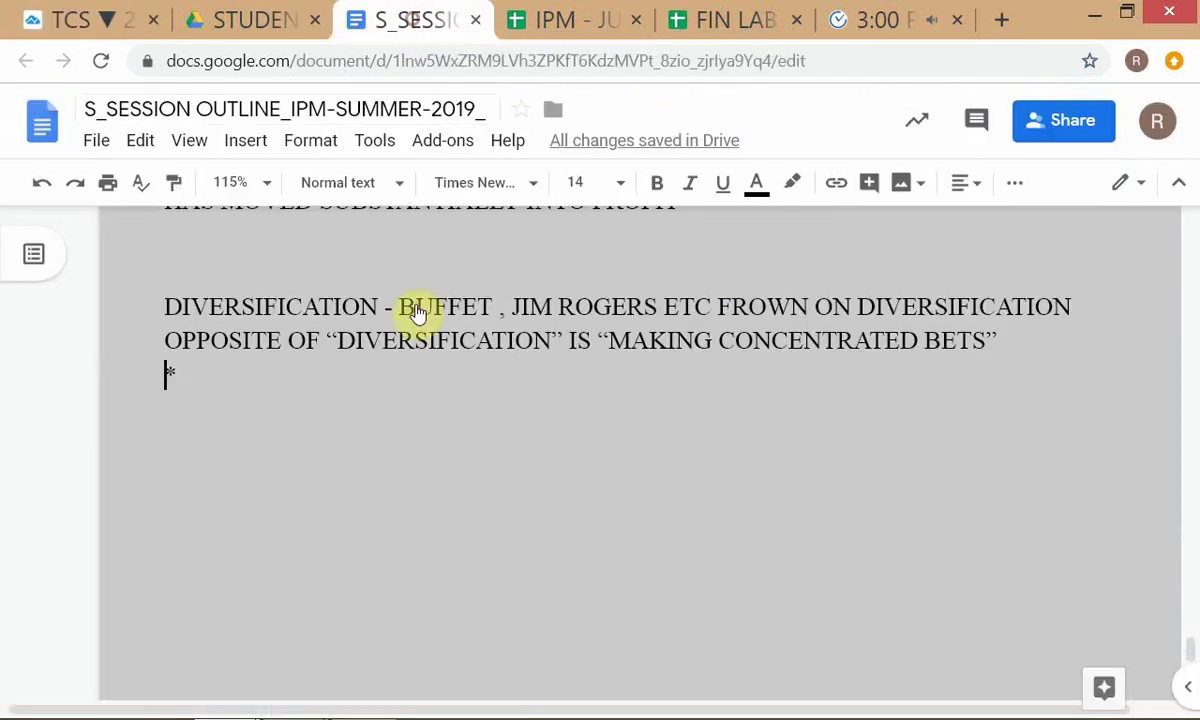
double_click(428, 461)
scroll(430, 461, "up", 3)
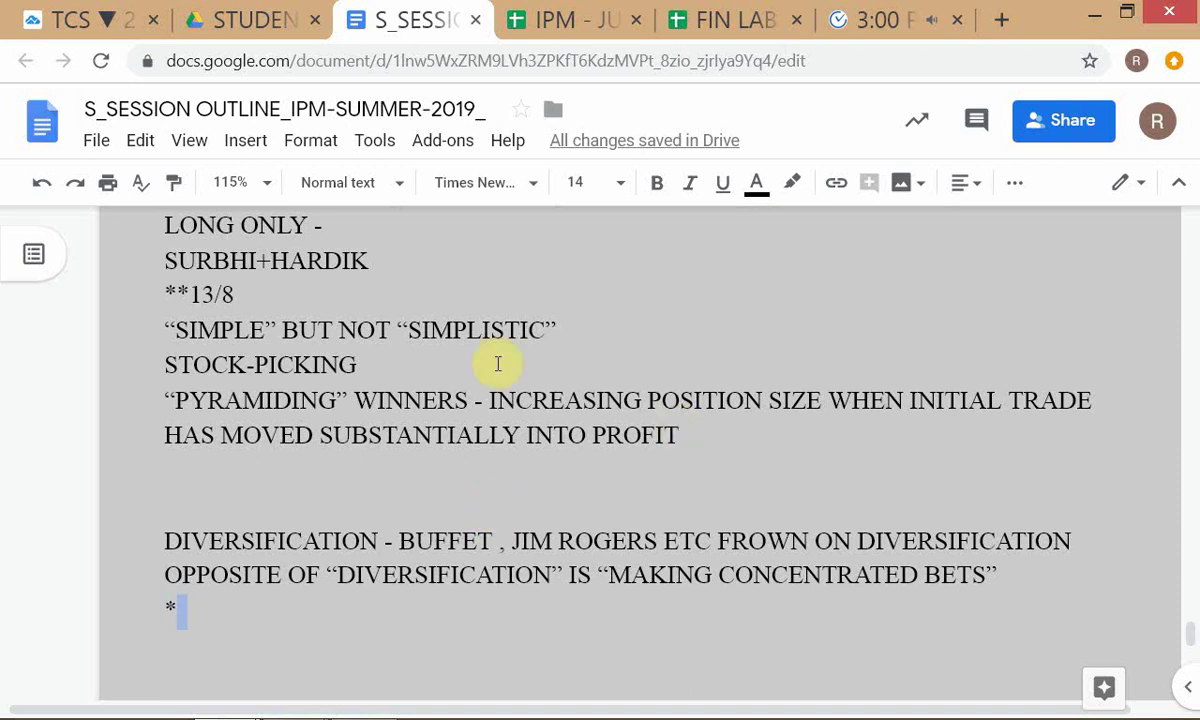
Bold the words INCREASING POSITION SIZE in the “PYRAMIDING” WINNERS note
left_click(729, 421)
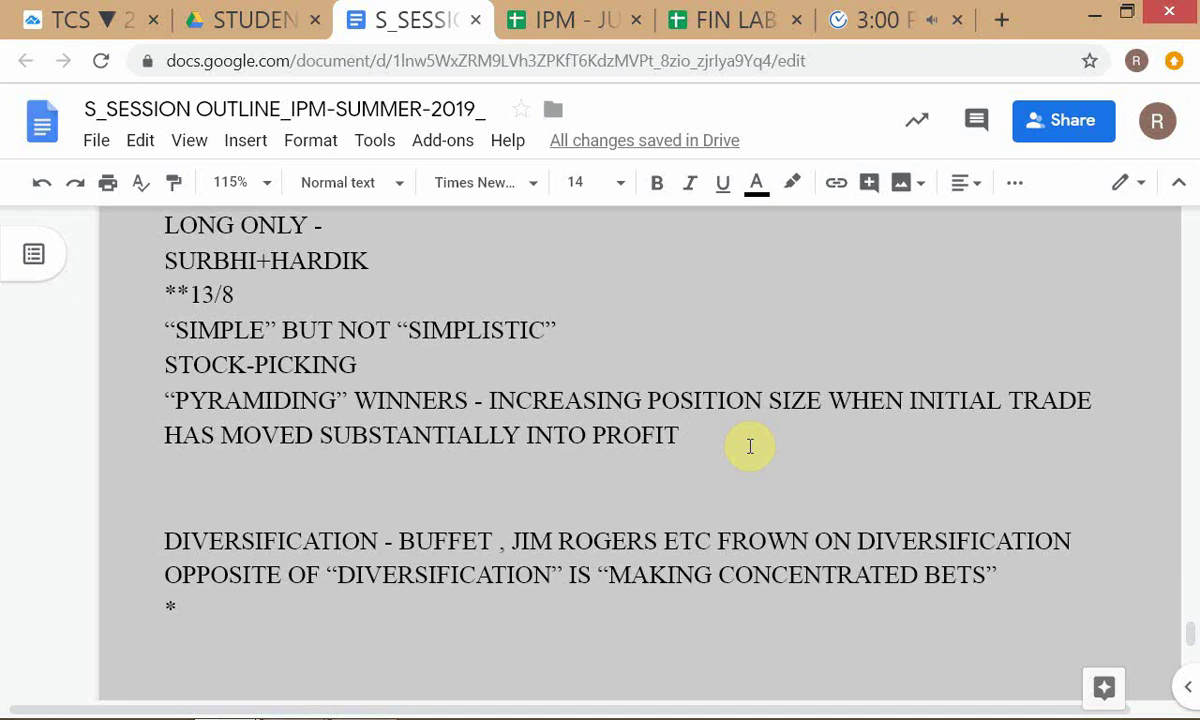
left_click(488, 405)
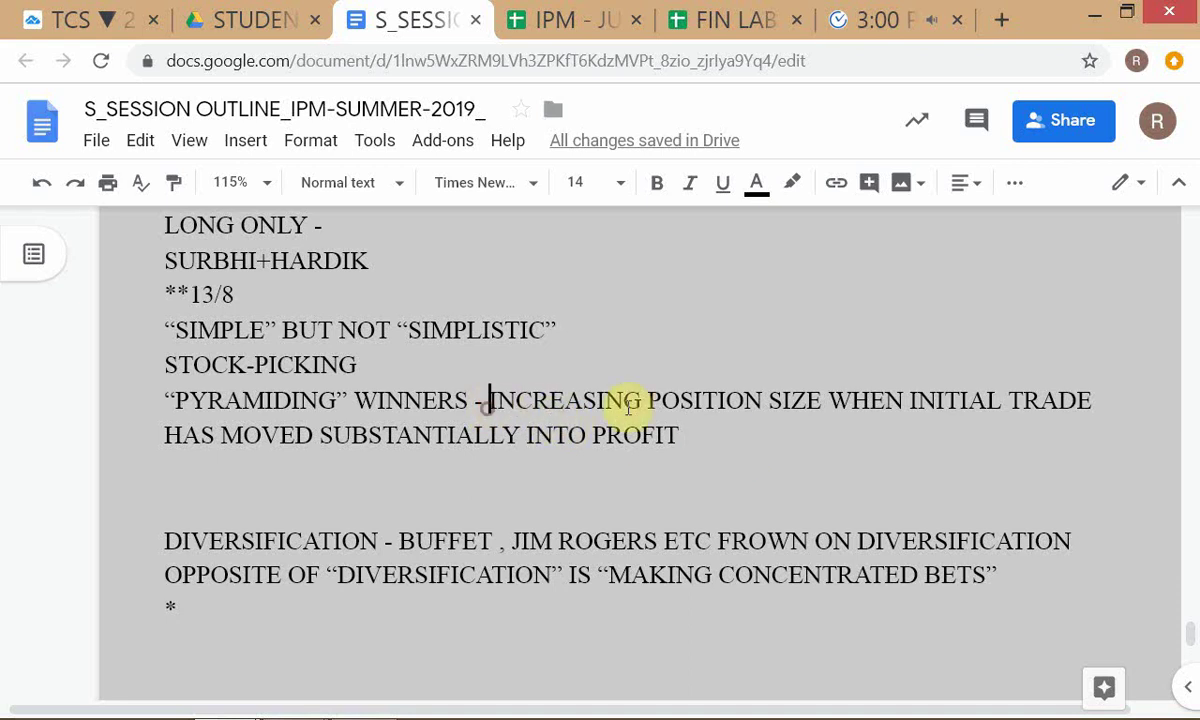
left_click(818, 400, "shift")
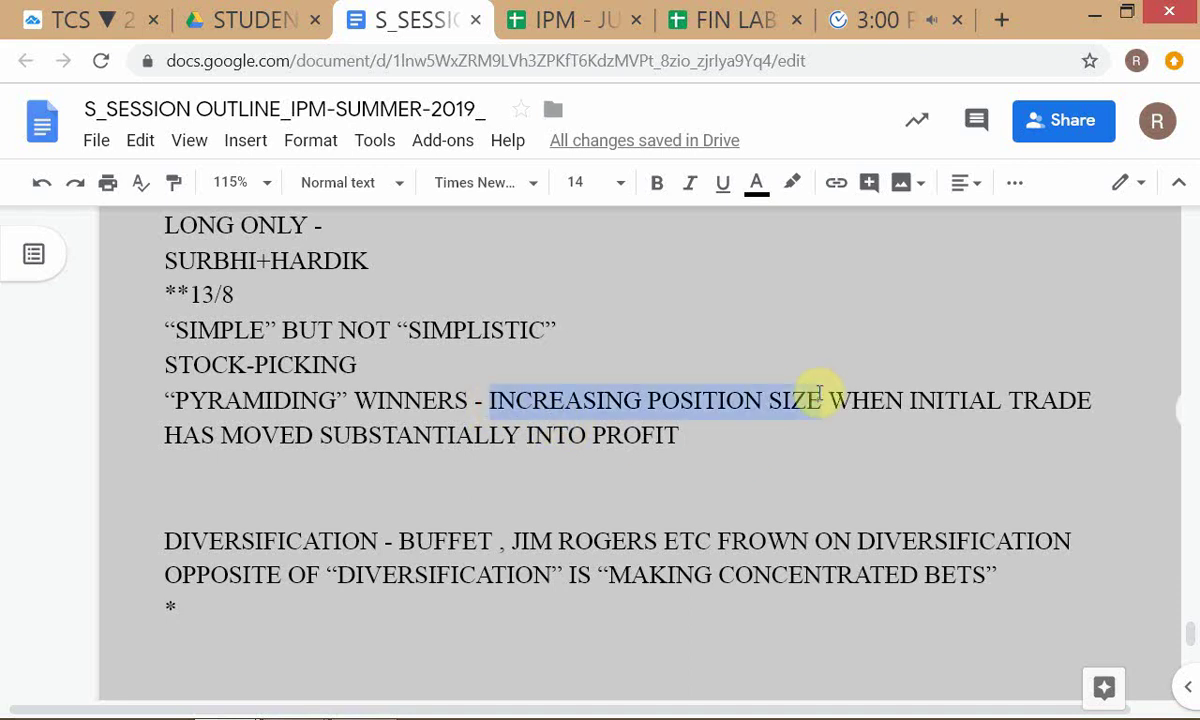
key("ctrl+b")
left_click(760, 397)
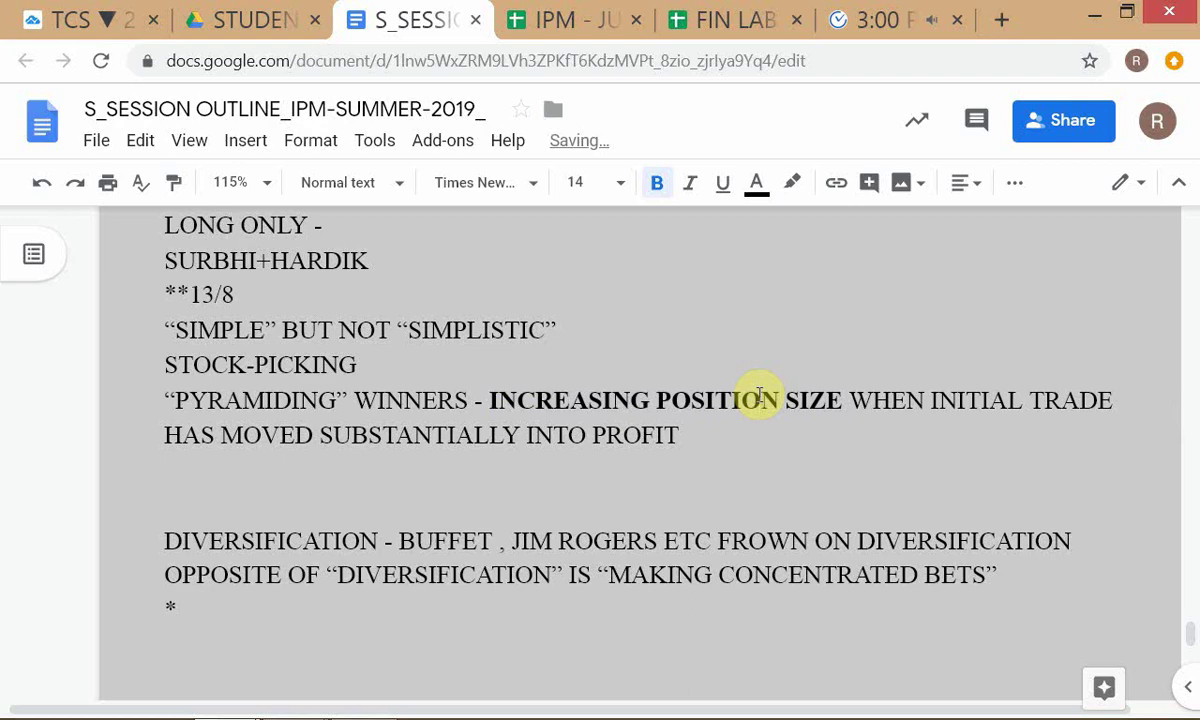
key("alt+Tab")
key("alt+Tab")
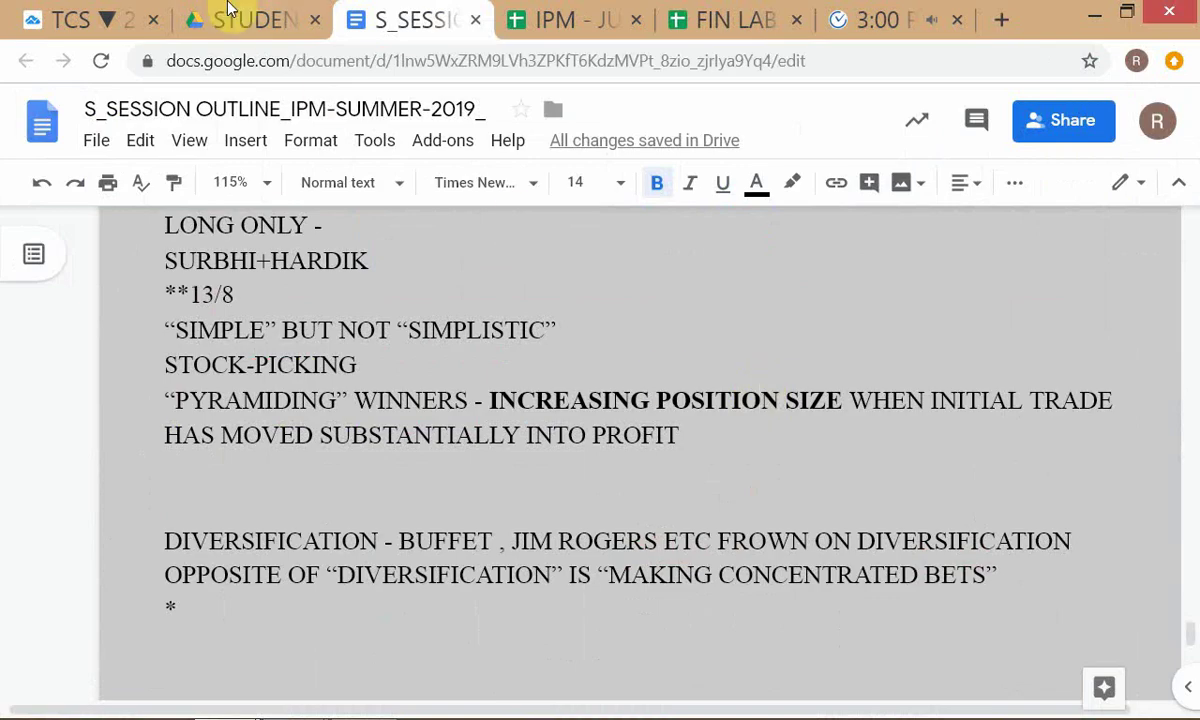
left_click(99, 18)
left_click(367, 30)
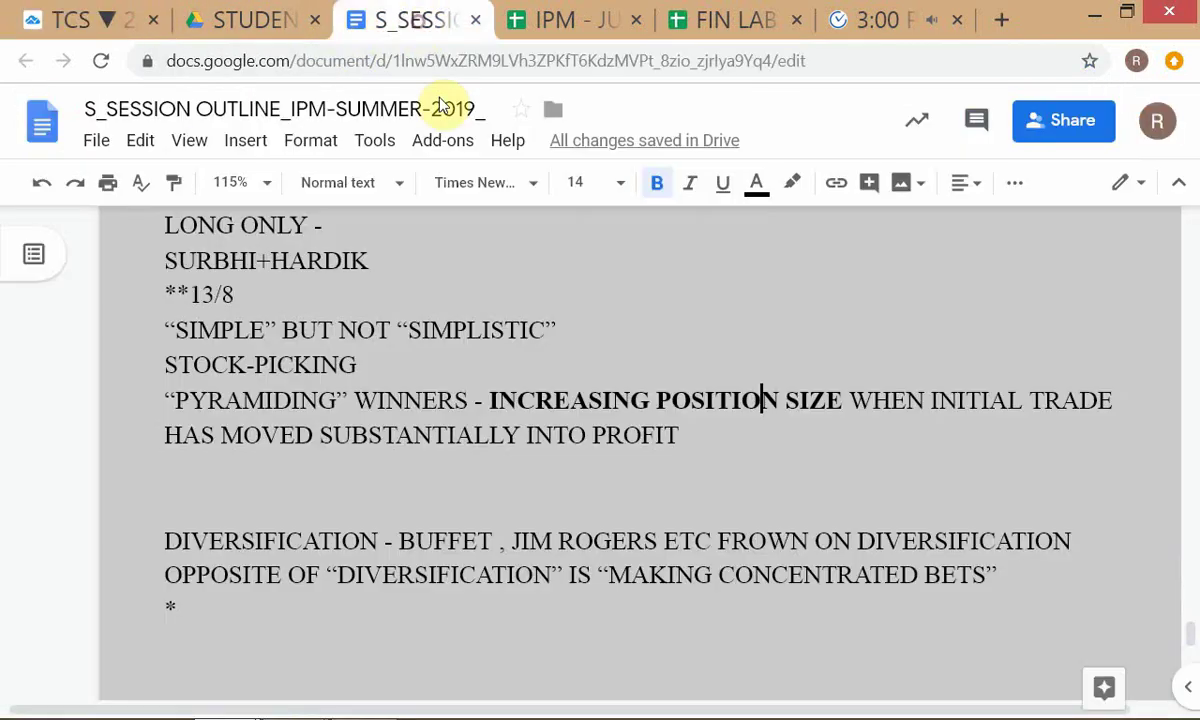
Write SIMILARITY TO POKER STRATEGY on the first empty line below the “PYRAMIDING” WINNERS note
left_click(751, 463)
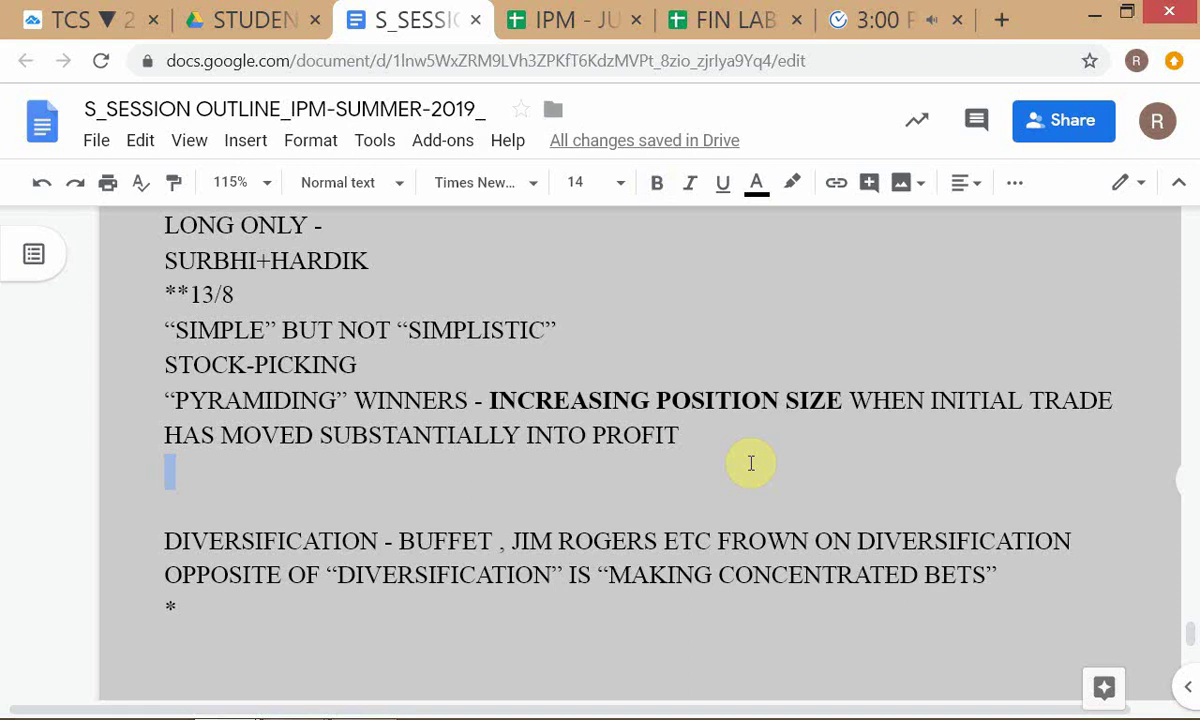
type("SIMILA")
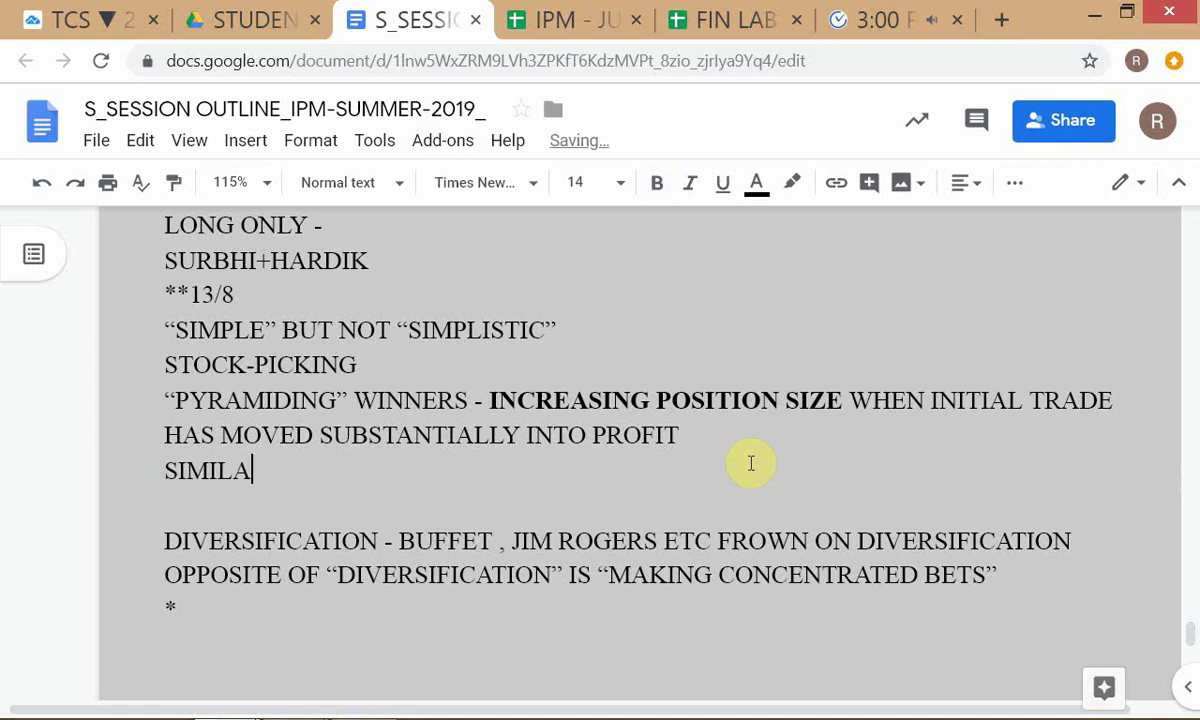
type("RITY")
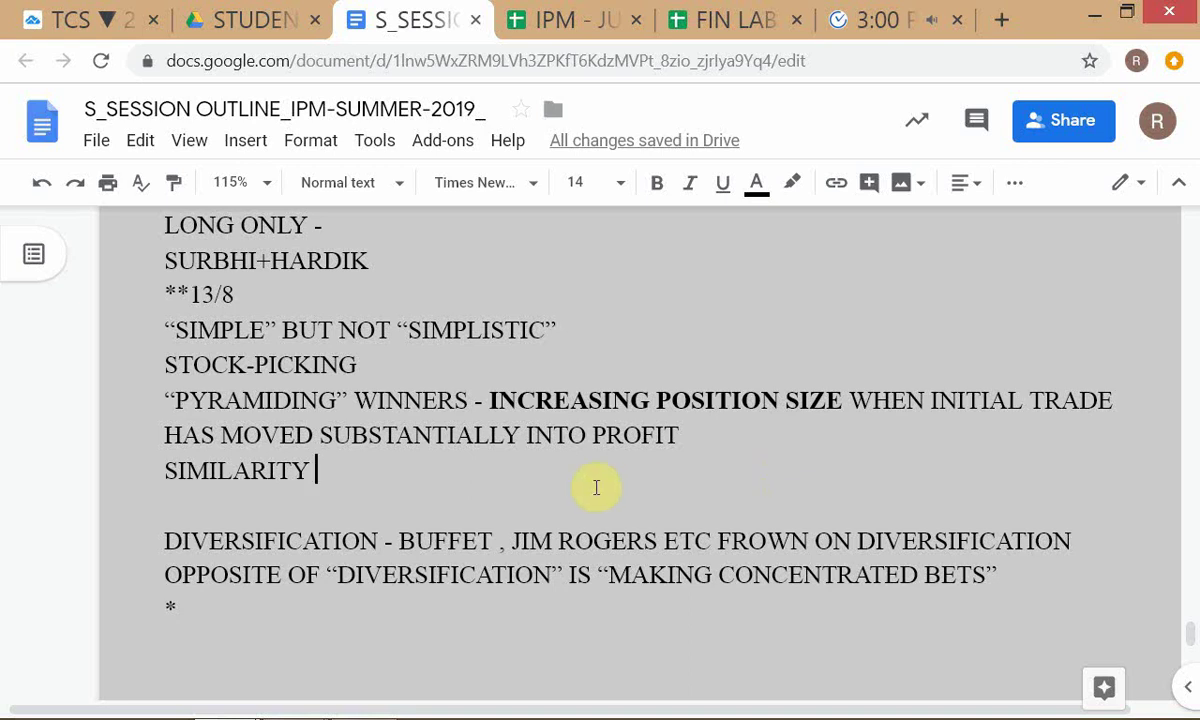
type("TO POKER S")
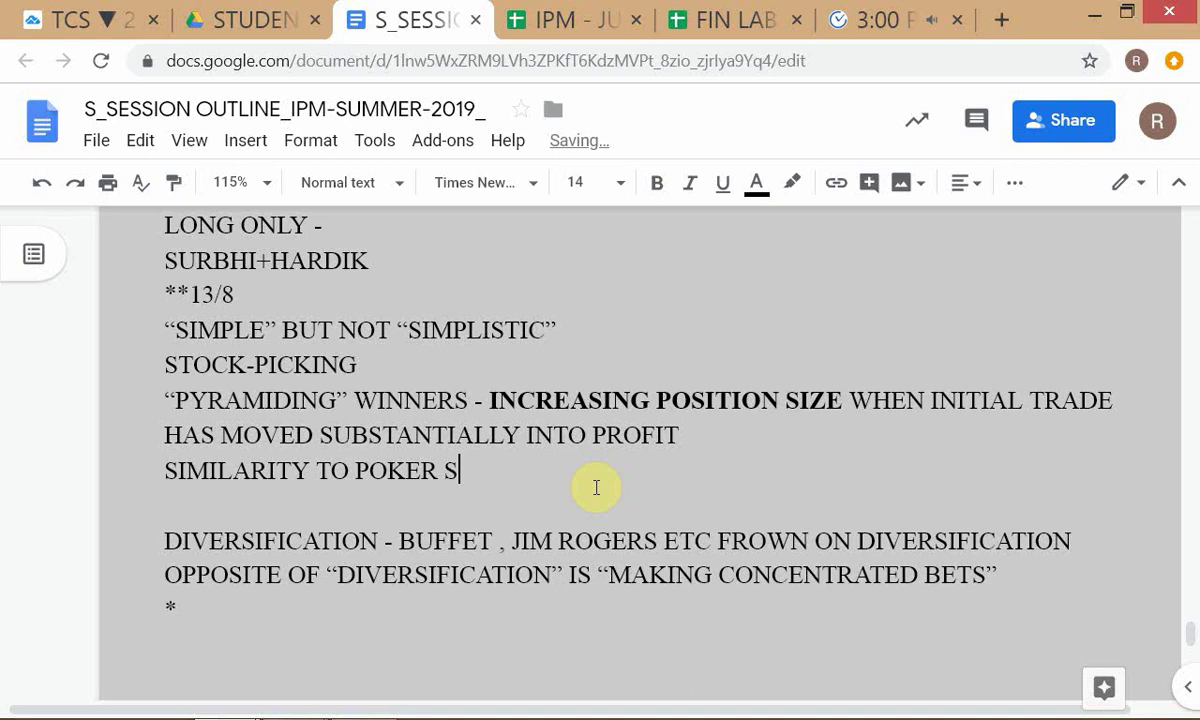
type("TRATEGY")
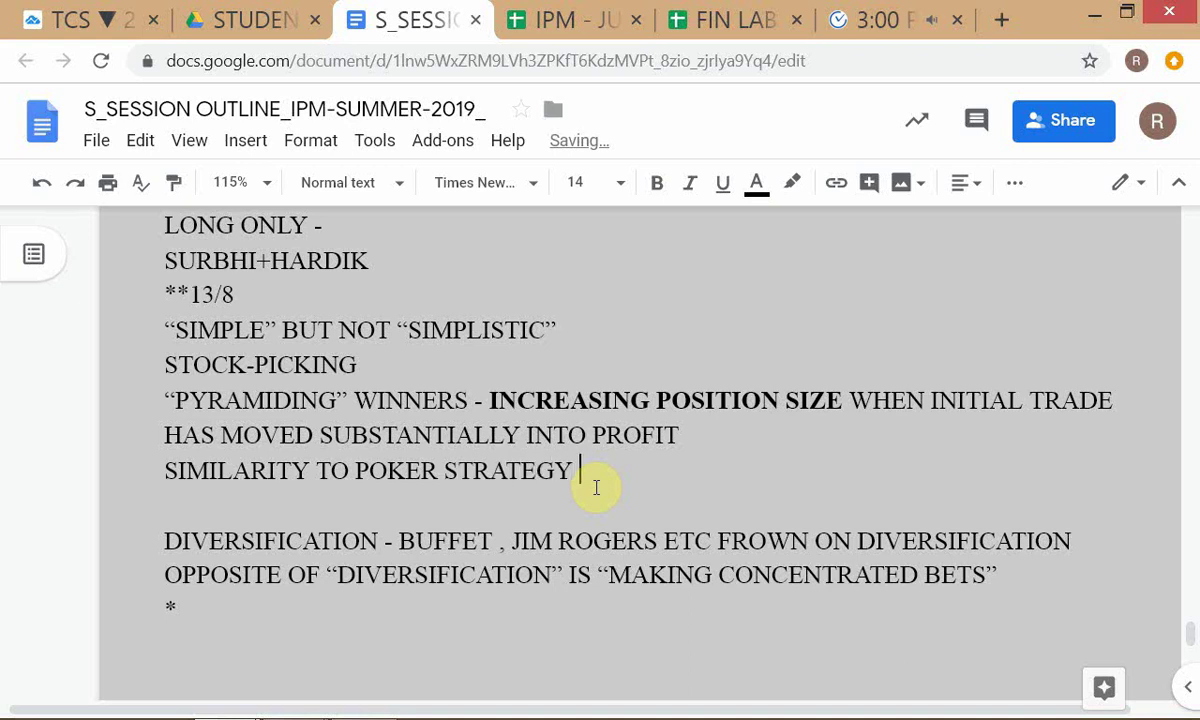
Insert the word OPTIMAL before POKER STRATEGY in the SIMILARITY line
key("Left")
key("Left")
key("Left")
key("Left")
key("Left")
key("Left")
key("Left")
key("Left")
key("Left")
key("Left")
key("Left")
key("Left")
key("Left")
key("Left")
key("Left")
key("Left")
type("OPT")
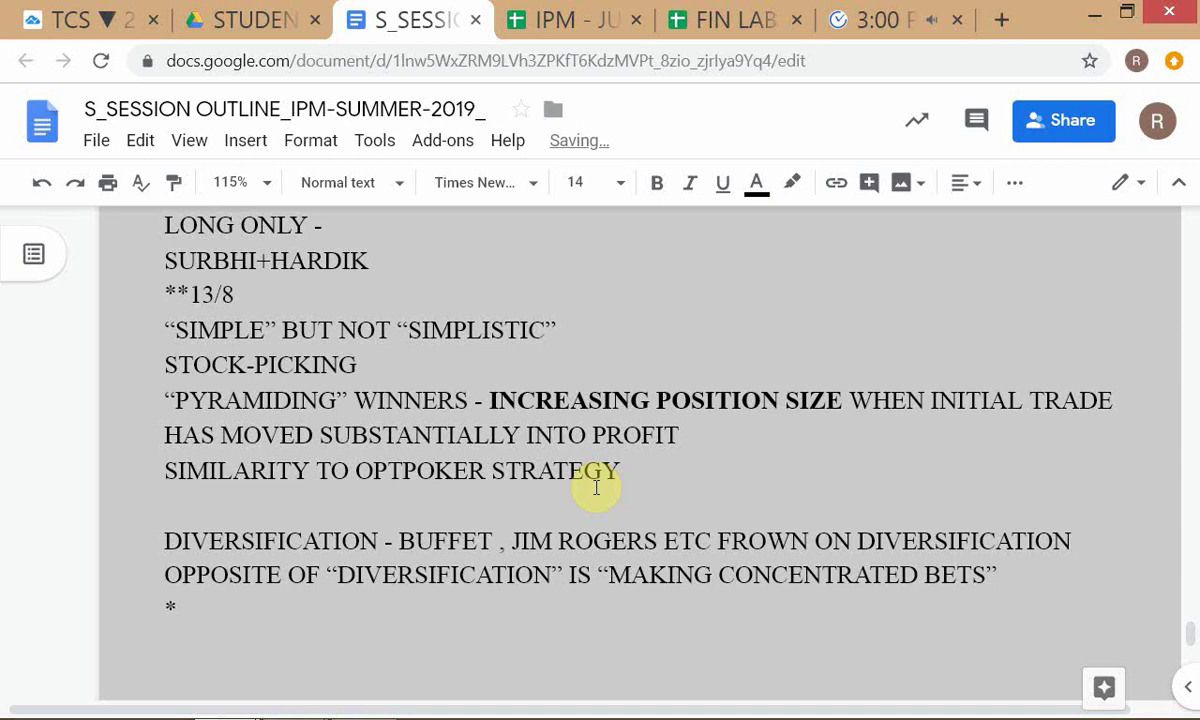
type("IMAL")
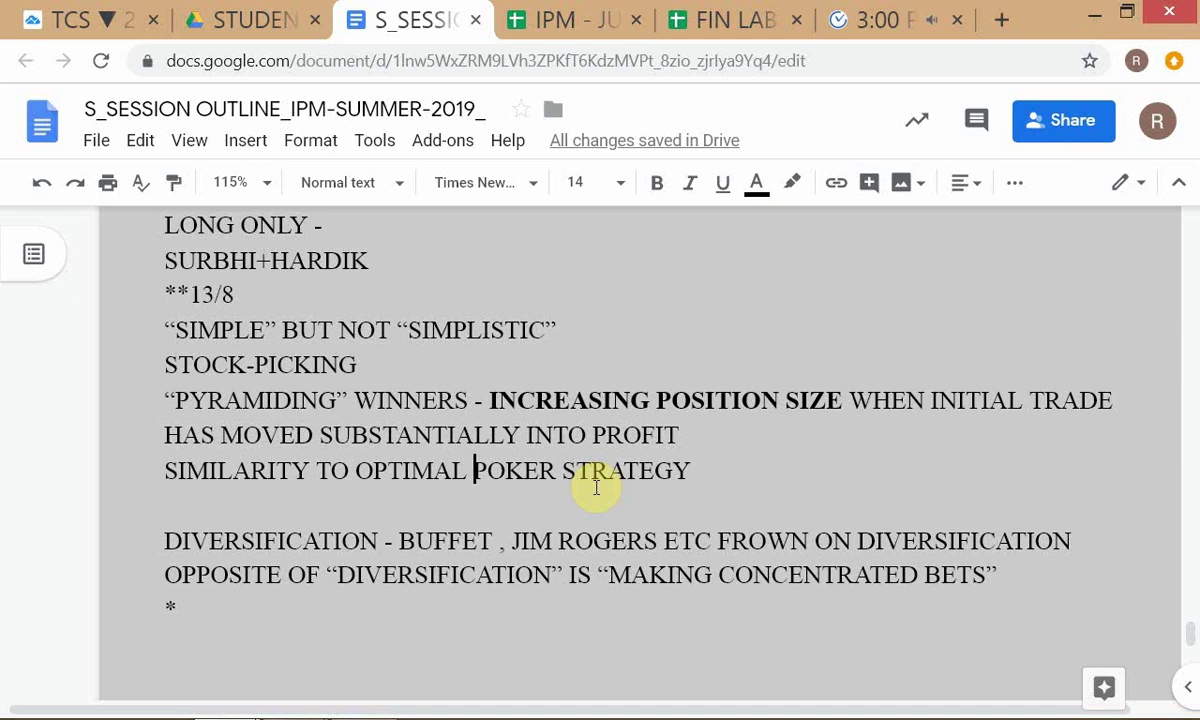
Add the line ED THORP - BEAT THE DEALER below the poker strategy line
left_click(716, 470)
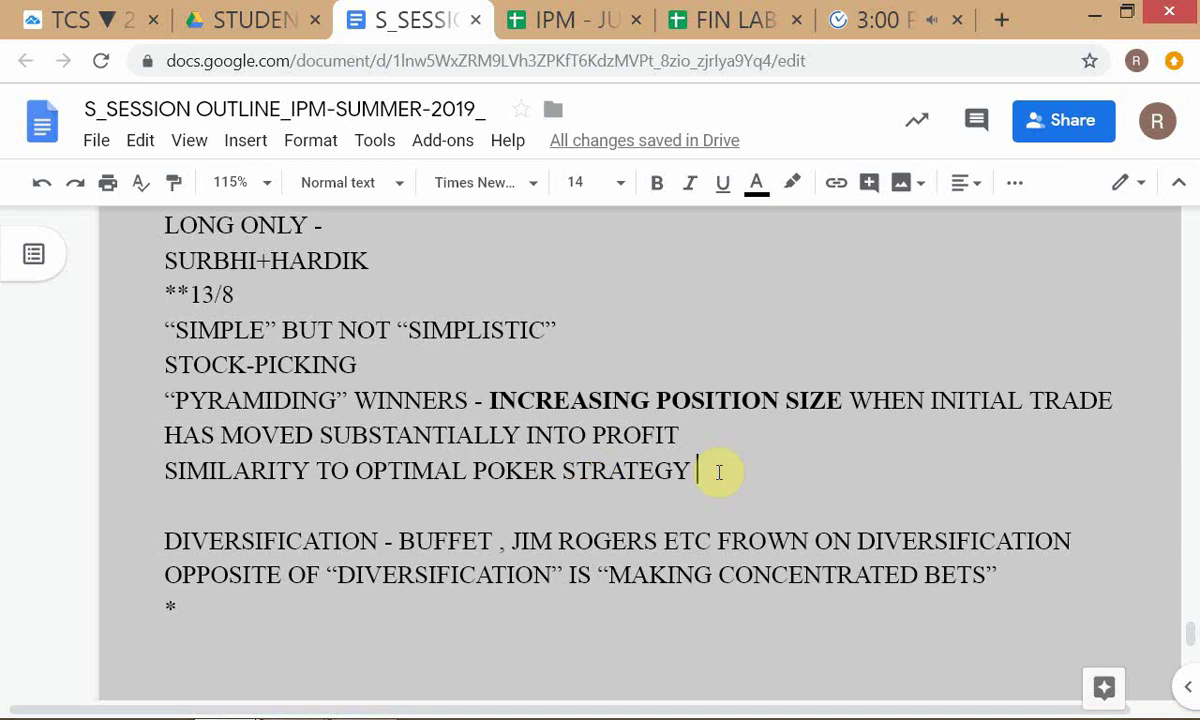
key("Return")
type("ED T")
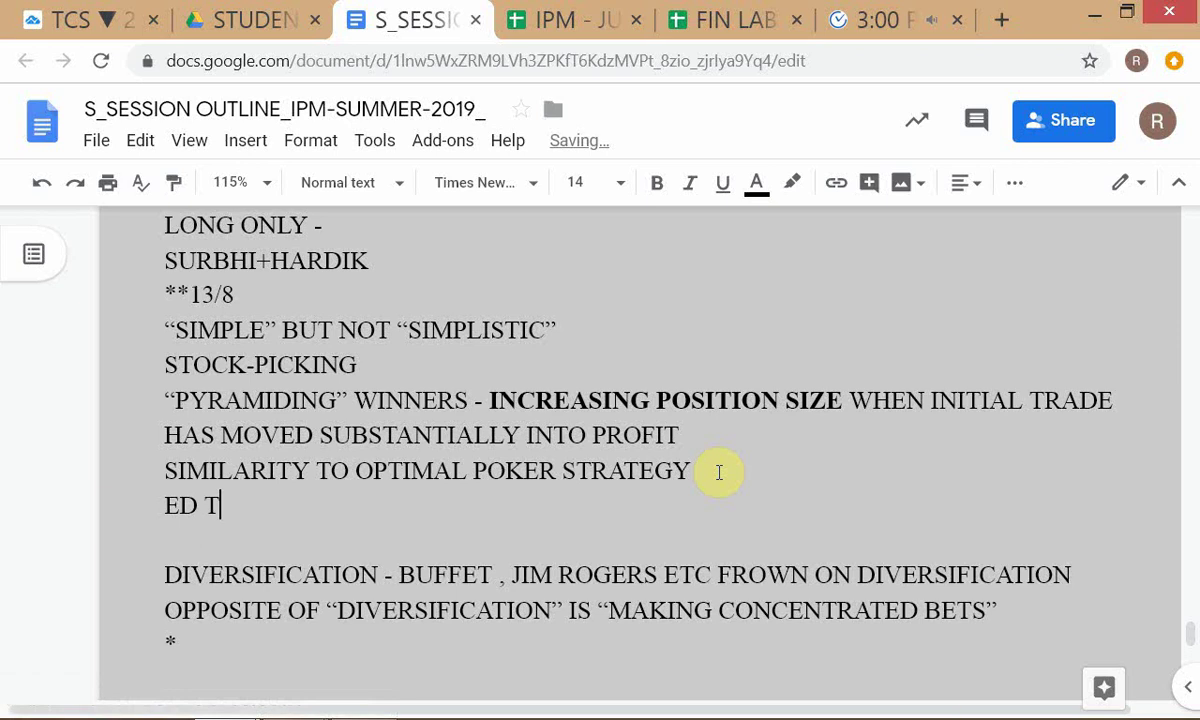
type("HORP -")
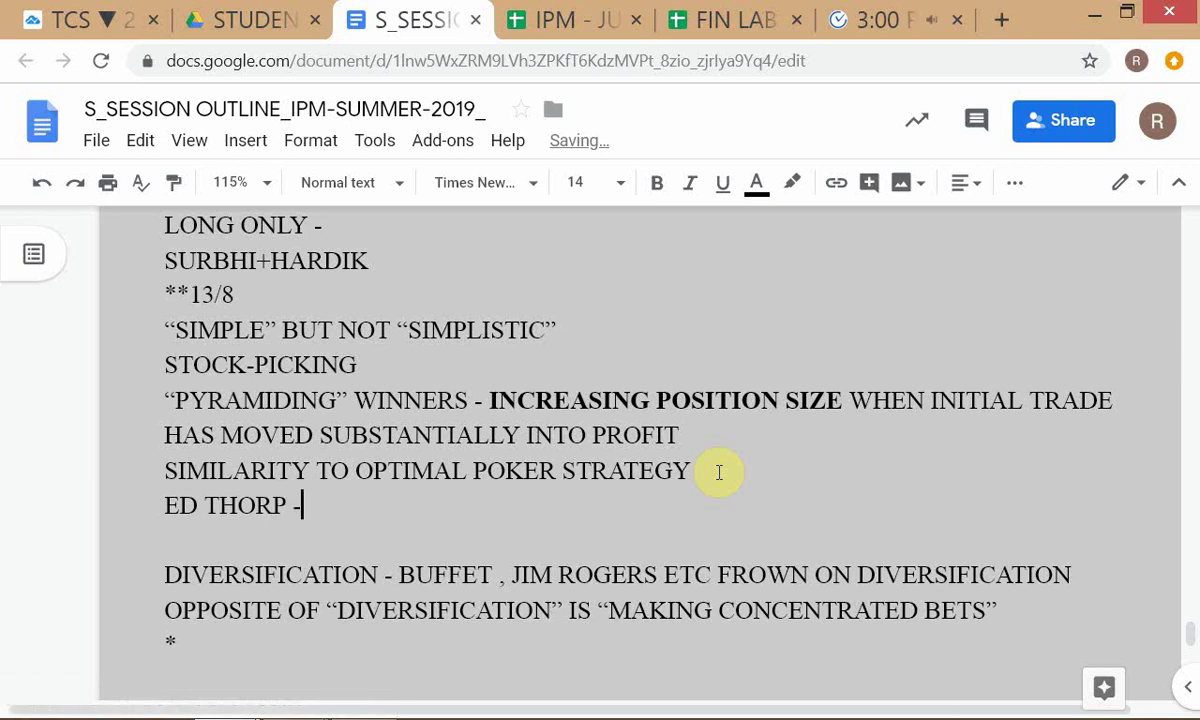
type(" BEAT THE ")
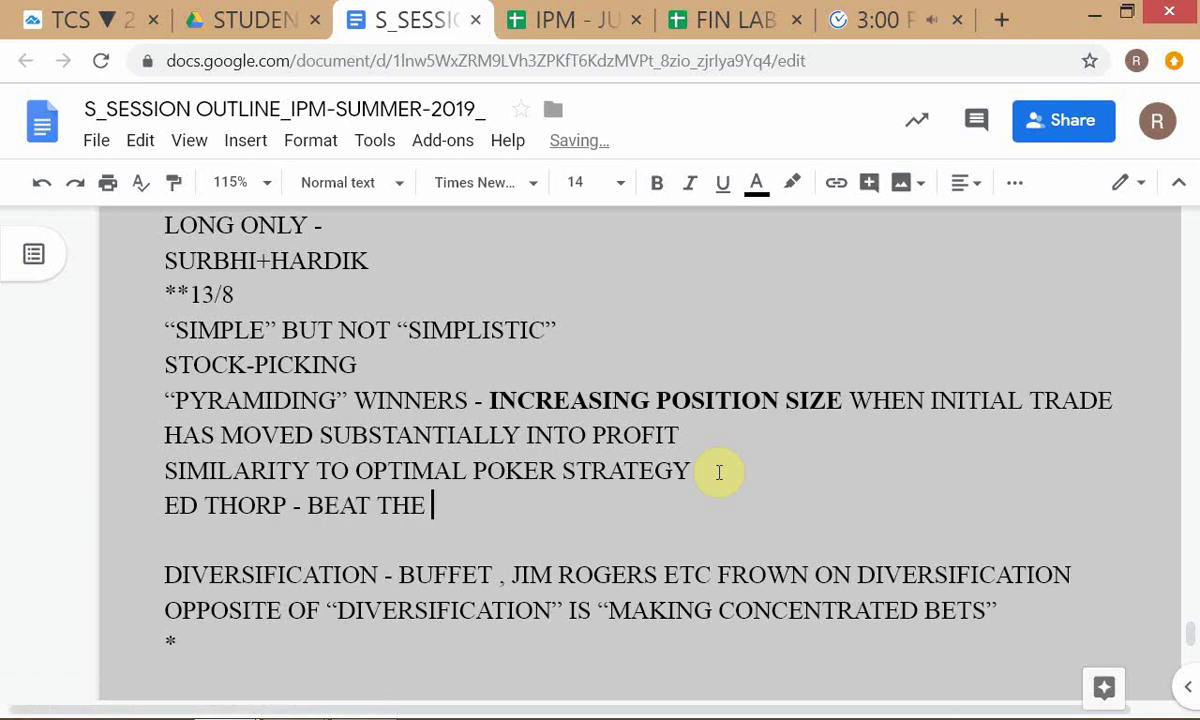
type("DELAE")
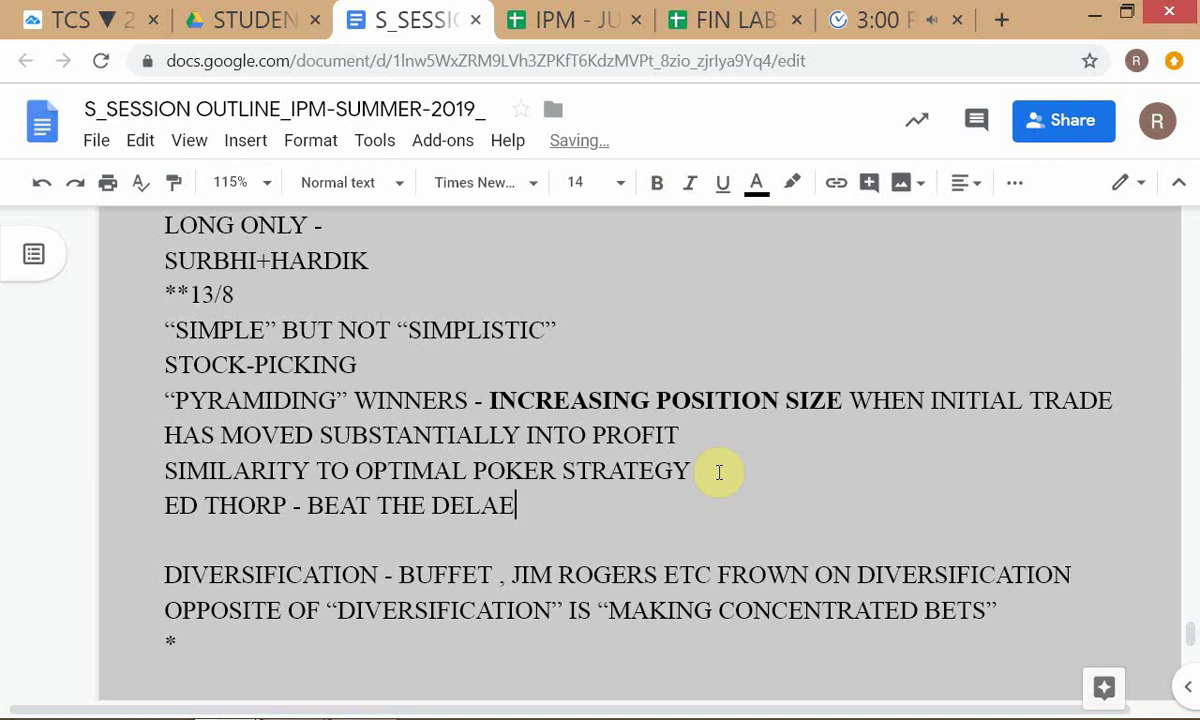
key("BackSpace")
key("BackSpace")
key("BackSpace")
type("ALER")
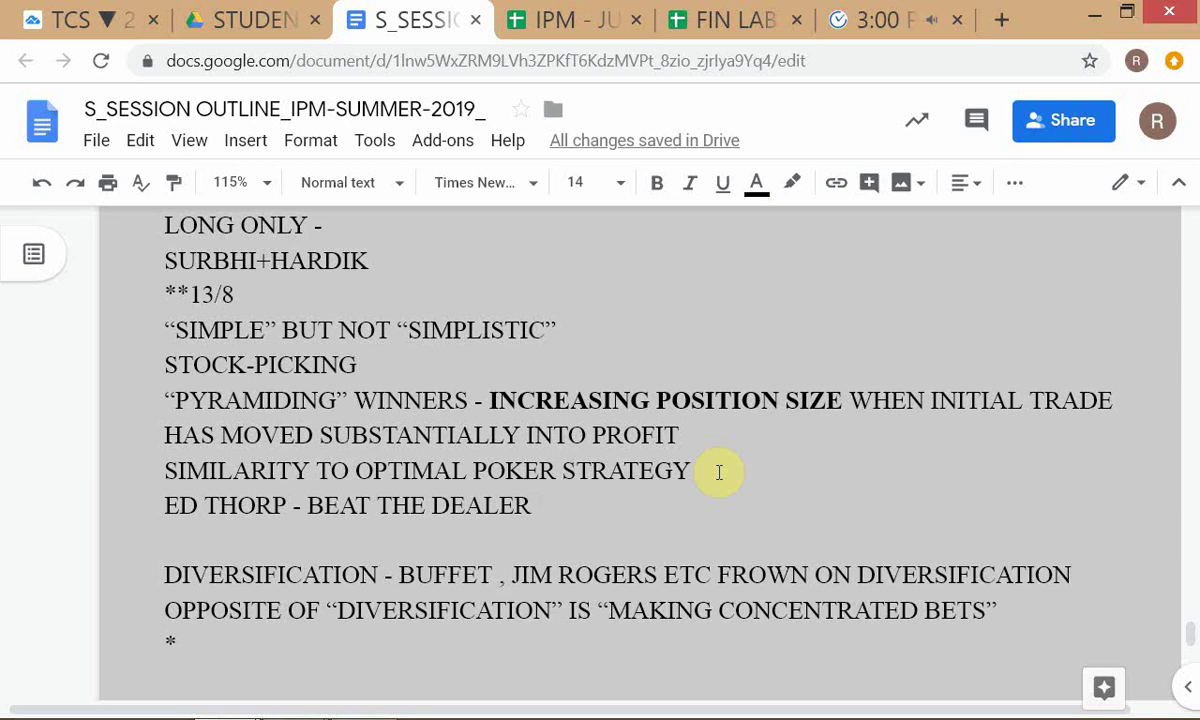
left_click(143, 515)
left_click(577, 492)
left_click(156, 467)
left_click(166, 428)
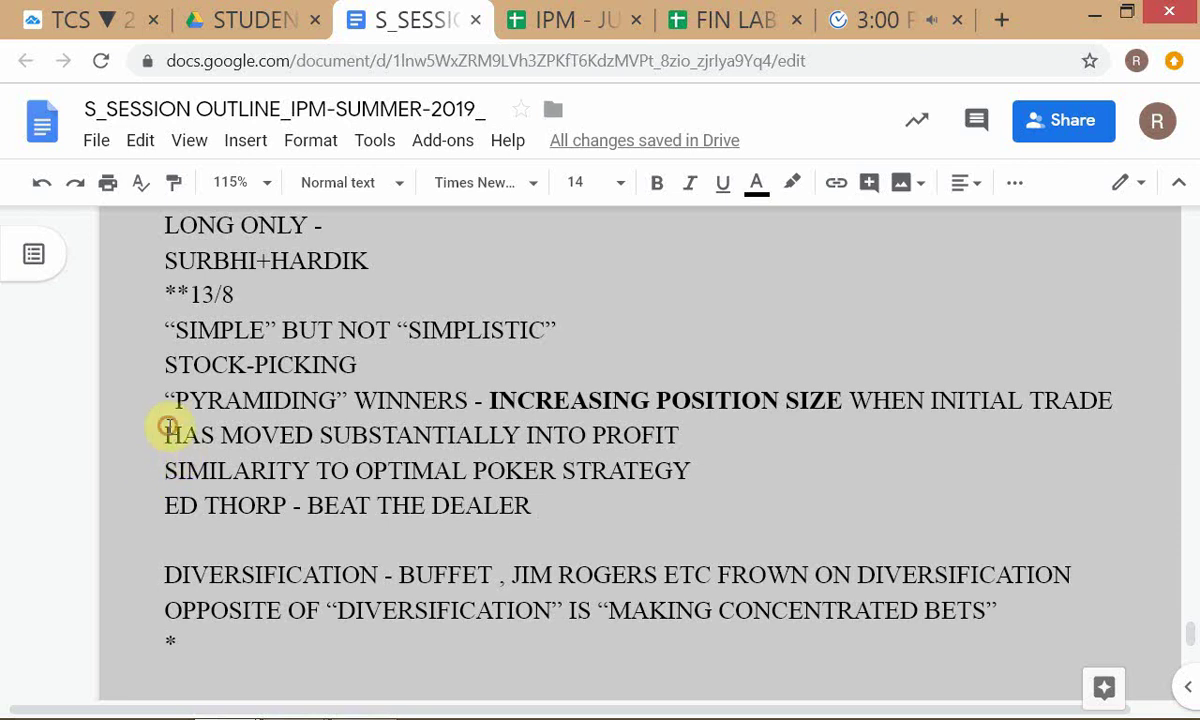
left_click(166, 367)
Switch to the TCS chart in TradingView and set its interval to 15 minutes
left_click(70, 22)
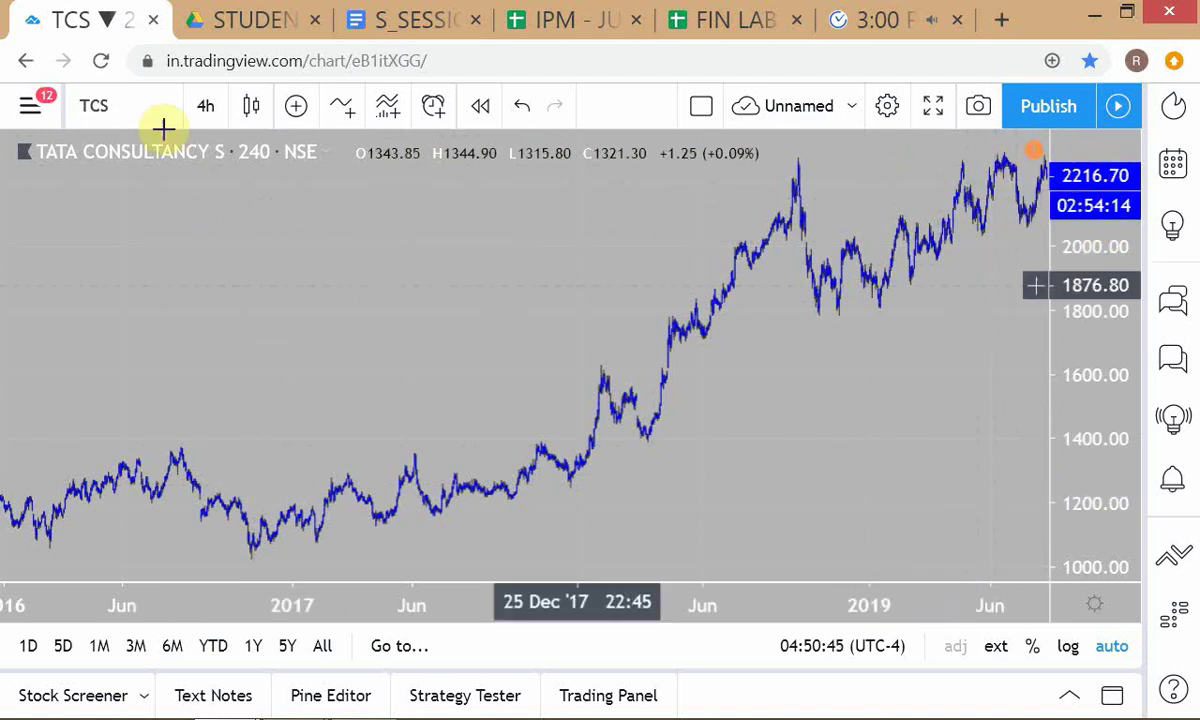
key("alt+Tab")
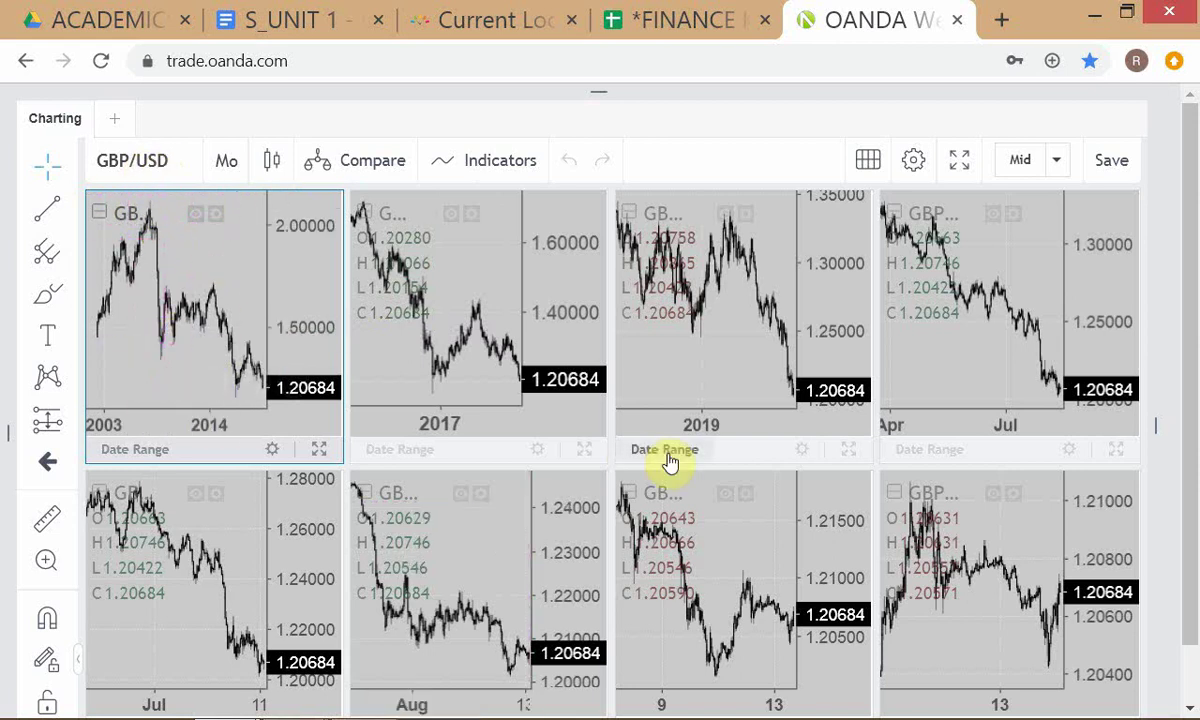
key("alt+Tab")
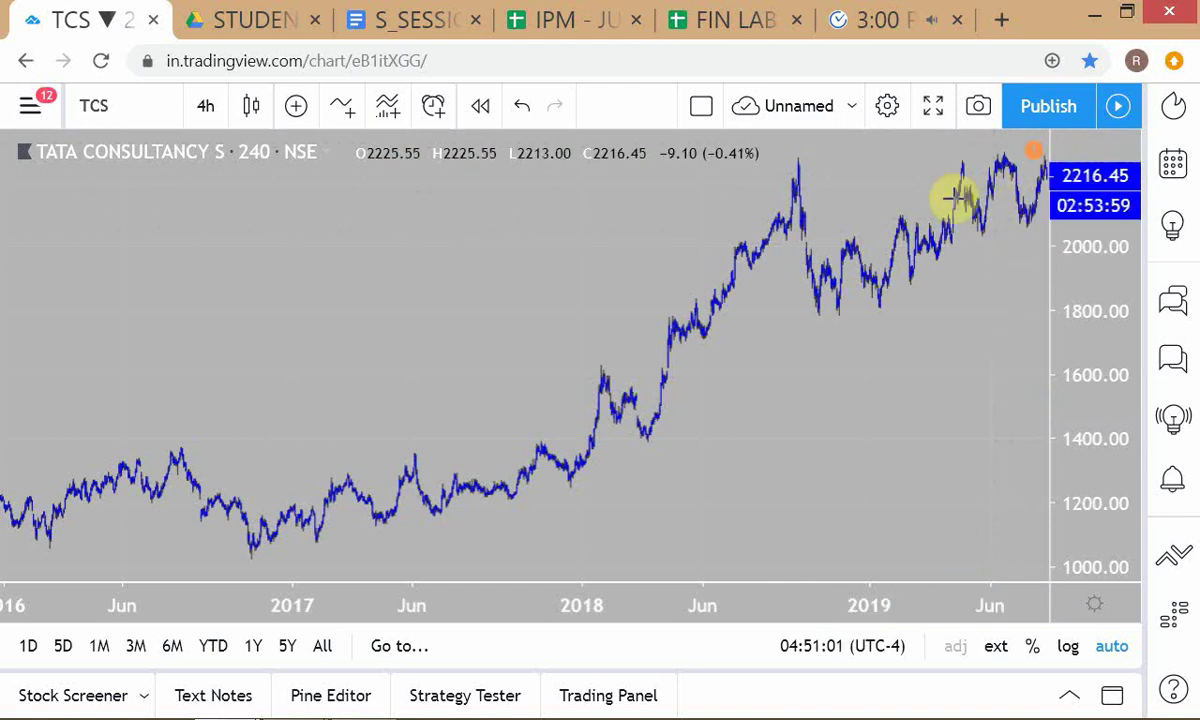
left_click(198, 114)
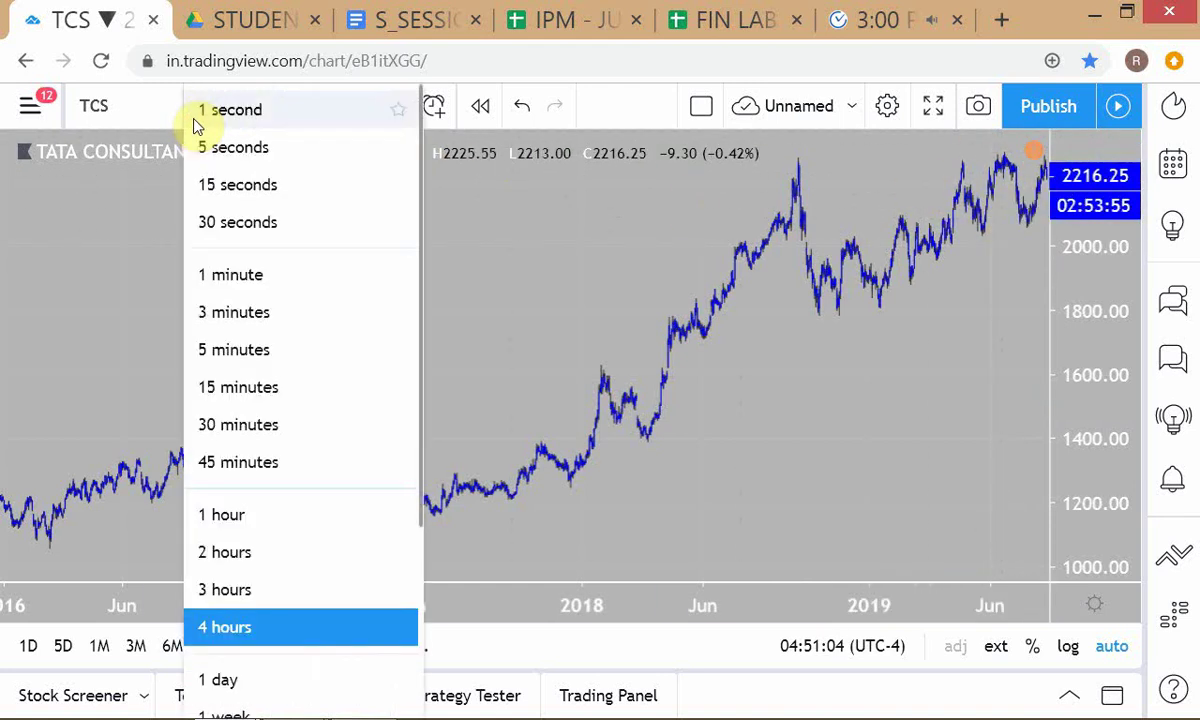
left_click(253, 397)
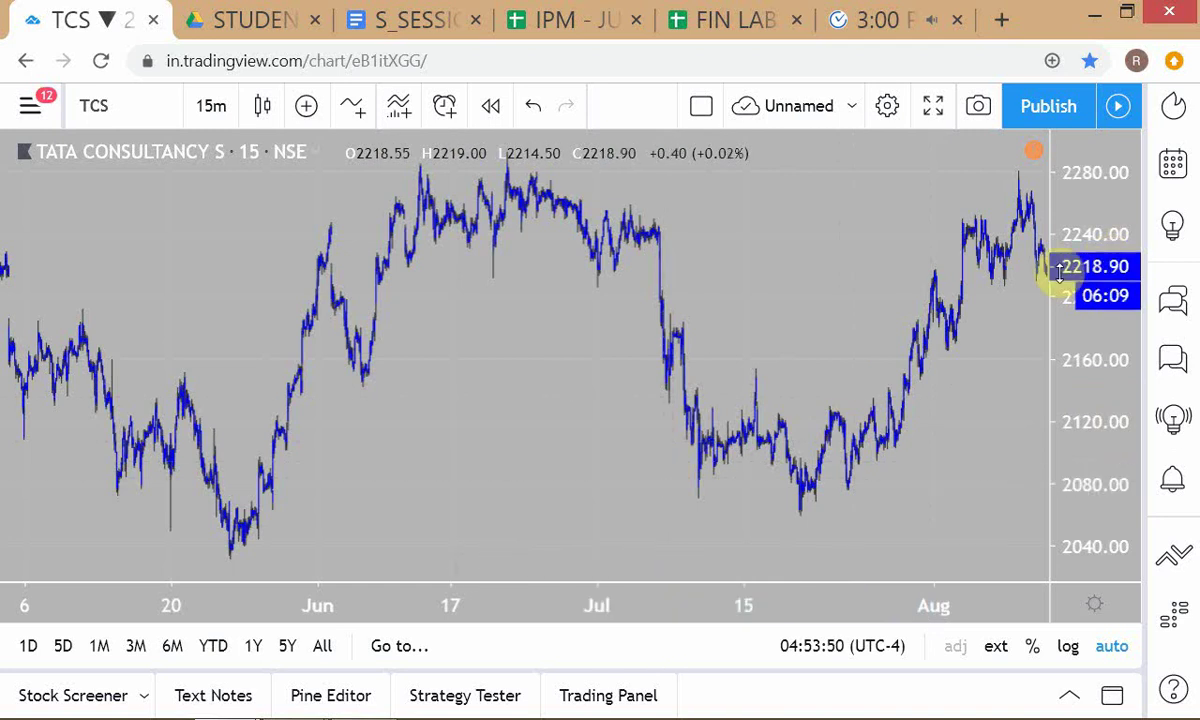
Return to the session outline in Google Docs and copy the full two-line “PYRAMIDING” WINNERS note
left_click(407, 16)
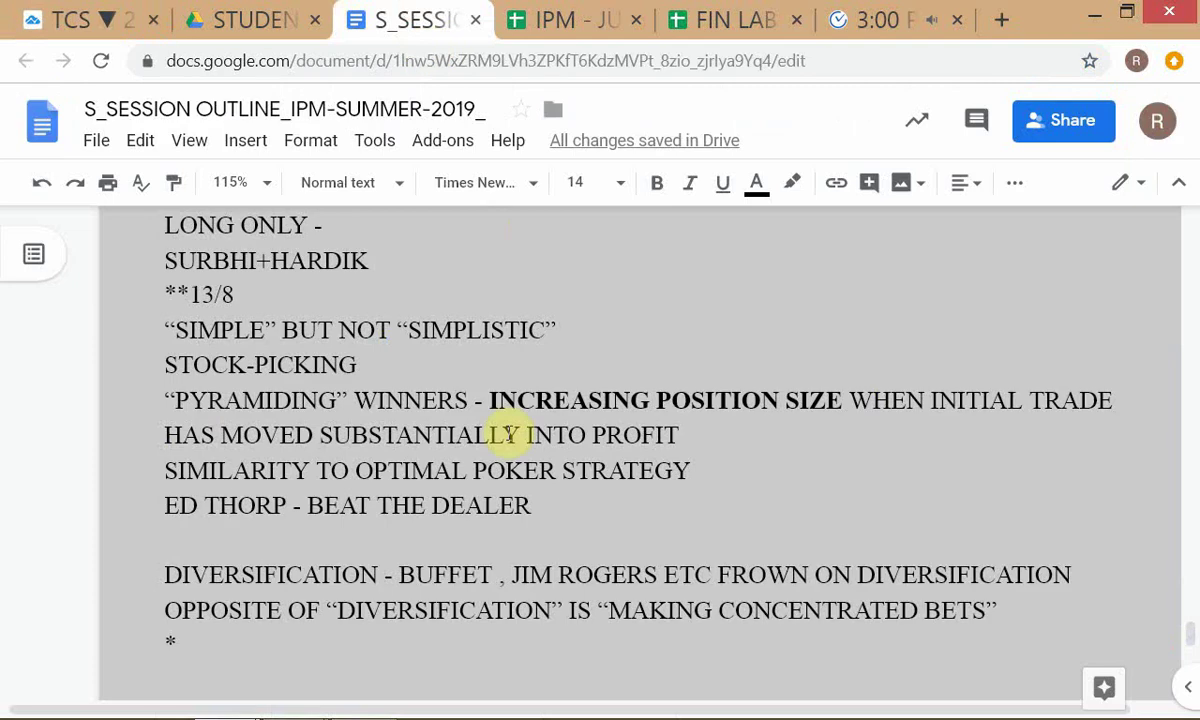
left_click(165, 370)
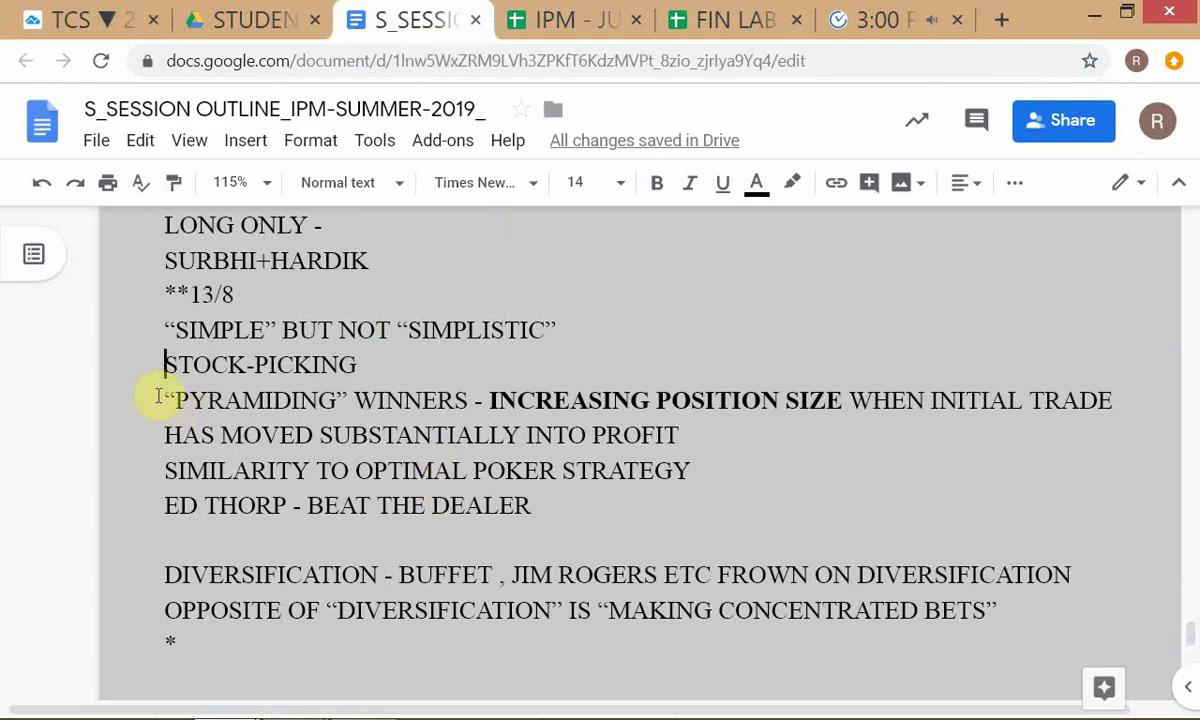
left_click(160, 398)
left_click(798, 432, "shift")
key("ctrl+c")
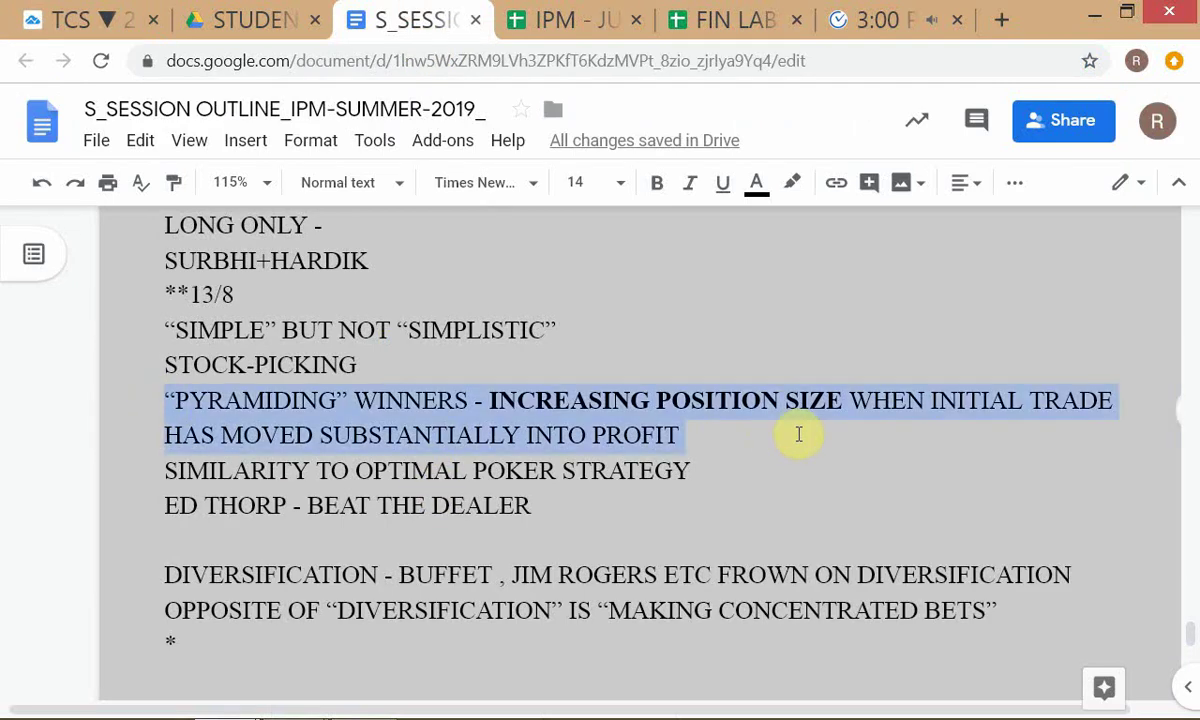
Enter == as a separator on the empty line between the ED THORP line and the DIVERSIFICATION note
key("Down")
key("Down")
key("Down")
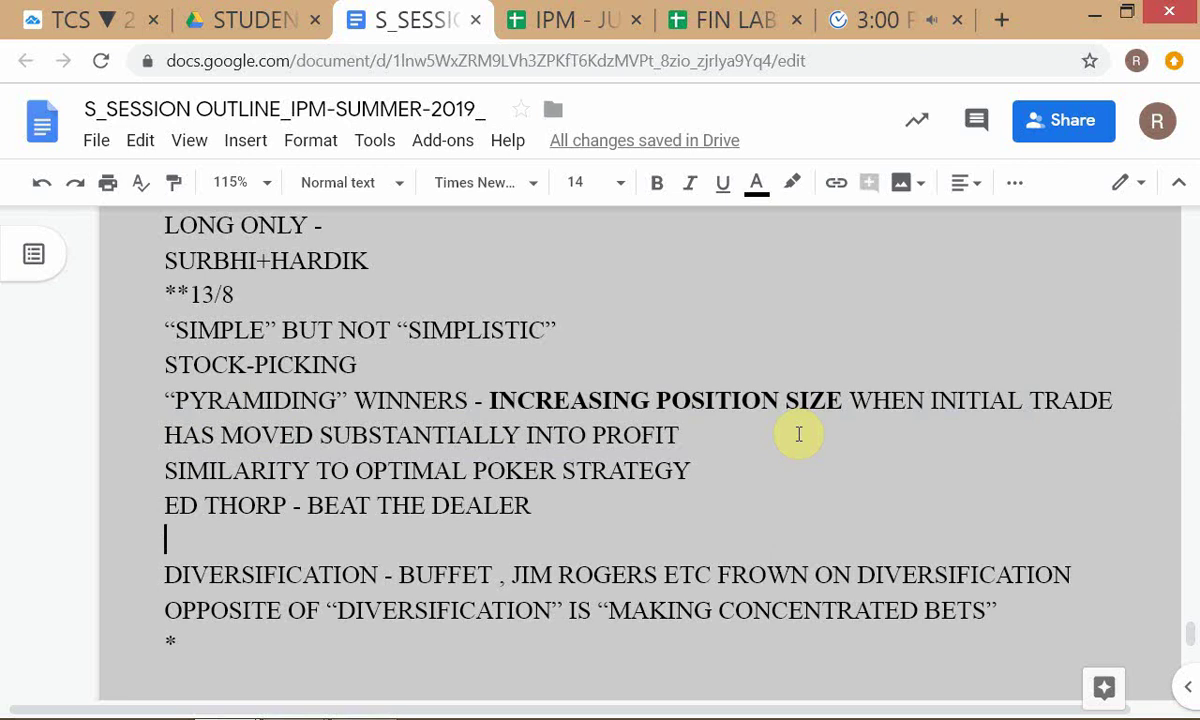
type("==")
key("Down")
key("Down")
key("Down")
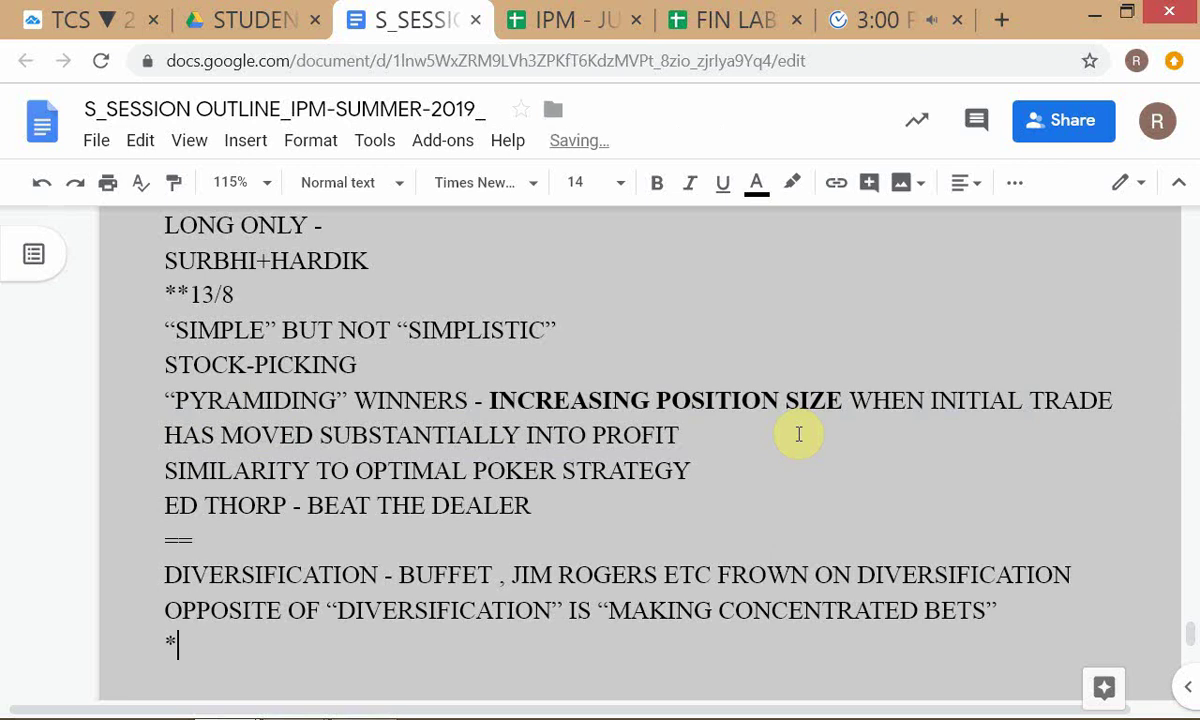
Insert eight blank lines between the “MAKING CONCENTRATED BETS” line and the closing asterisk
key("Left")
key("Return")
key("Return")
key("Return")
key("Return")
key("Return")
key("Return")
key("Return")
key("Return")
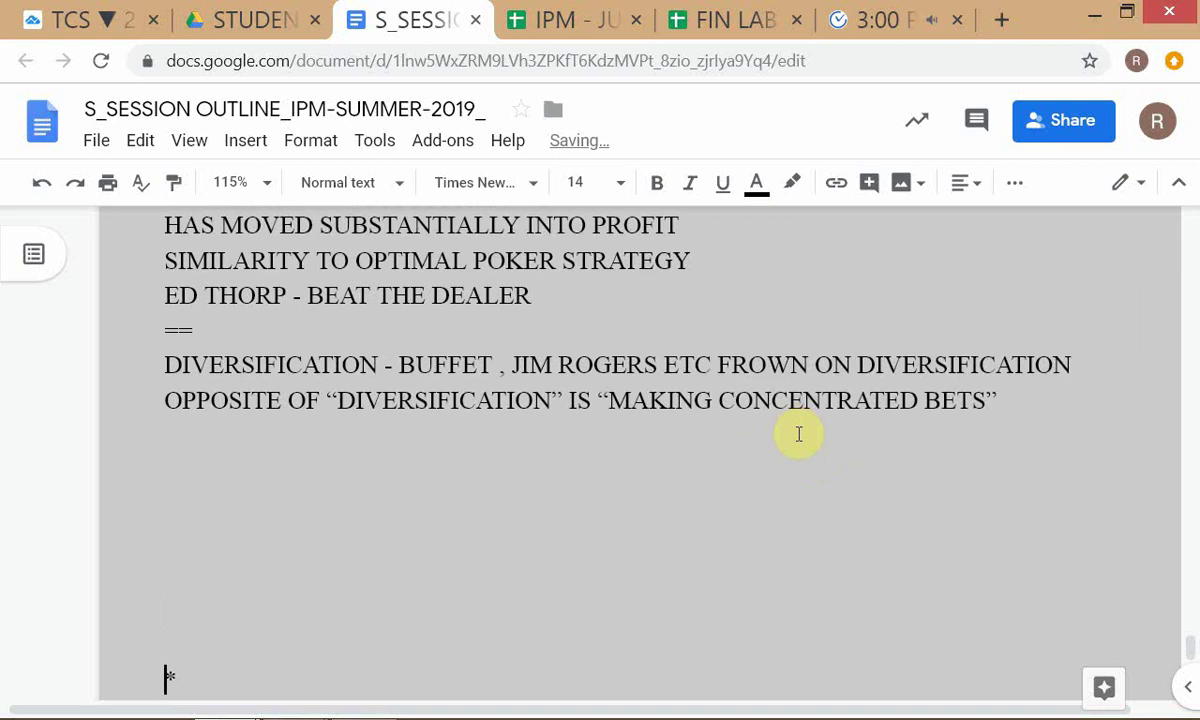
Paste the copied “PYRAMIDING” WINNERS note below the “MAKING CONCENTRATED BETS” line, leaving one blank line between them
key("Up")
key("Up")
key("Up")
key("Up")
key("Up")
key("Up")
key("Up")
key("Up")
key("Up")
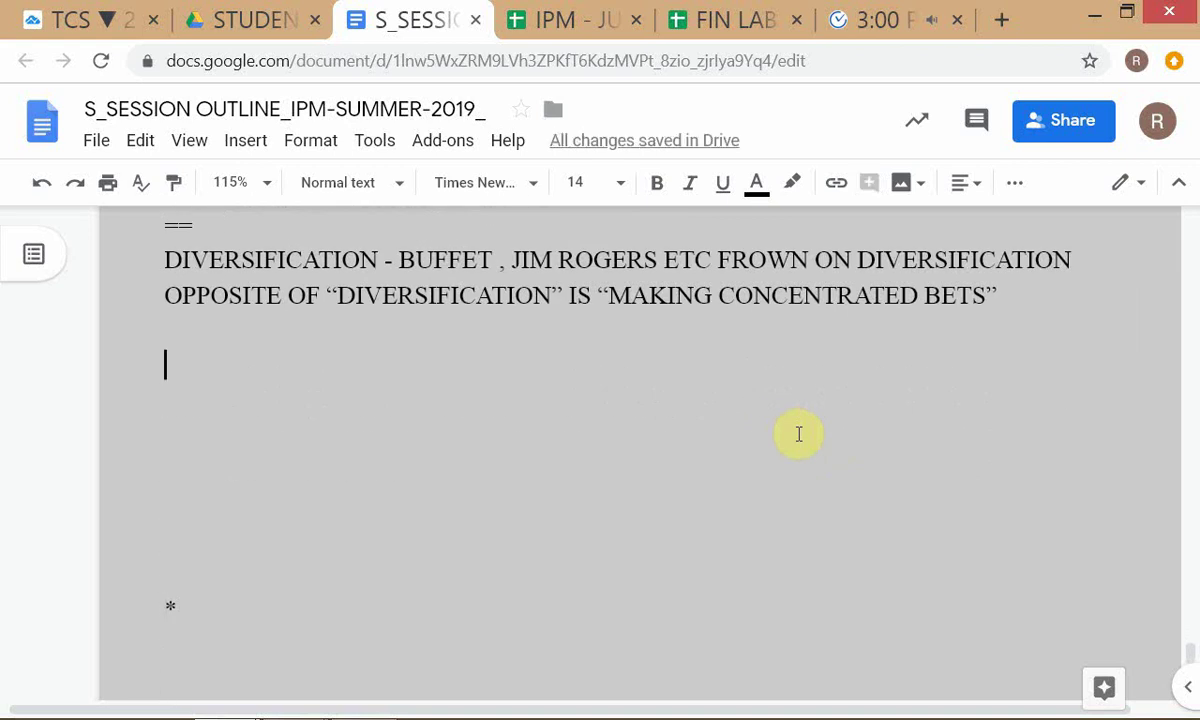
key("Return")
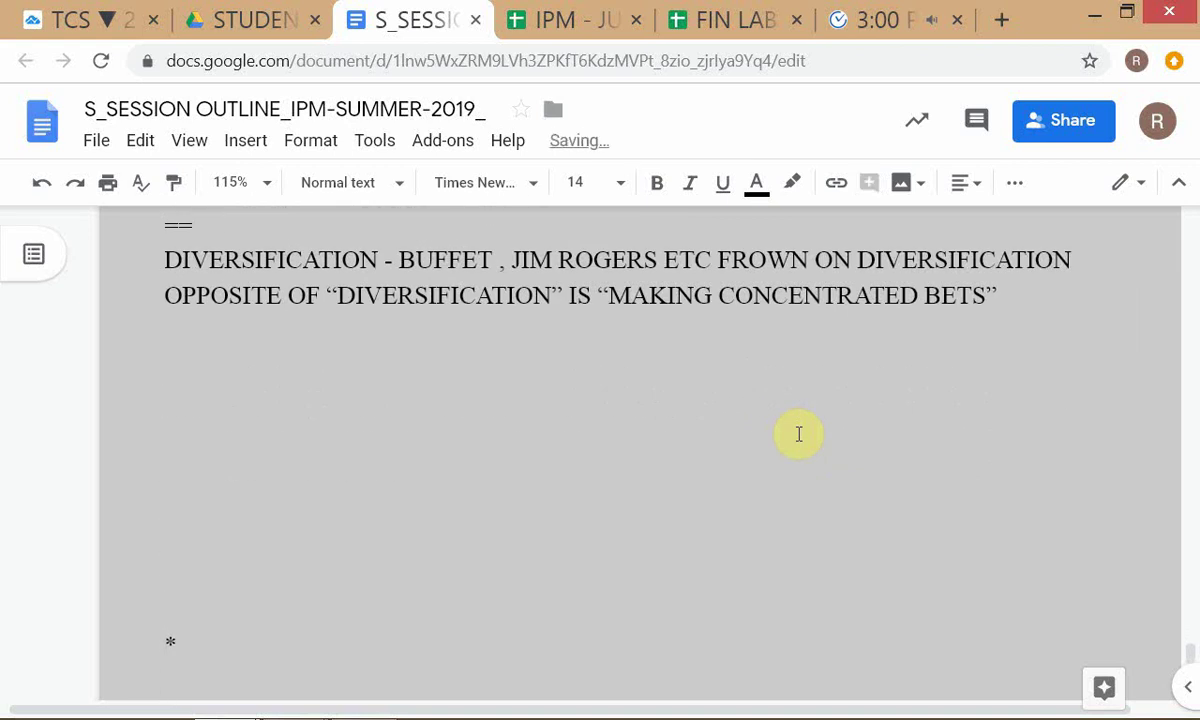
key("ctrl+v")
key("Return")
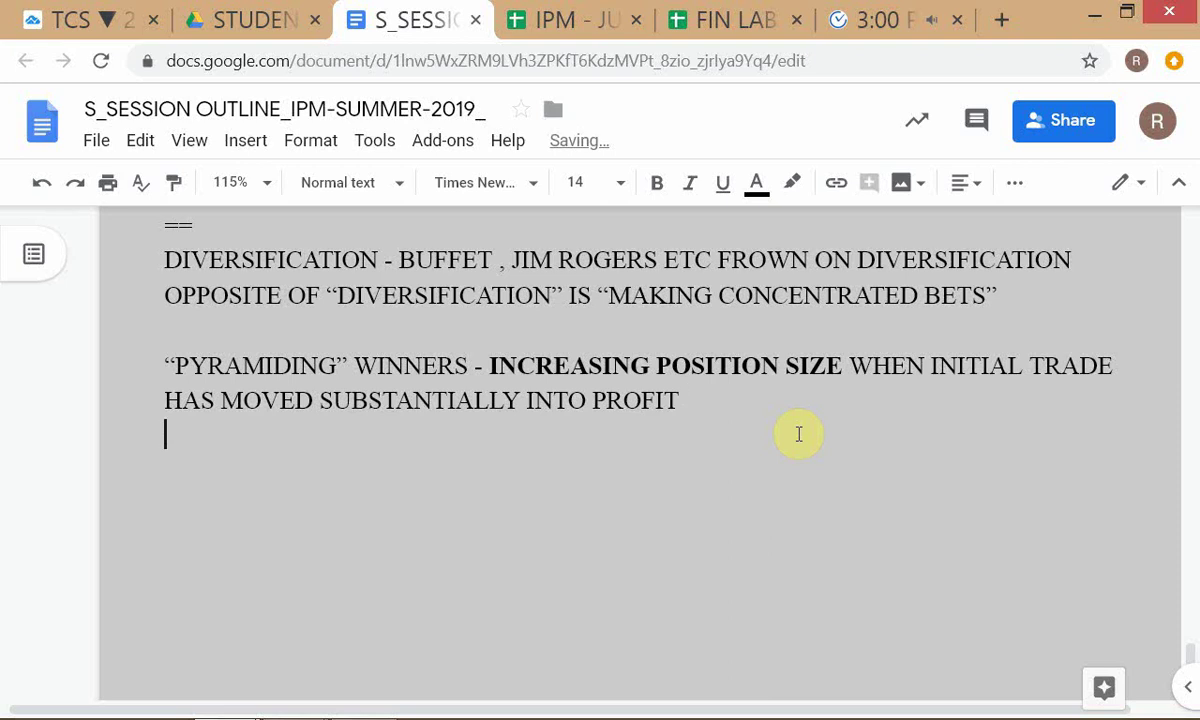
Begin an example line under the pasted note reading EG TCS - WANNA BUY MORE FOR S/T SYSTEM -
type("EG TCS")
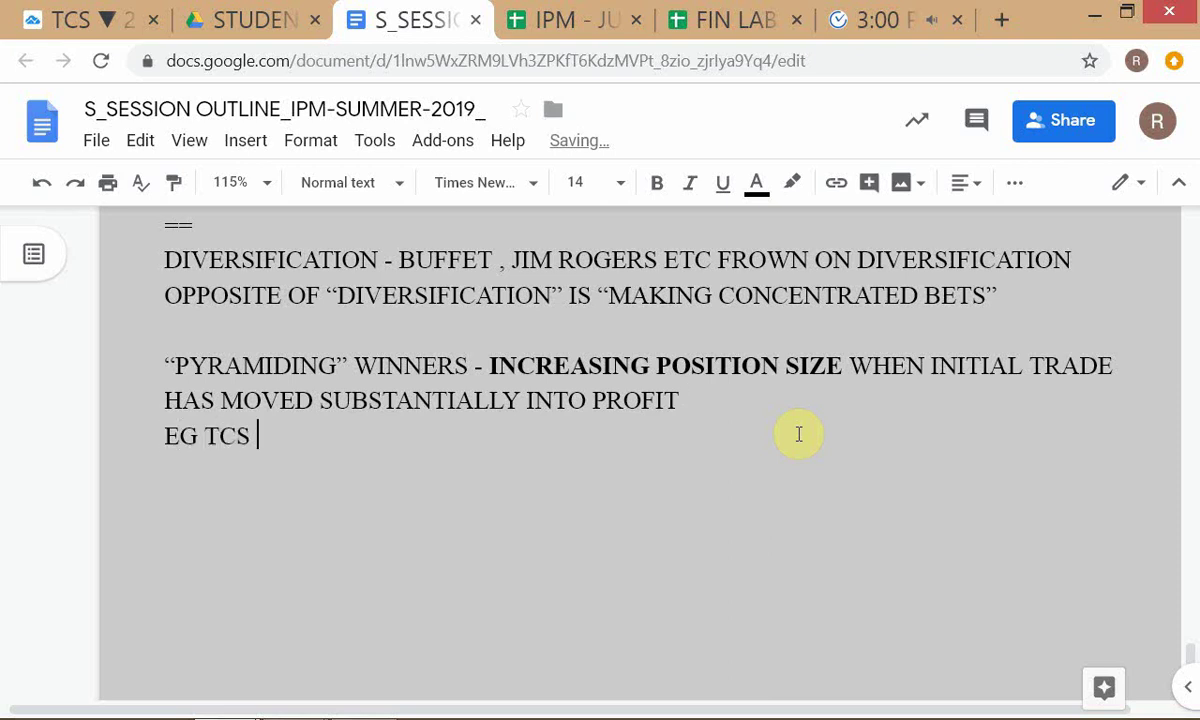
key("BackSpace")
type("- WANNA B")
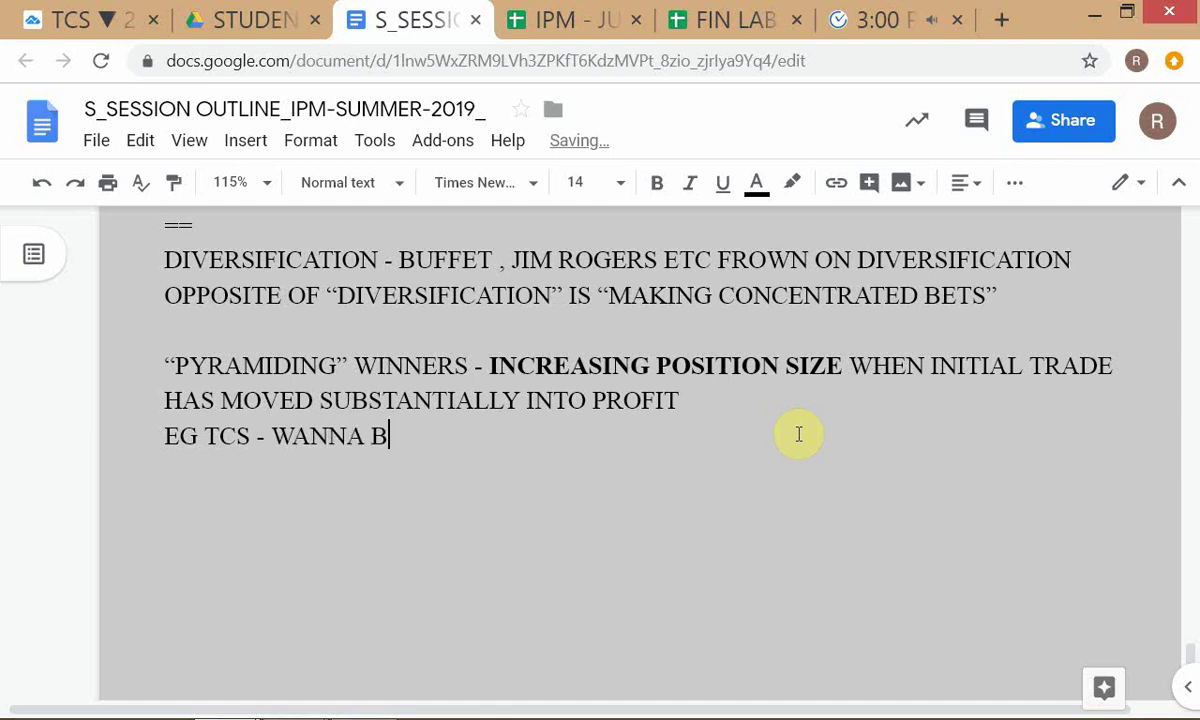
type("UY MORE ")
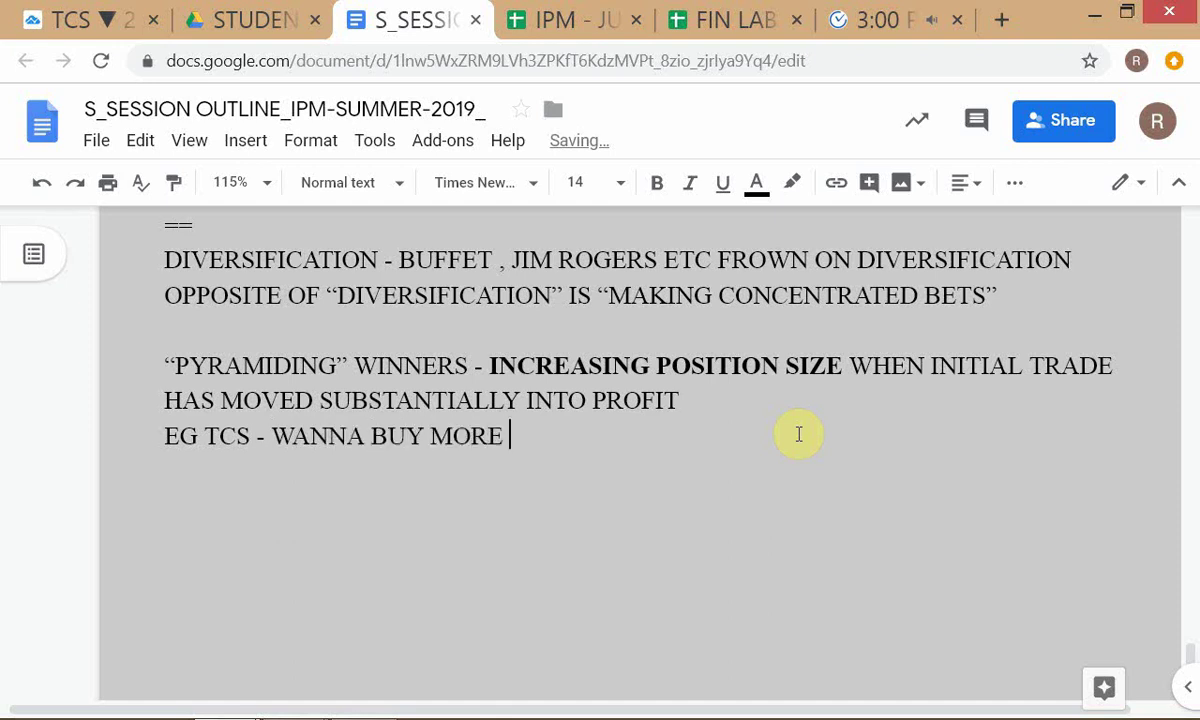
type("FOR SH")
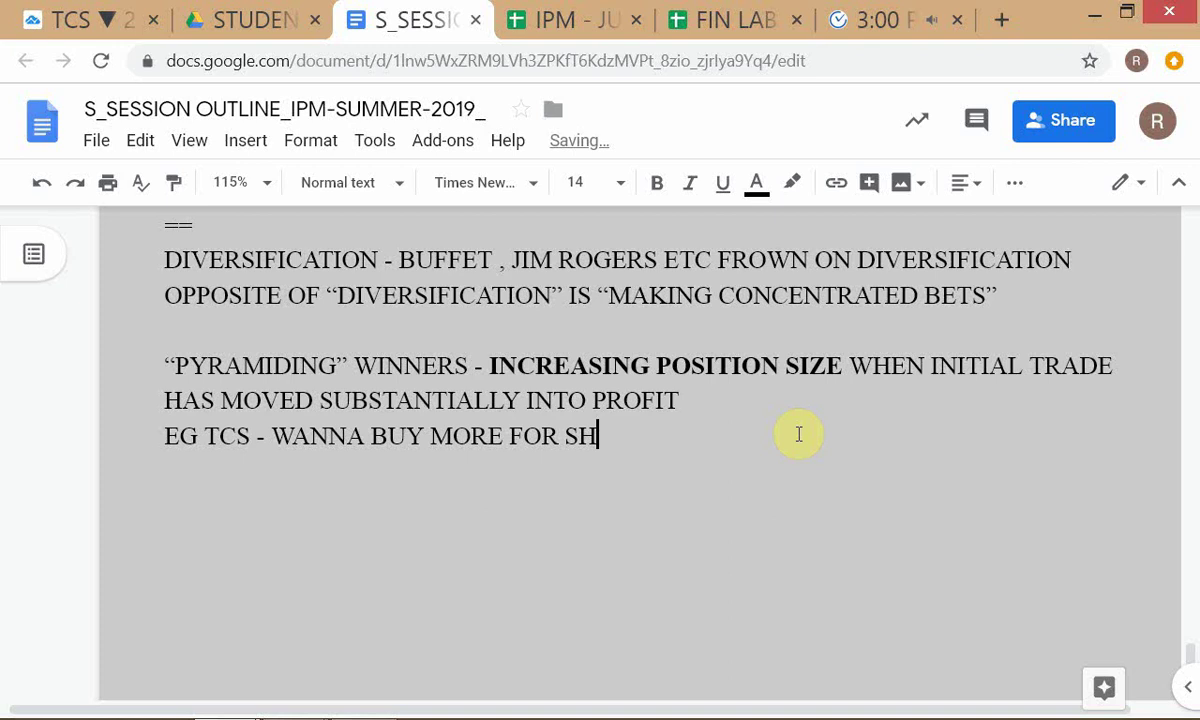
key("BackSpace")
type("/T SYST")
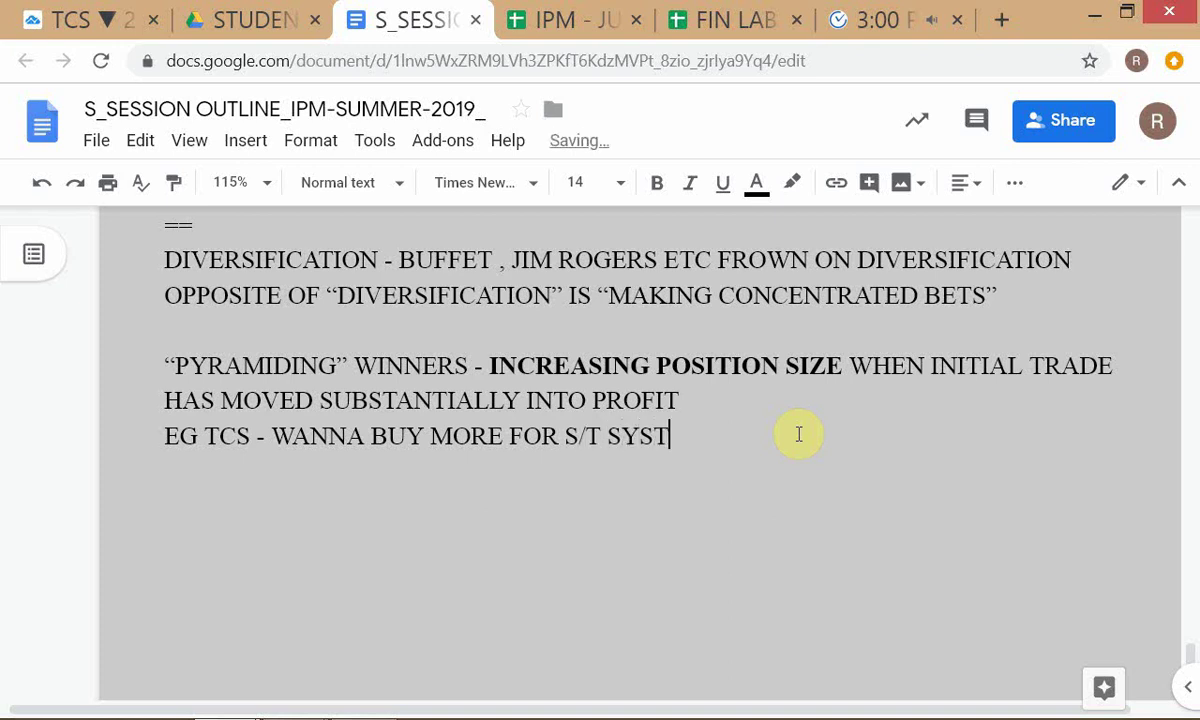
type("EM")
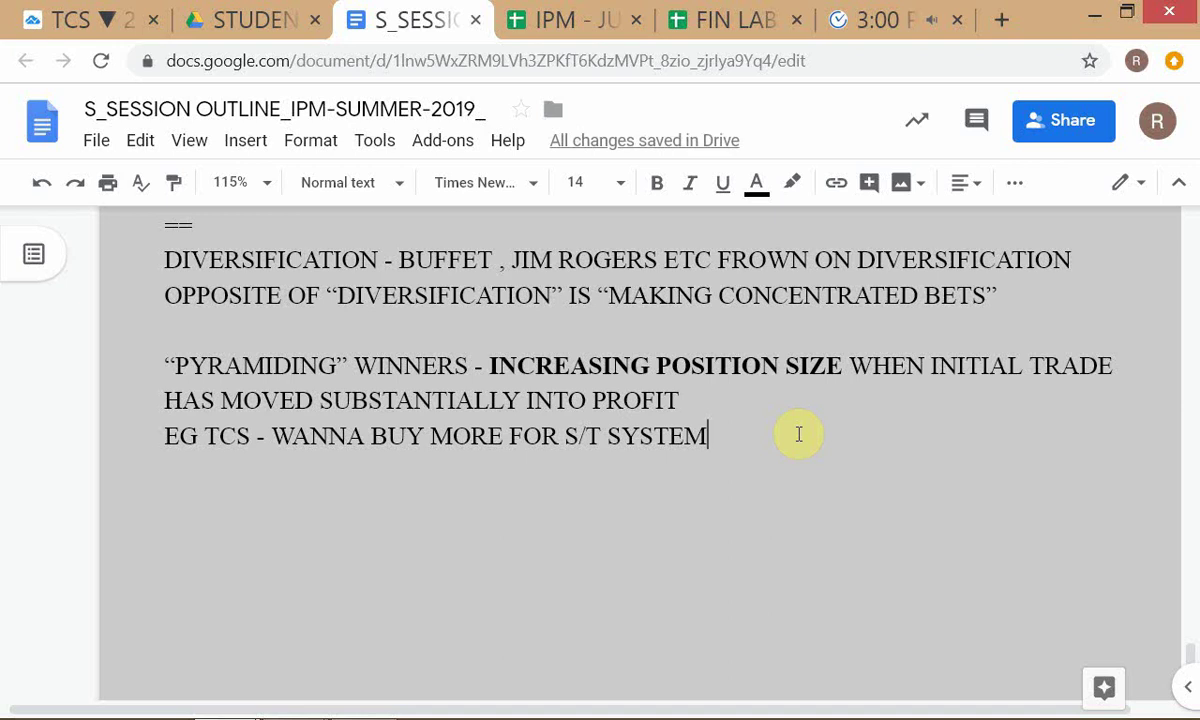
type(" - ")
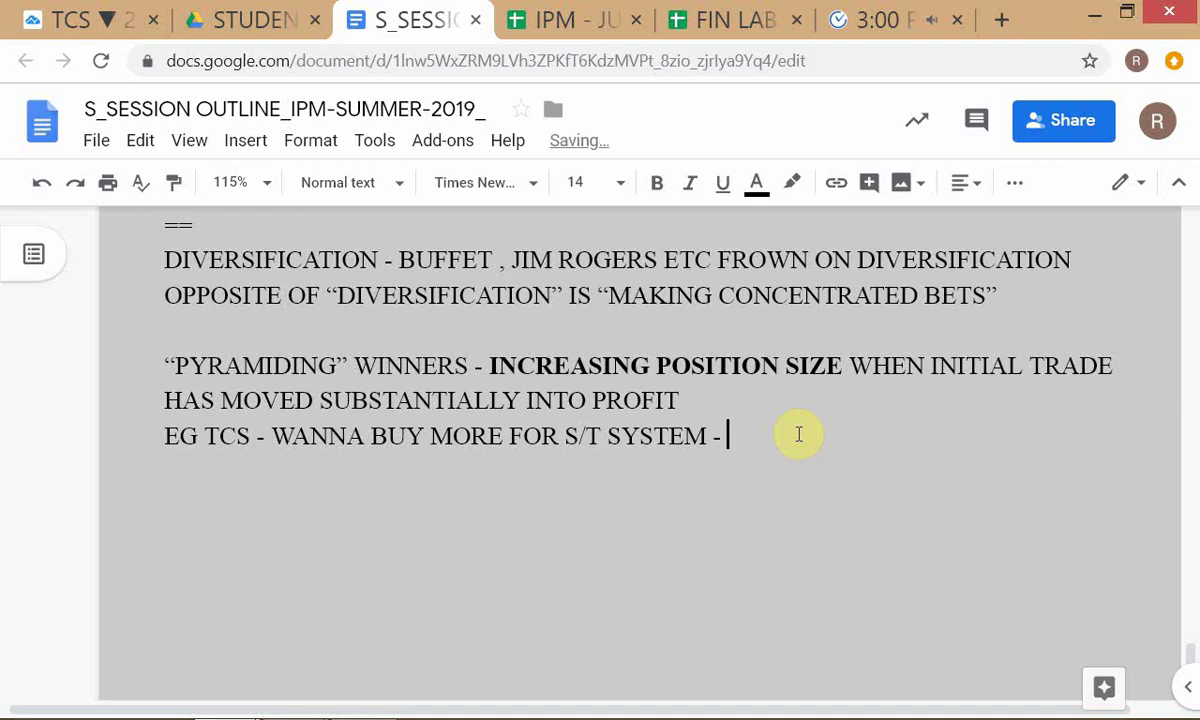
Complete the TCS example line with USING SAME S/L AS FOR EARLIER S/T LOT
type("USING SAME ")
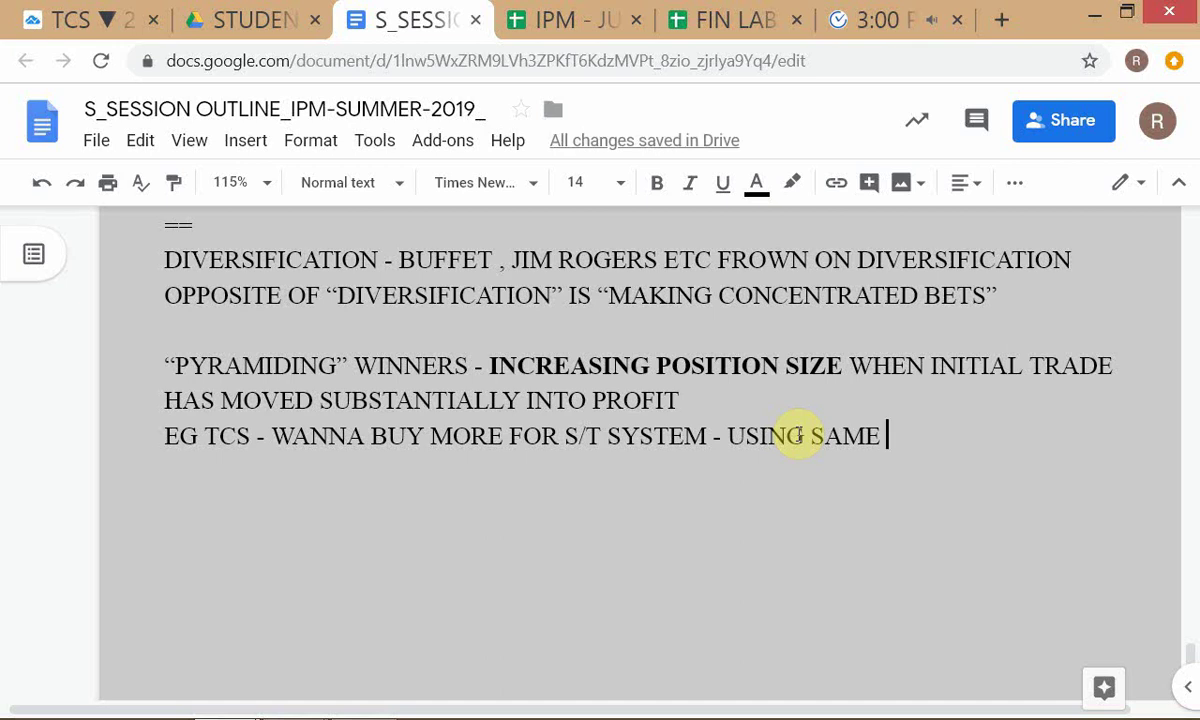
type("S/L")
type("AS")
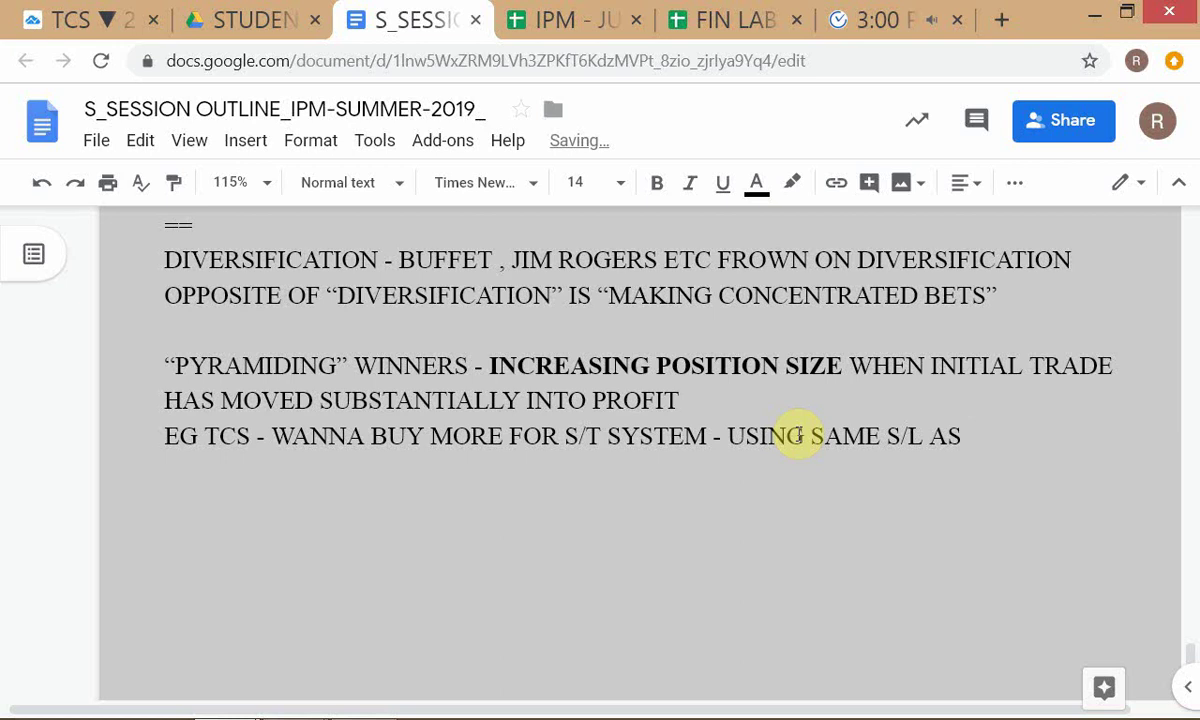
type(" FOR ")
type("EAR")
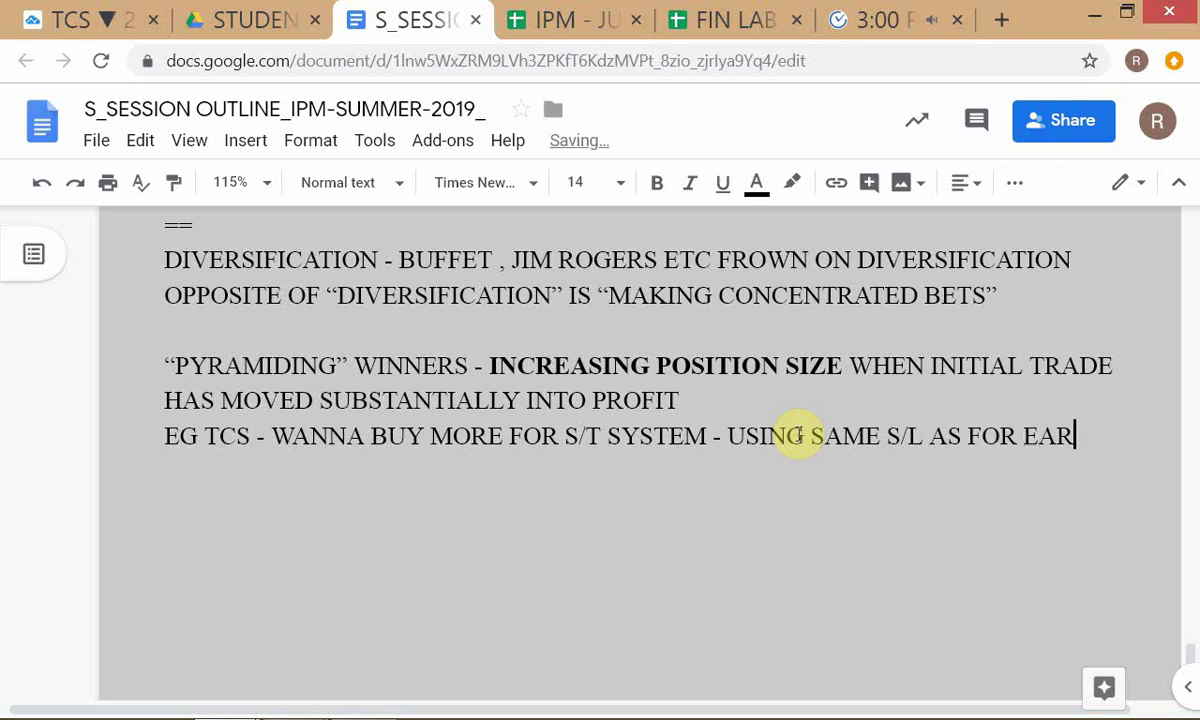
type("LIER S/")
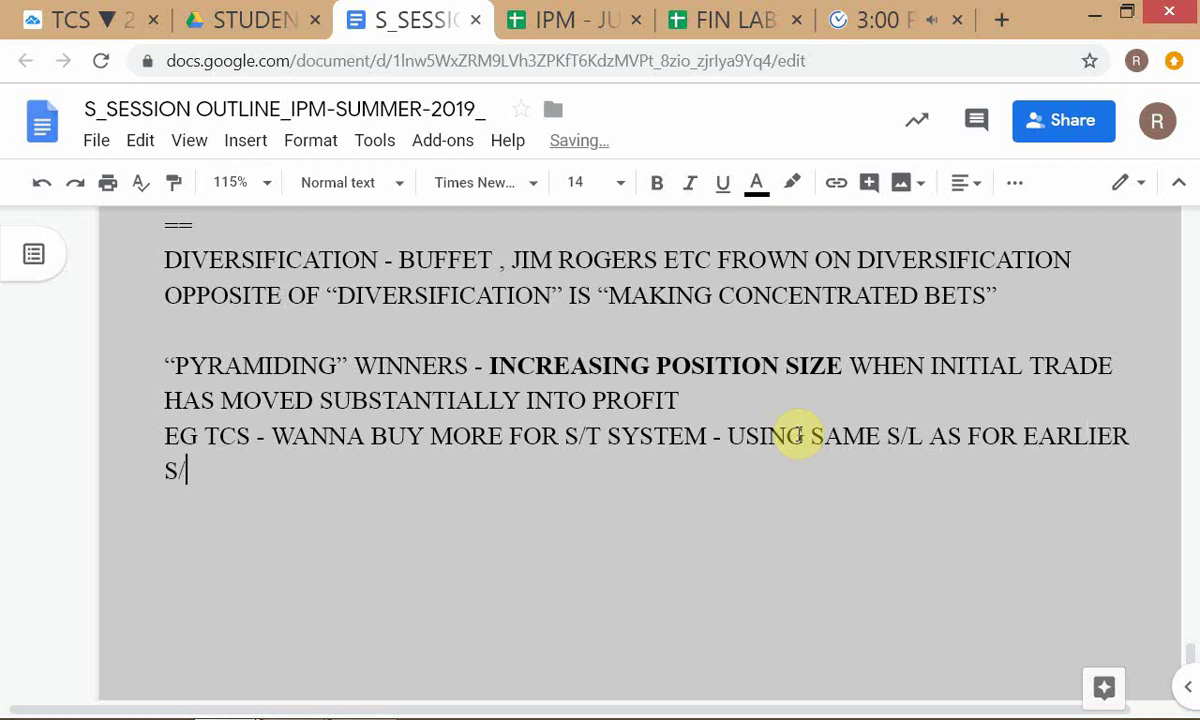
type("T LOT")
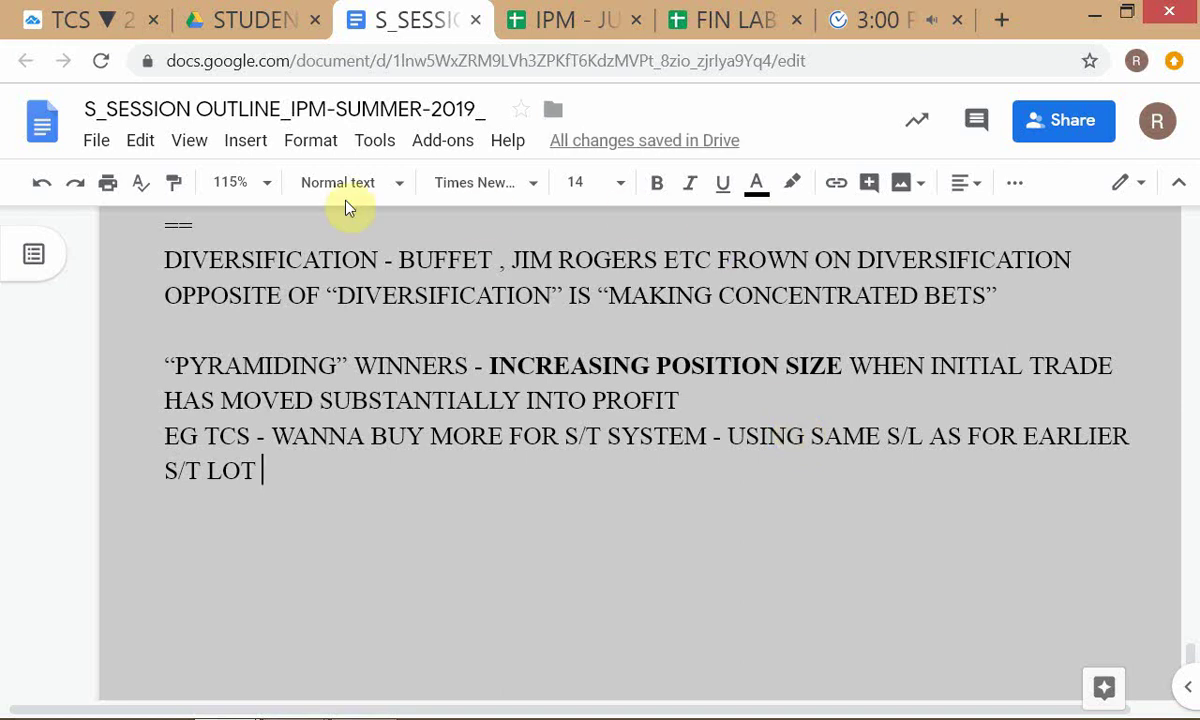
Compare the TCS chart in TradingView with the Interactive Brokers daily candles chart over a longer history
left_click(66, 20)
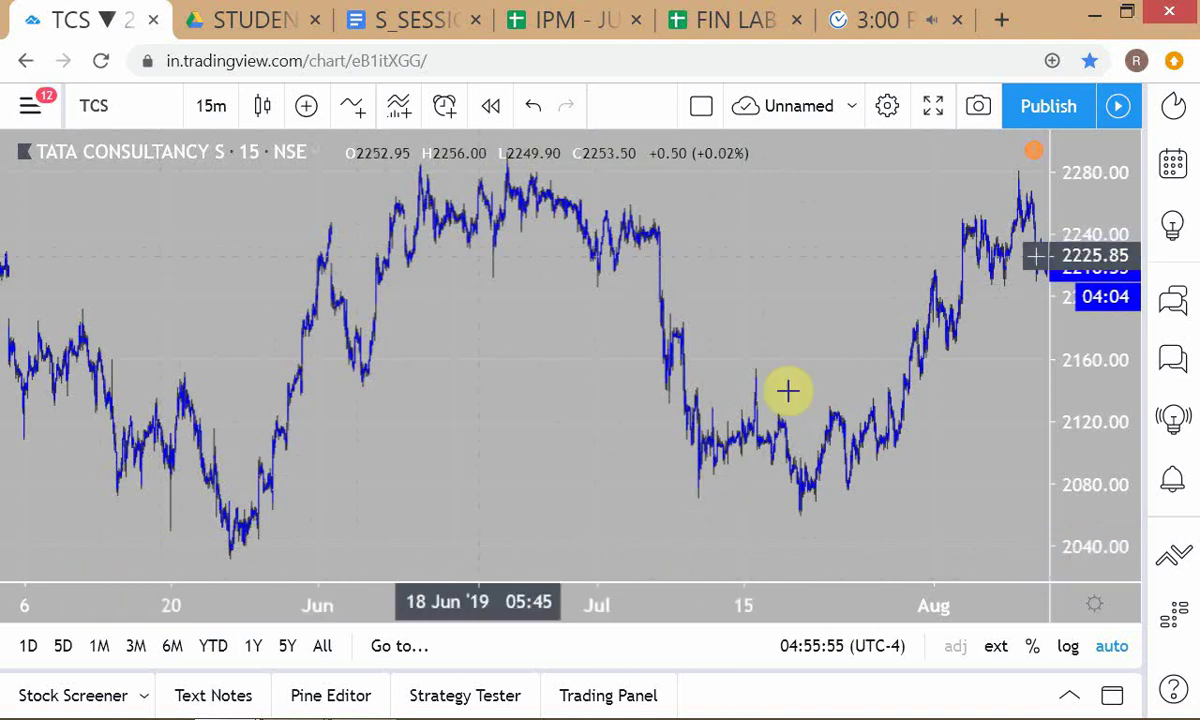
key("alt+Tab")
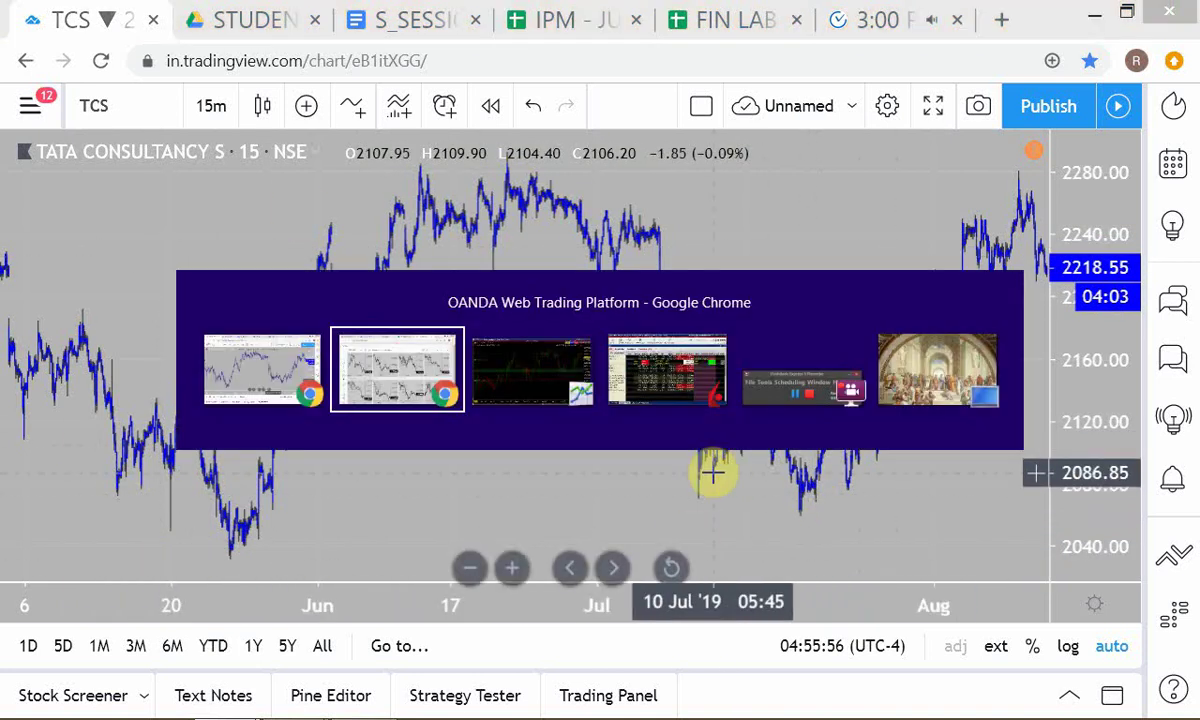
key("alt+Tab")
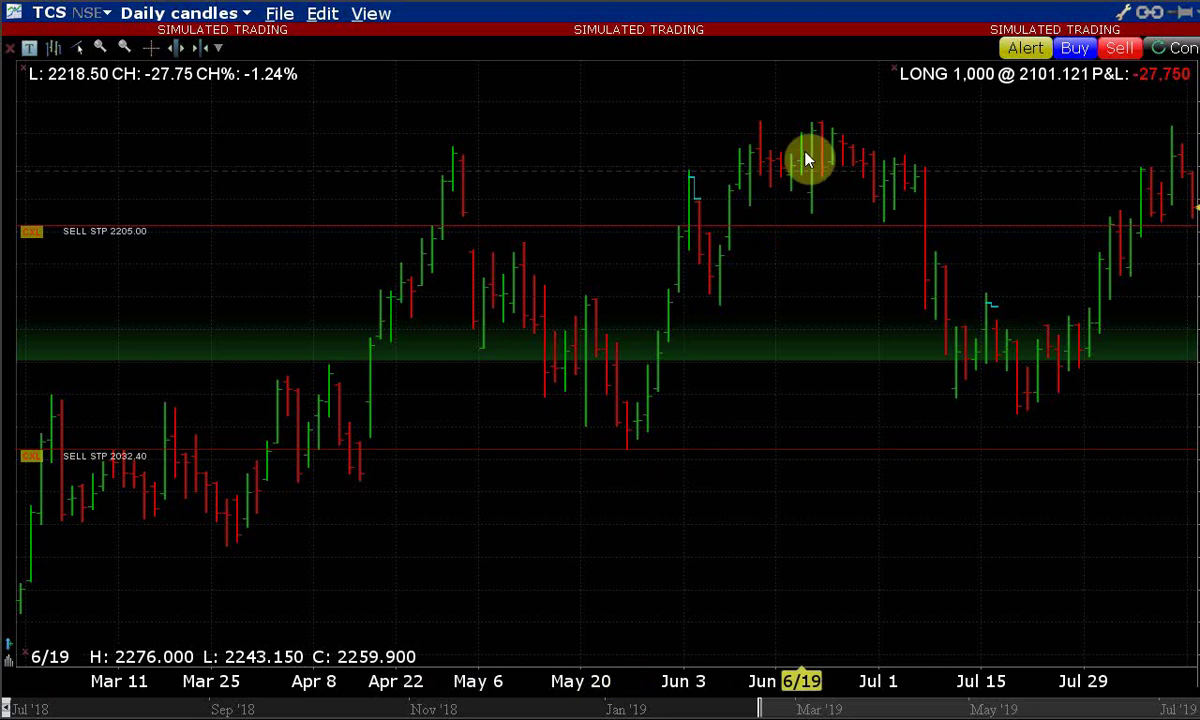
scroll(781, 390, "down", 2)
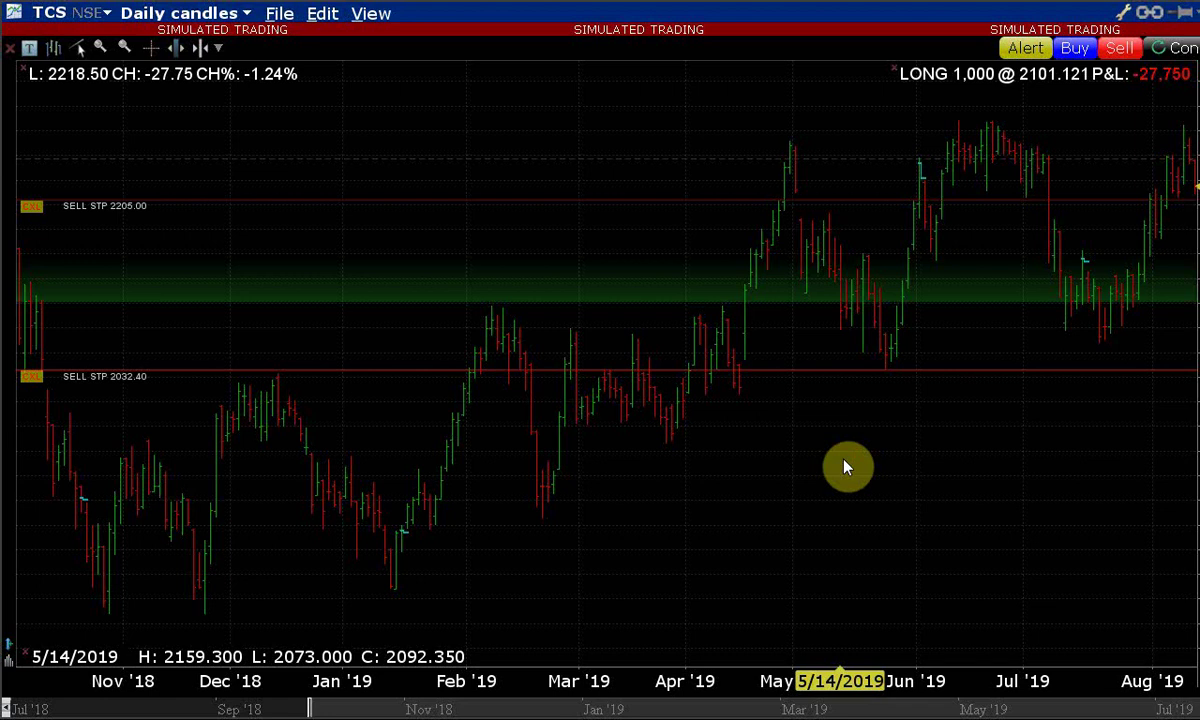
key("alt+Tab")
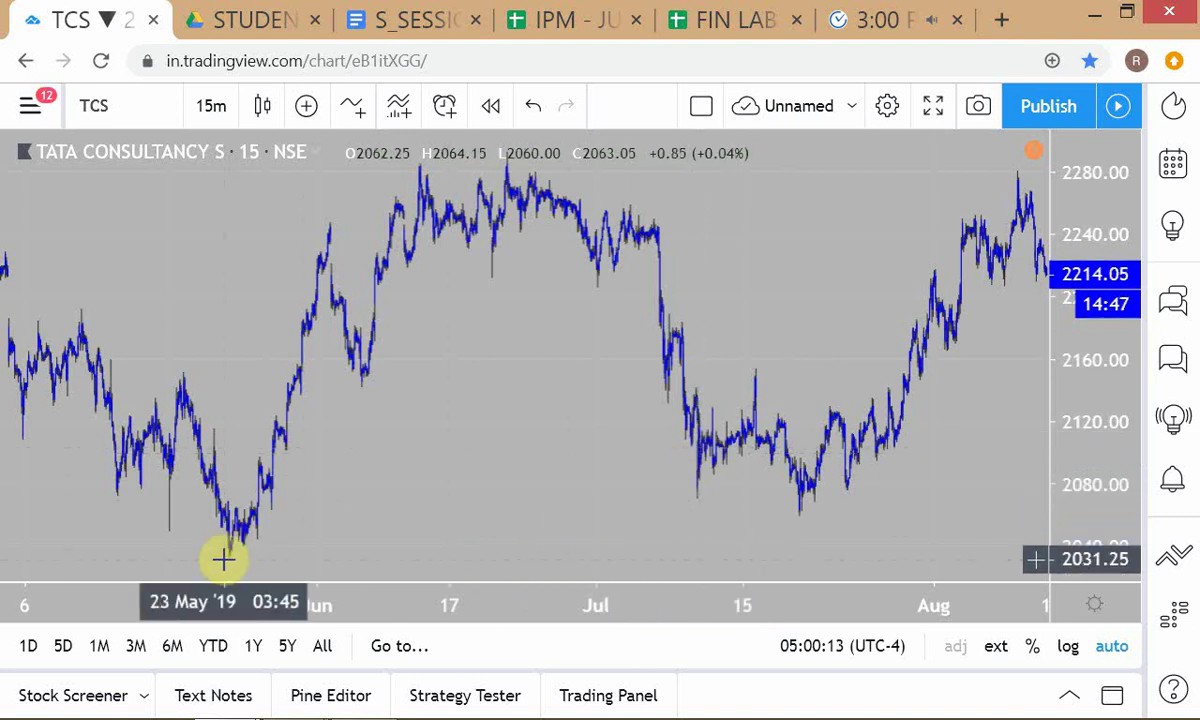
Switch to the Interactive Brokers watchlist and check the two TCS sell stop orders against the TradingView chart
key("alt+Tab")
key("alt+Tab")
key("alt+Tab")
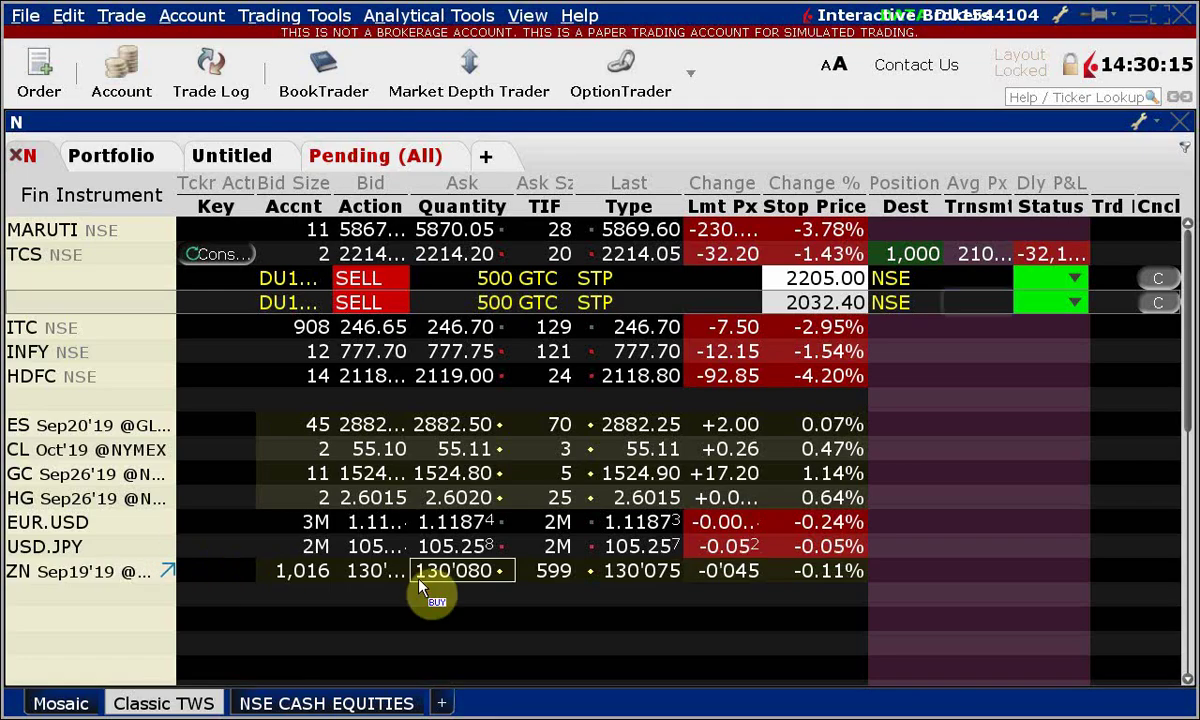
mouse_move(419, 585)
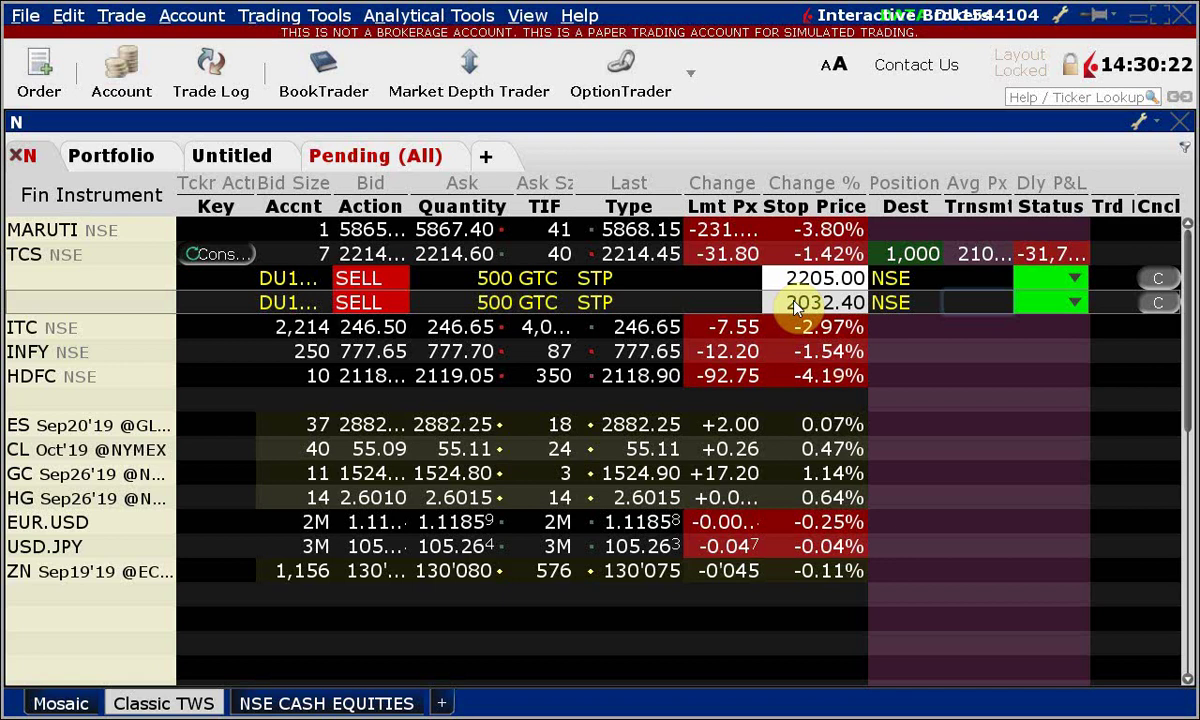
key("alt+Tab")
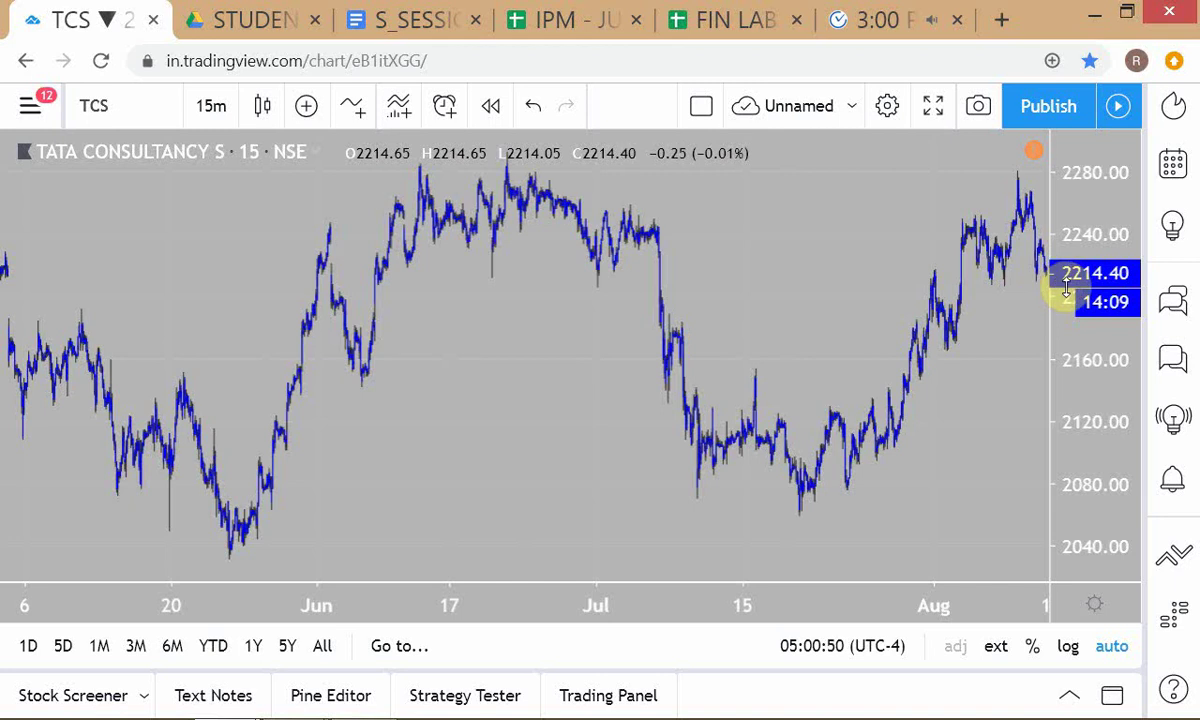
key("alt+Tab")
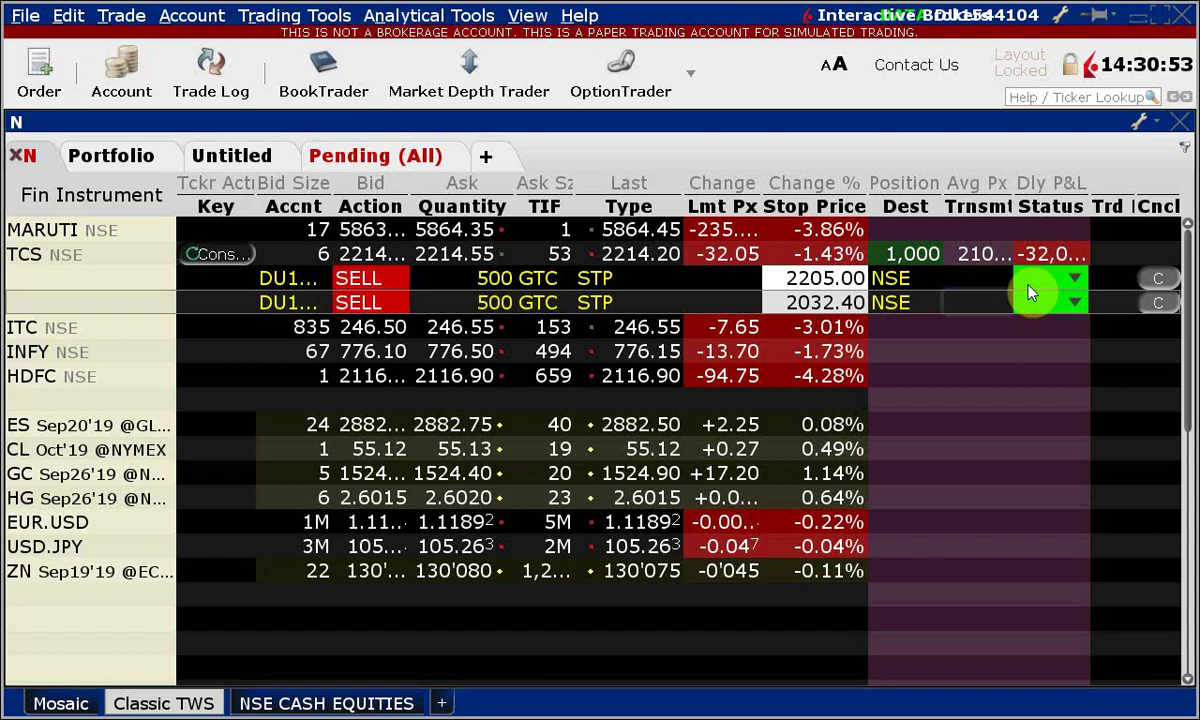
Open the S_UNIT 1 document in the other Chrome window and review its DP-1 to DP-7 trading decision list
key("alt+Tab")
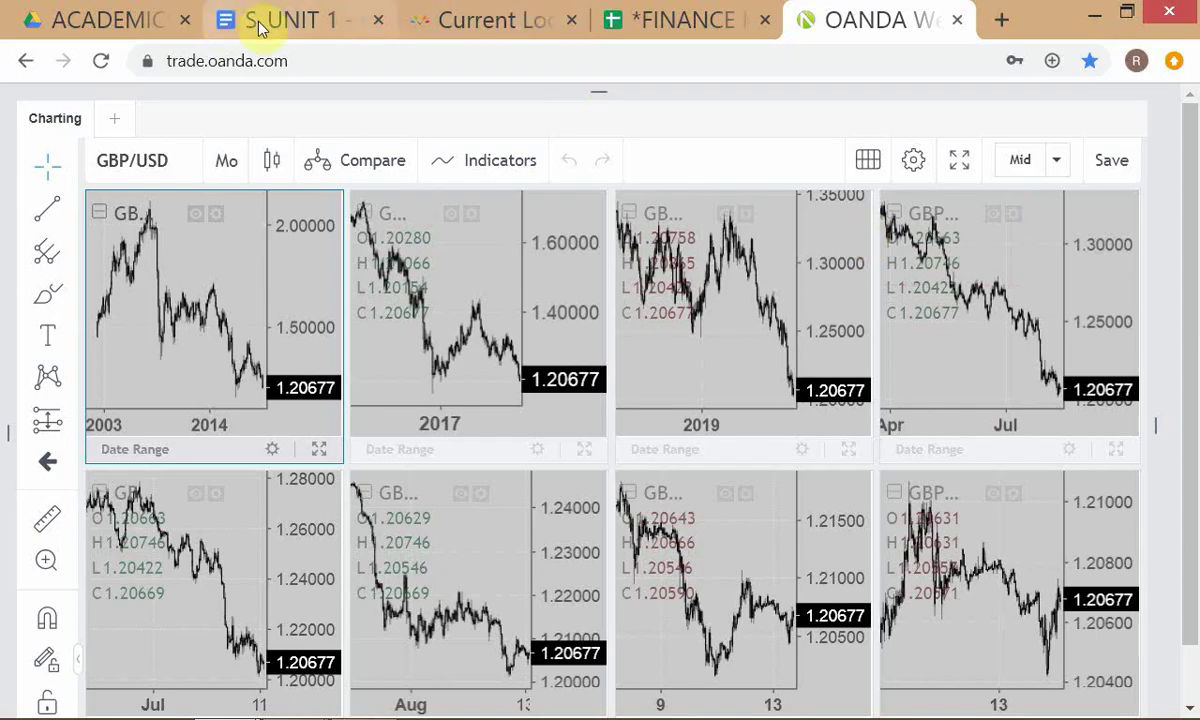
left_click(262, 28)
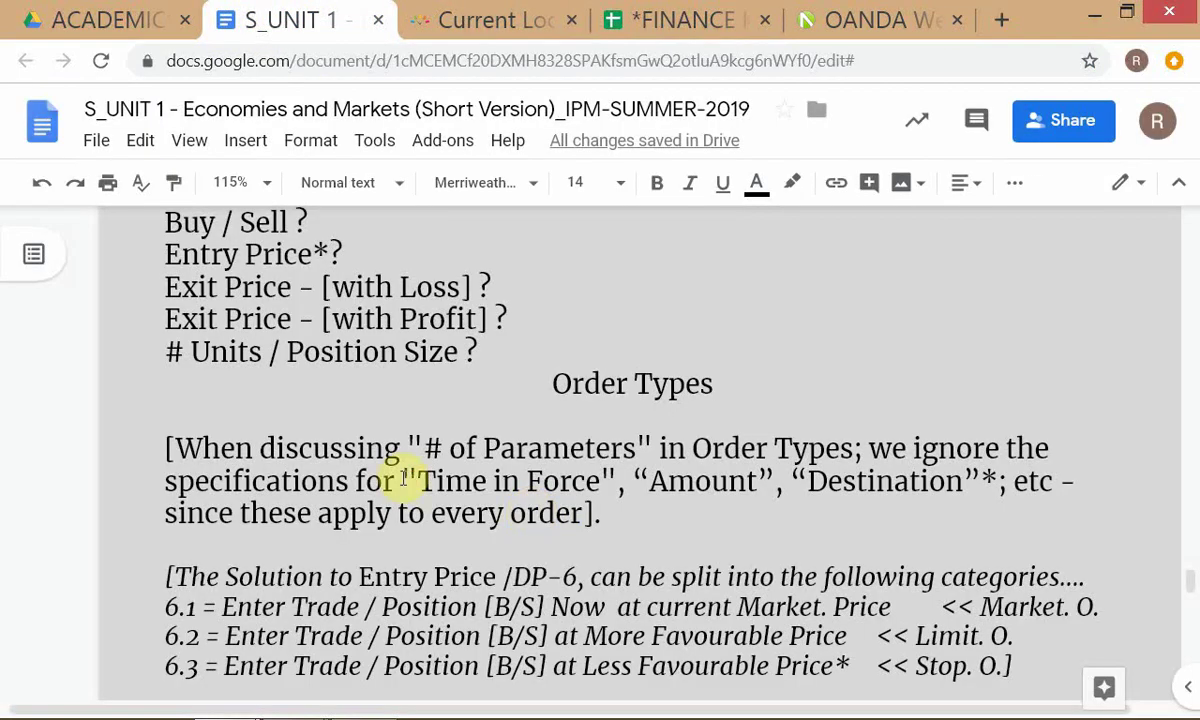
scroll(404, 477, "up", 6)
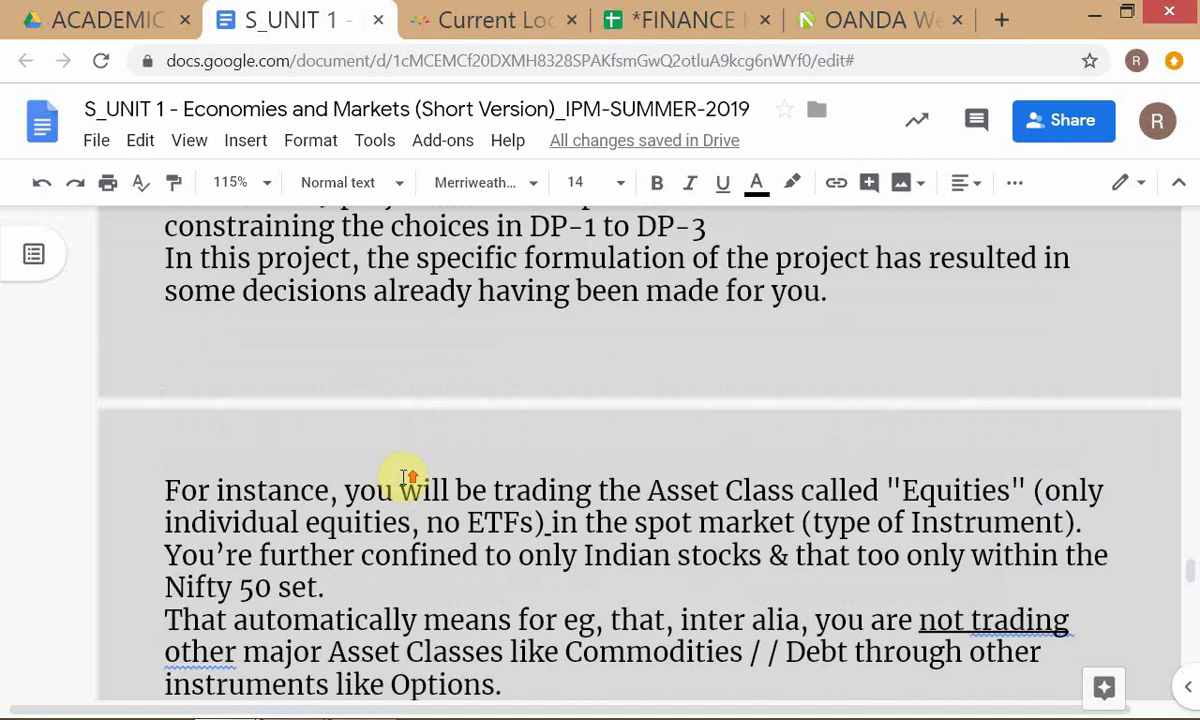
scroll(404, 477, "up", 10)
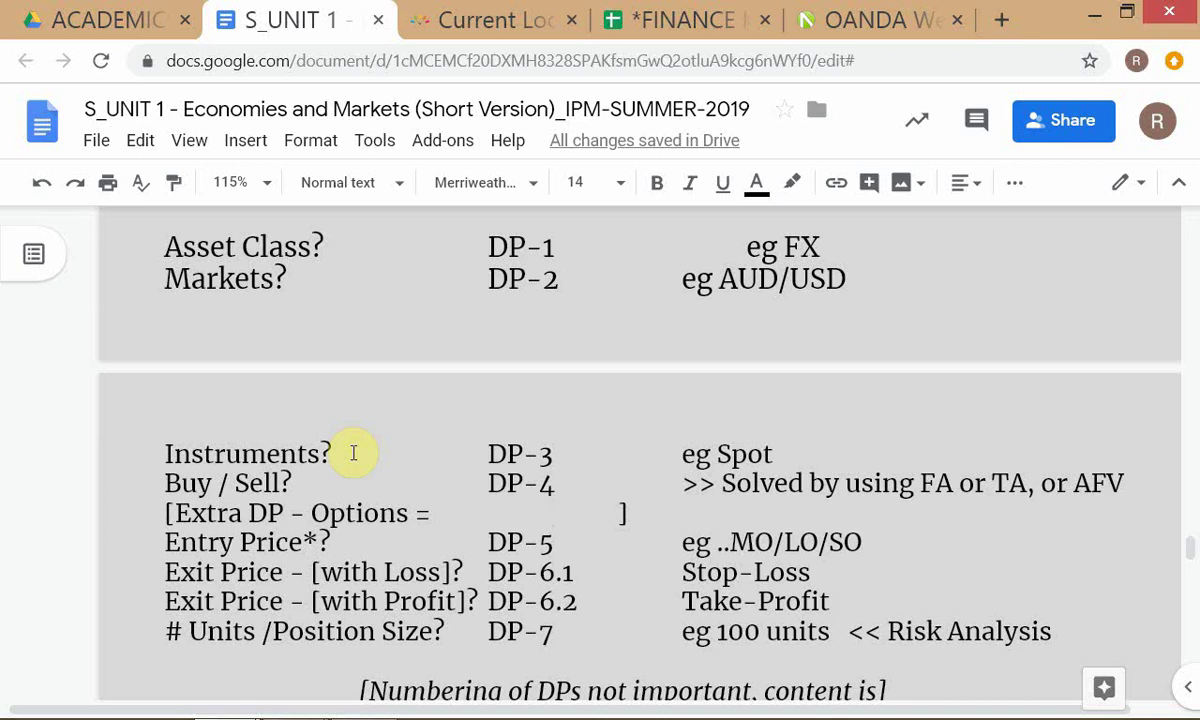
key("alt+Tab")
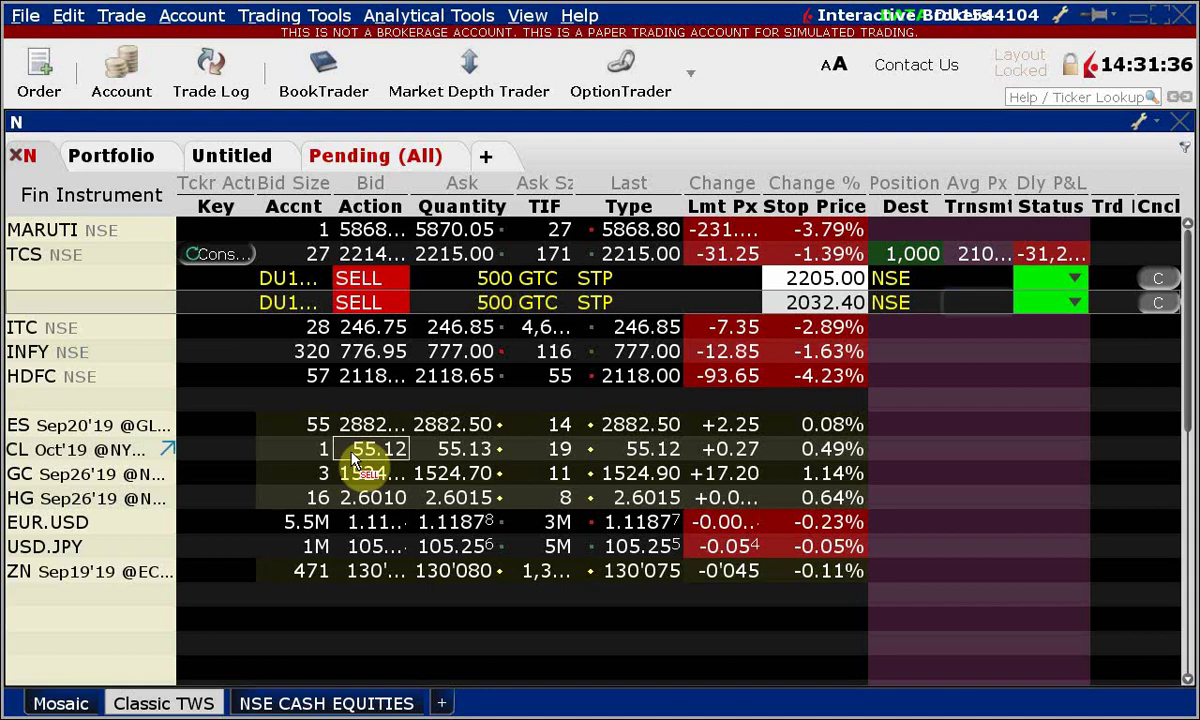
key("alt+Tab")
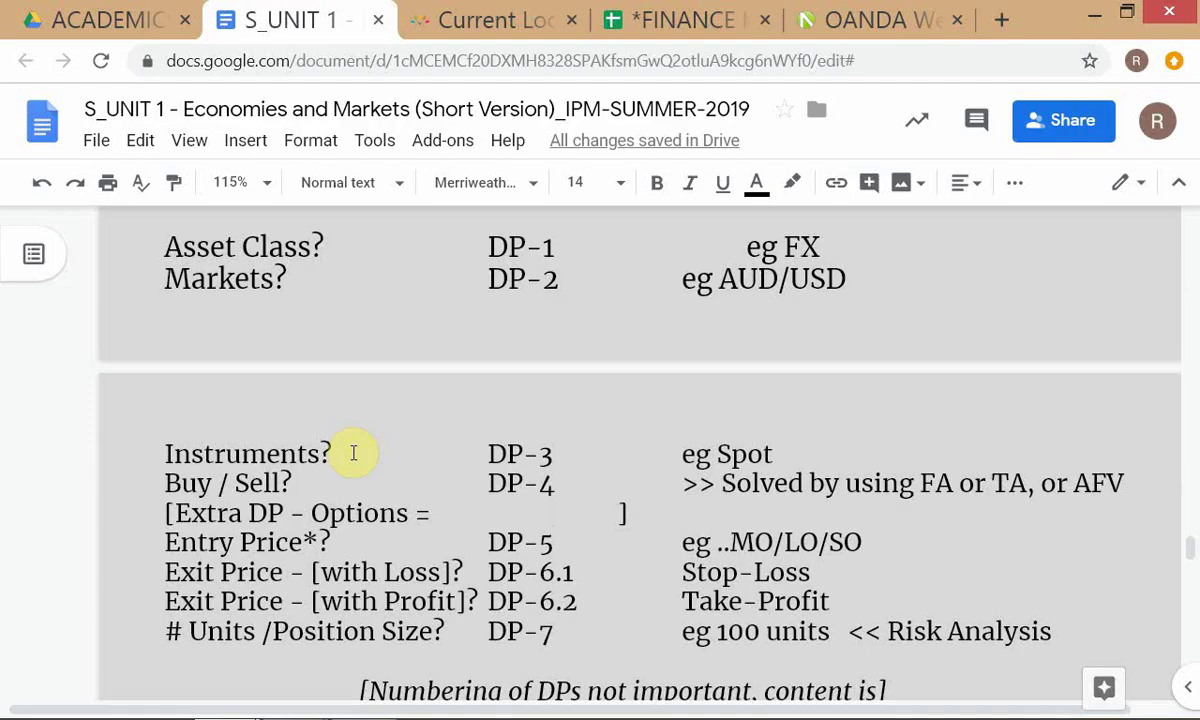
Search Drive for ASSET and open the ASSET CLASSES, MARKETS, INSTRUMENTS - Taxonomy & Perspective spreadsheet
left_click(68, 24)
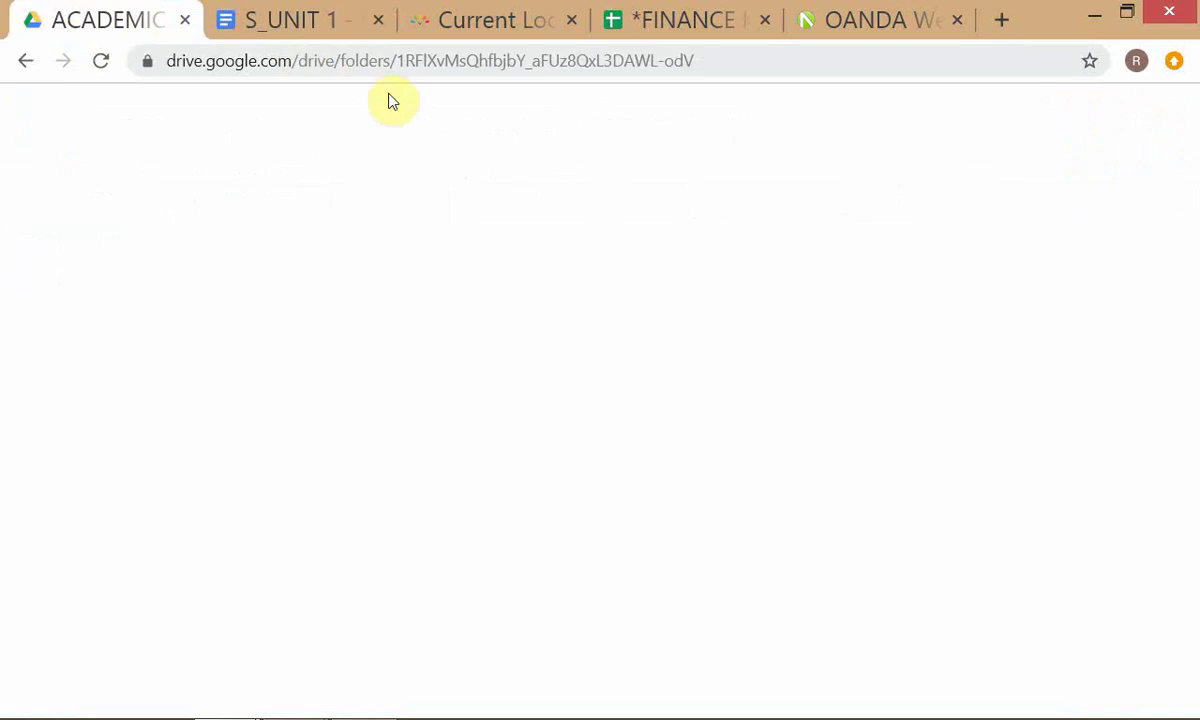
left_click(466, 119)
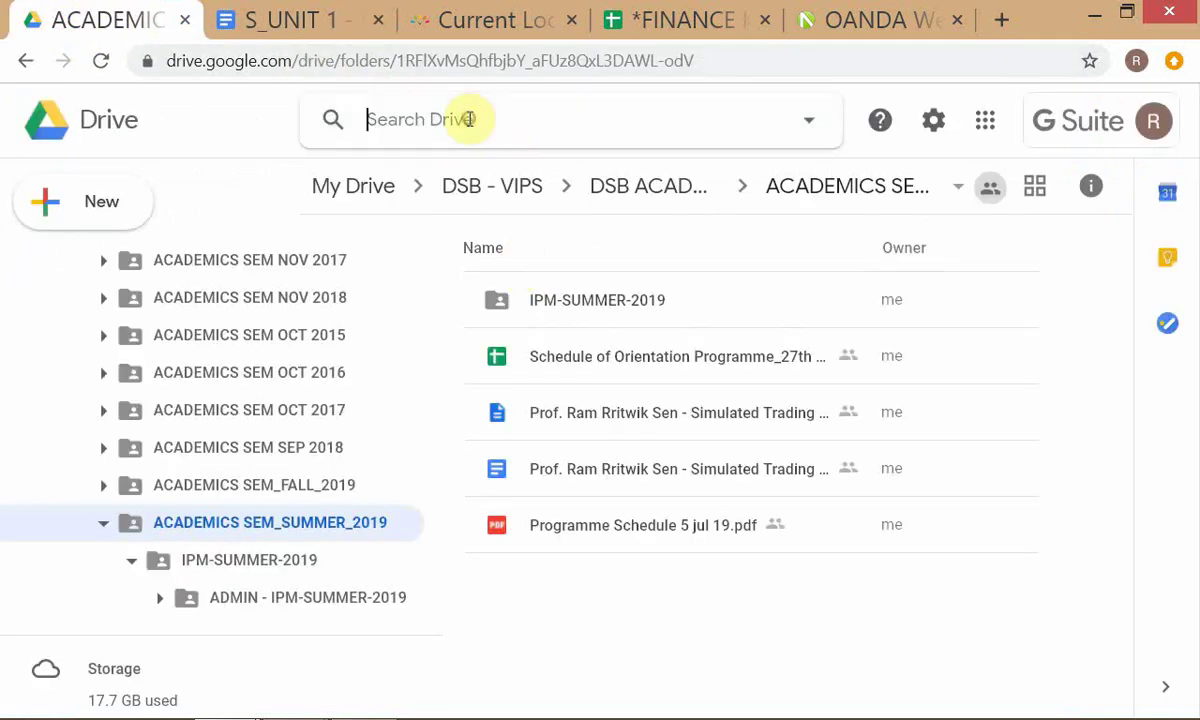
type("MA")
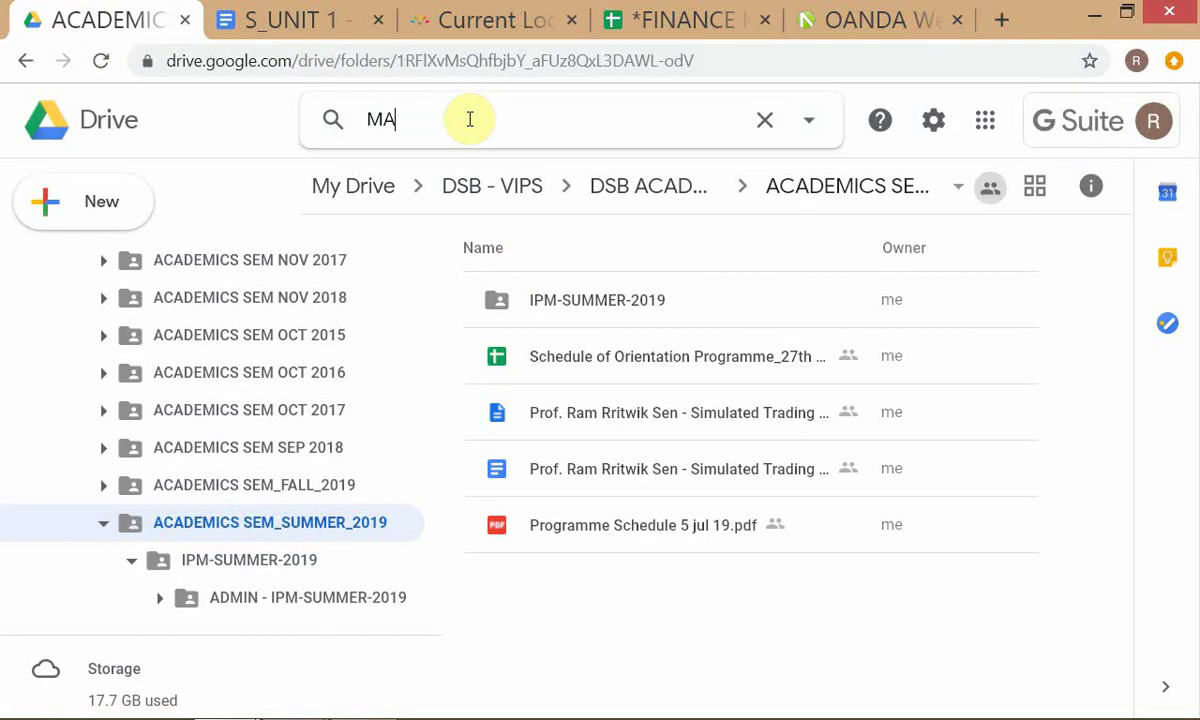
key("BackSpace")
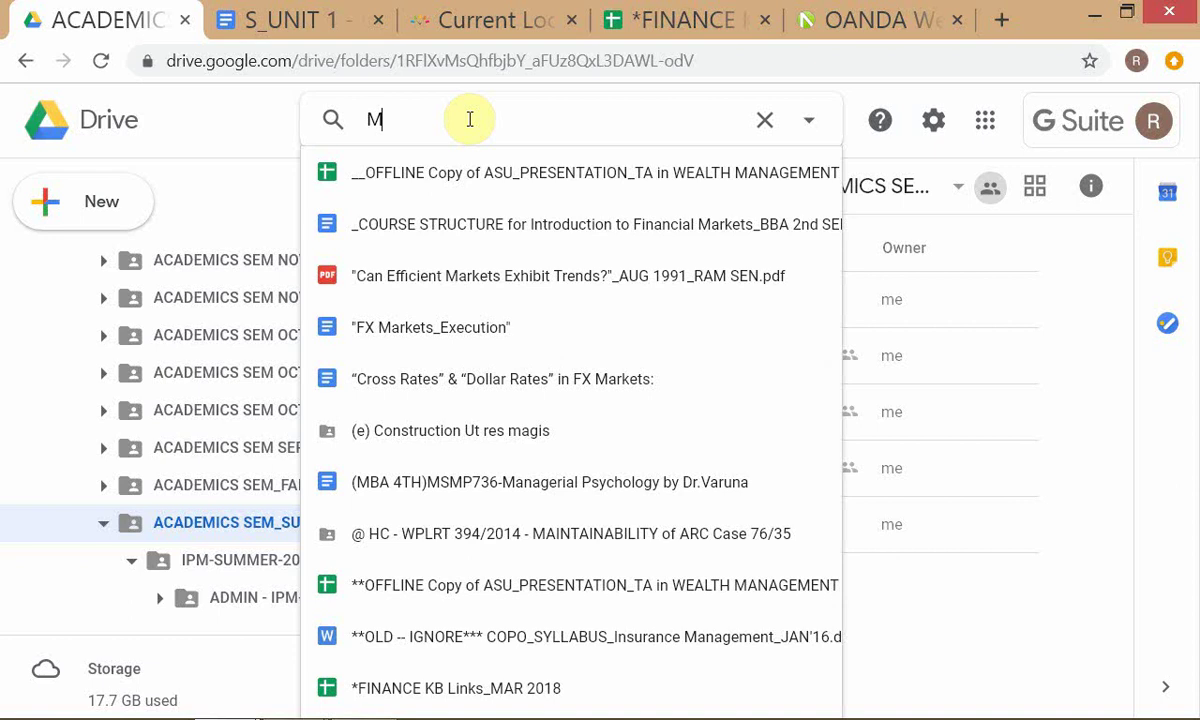
key("BackSpace")
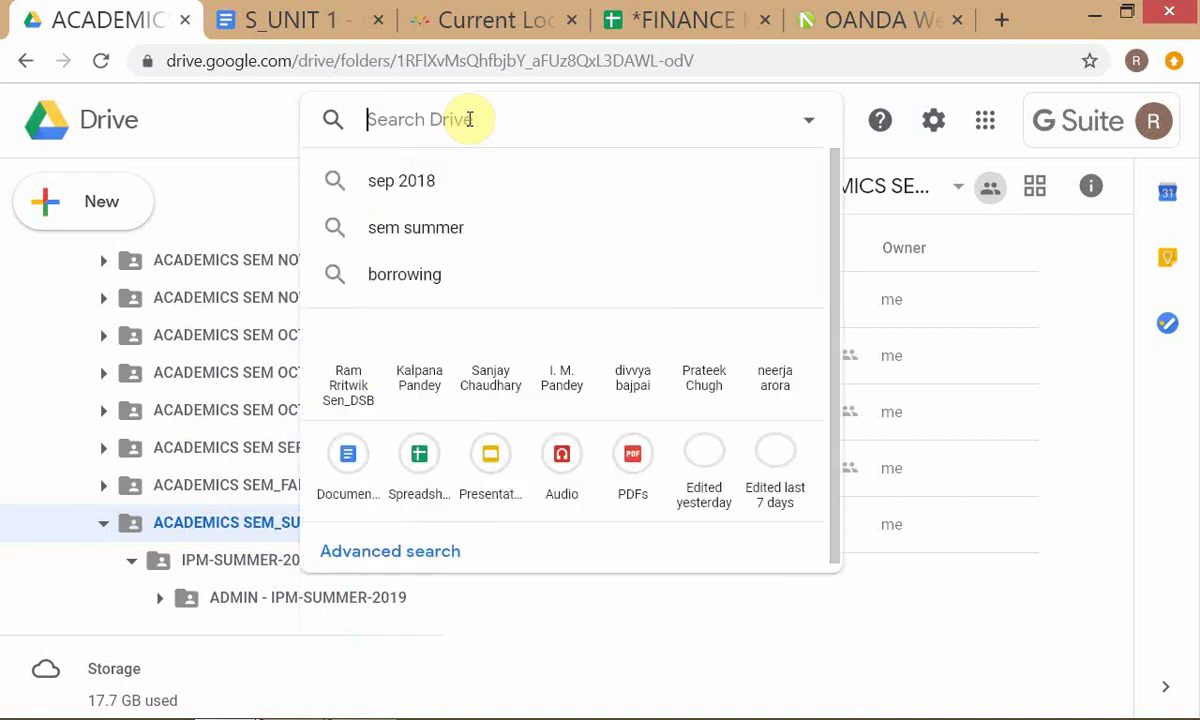
type("A")
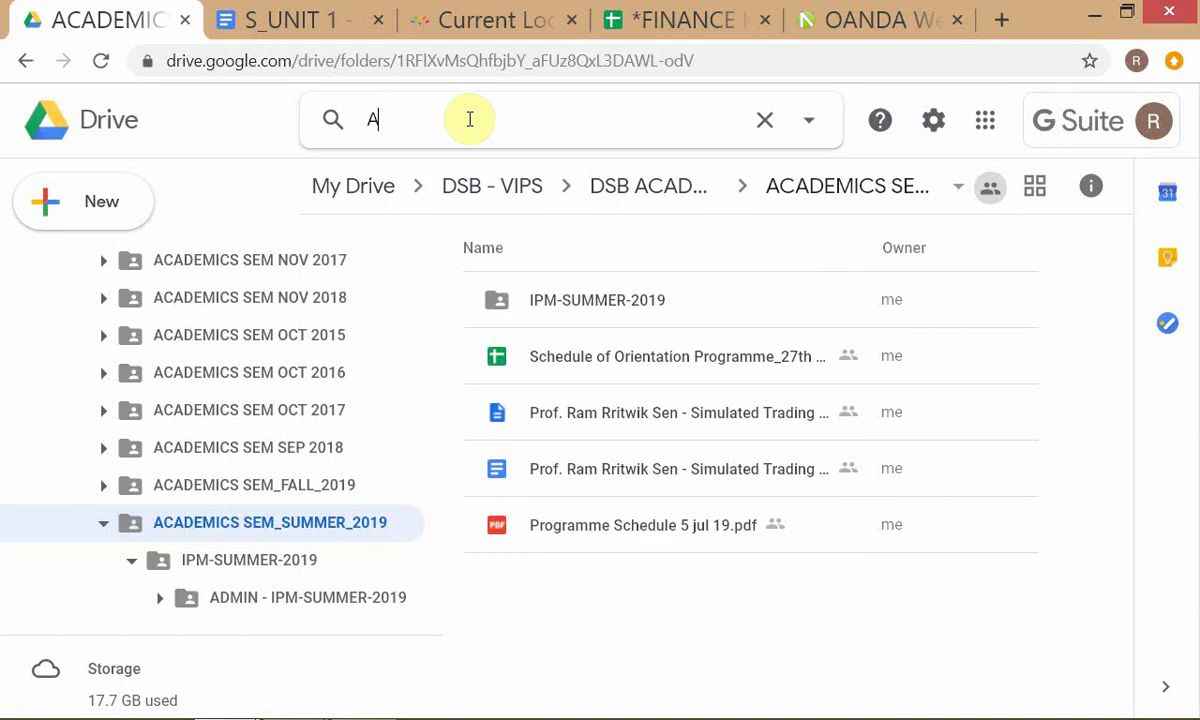
type("SSET")
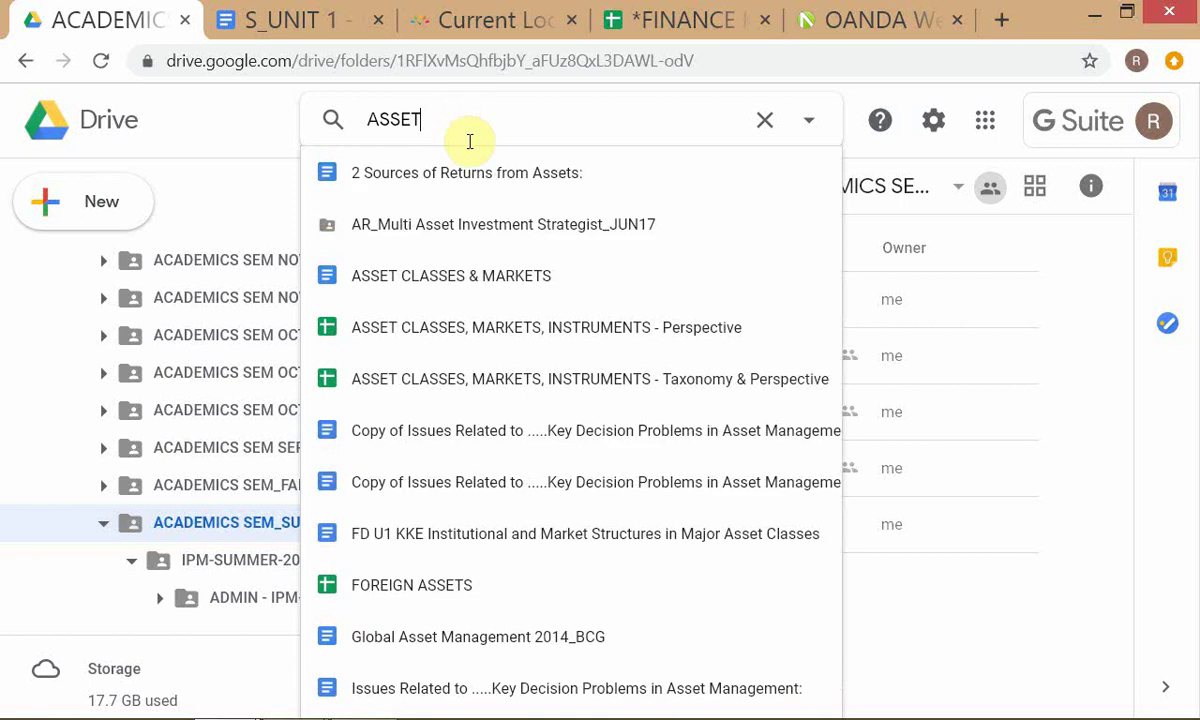
left_click(518, 381)
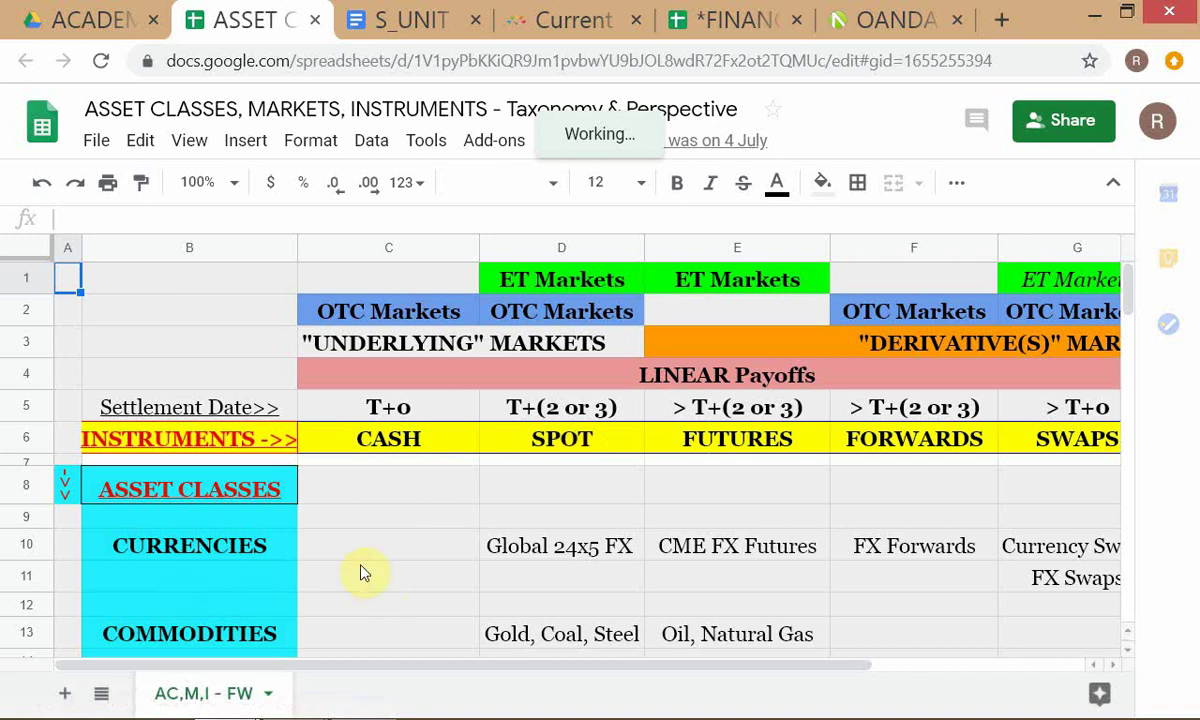
Review the asset class rows against the instrument columns, including the spot currencies entry Global 24x5 FX
scroll(364, 571, "down", 1)
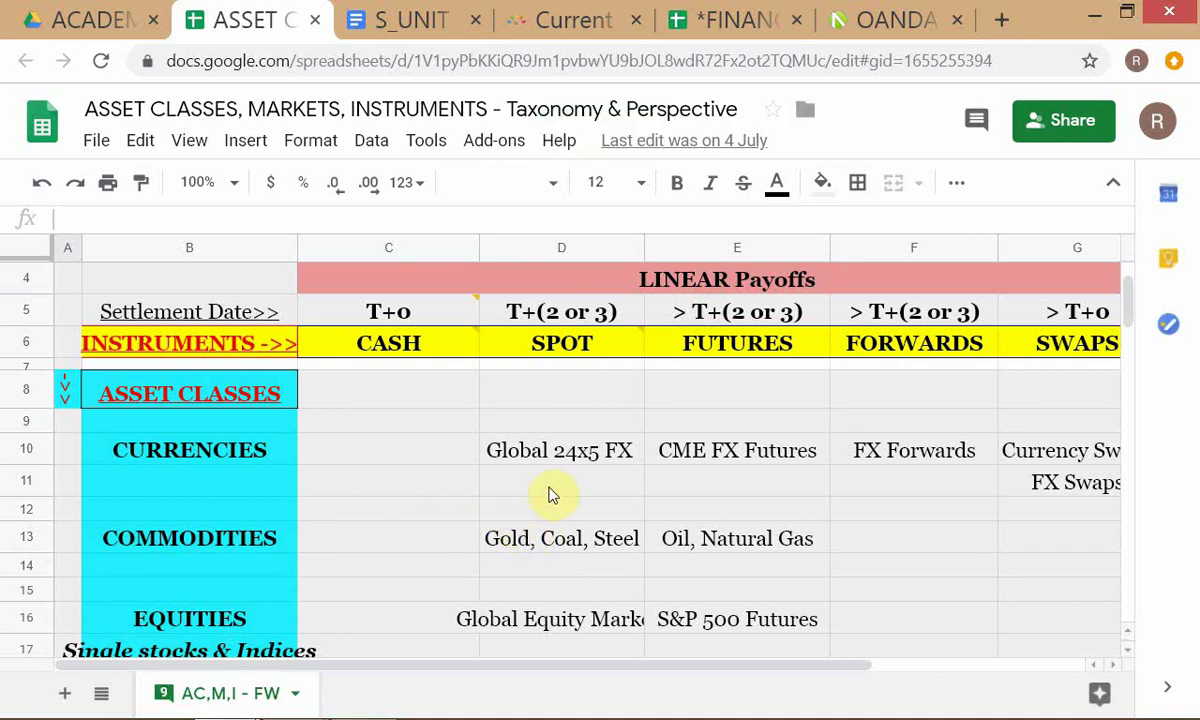
scroll(573, 477, "down", 1)
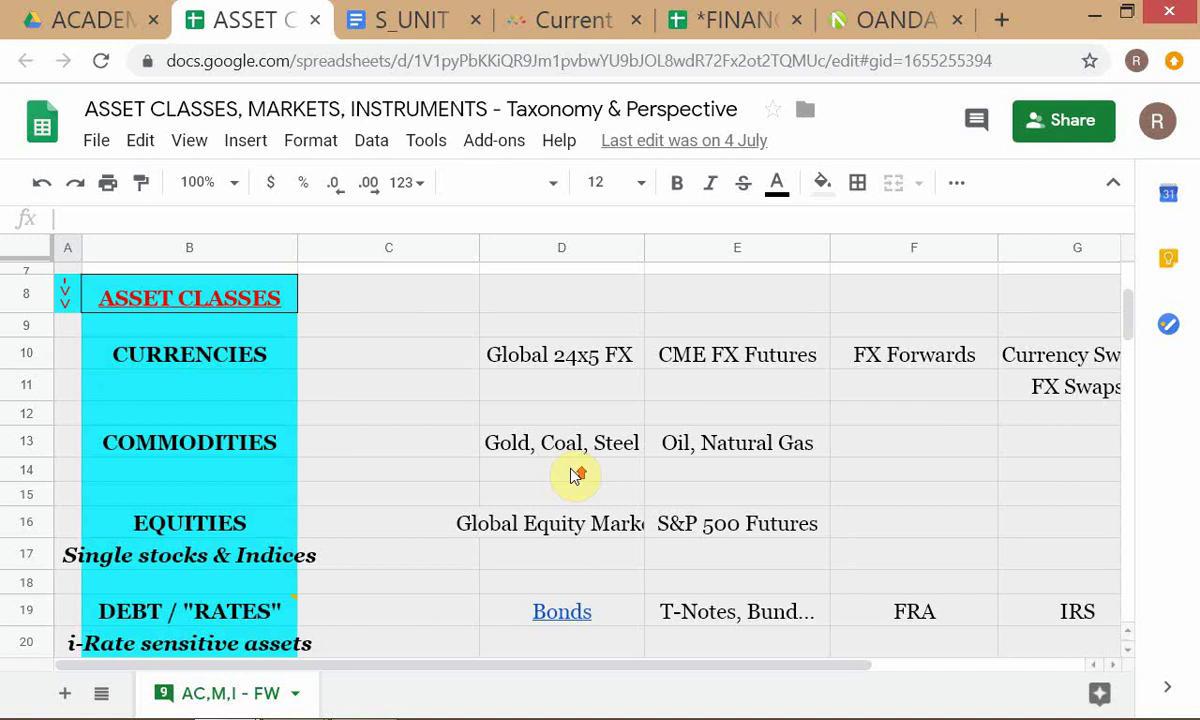
scroll(573, 477, "up", 1)
left_click(566, 460)
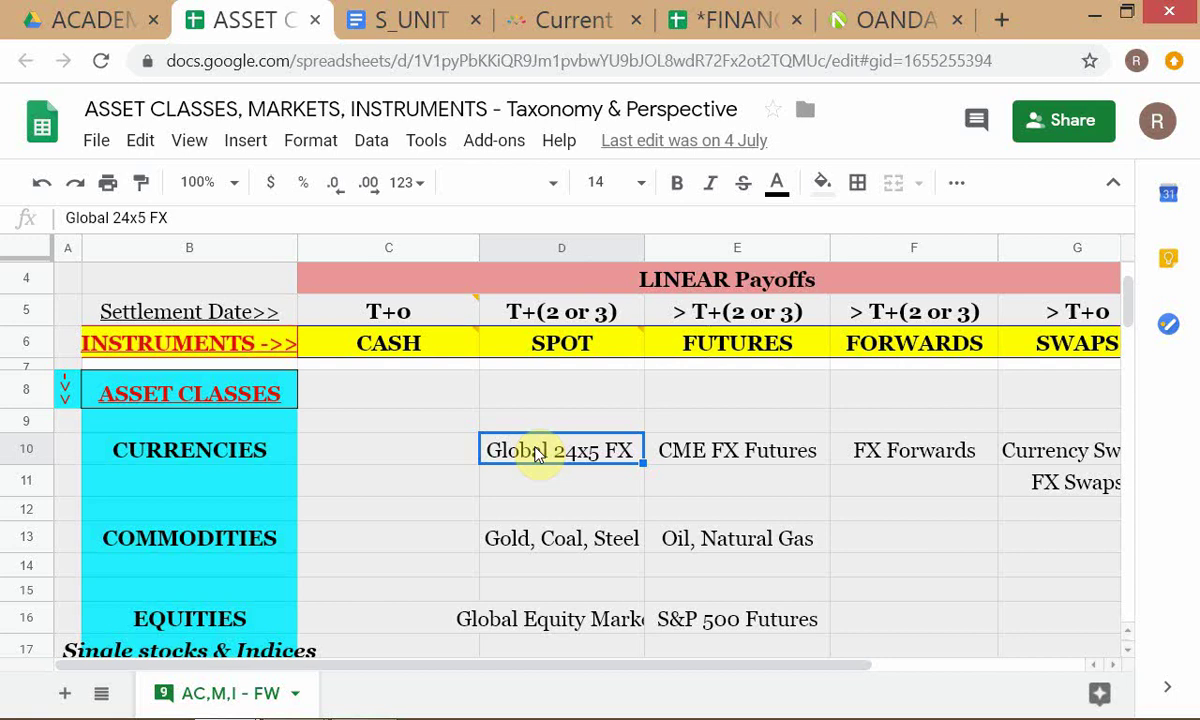
left_click(474, 382)
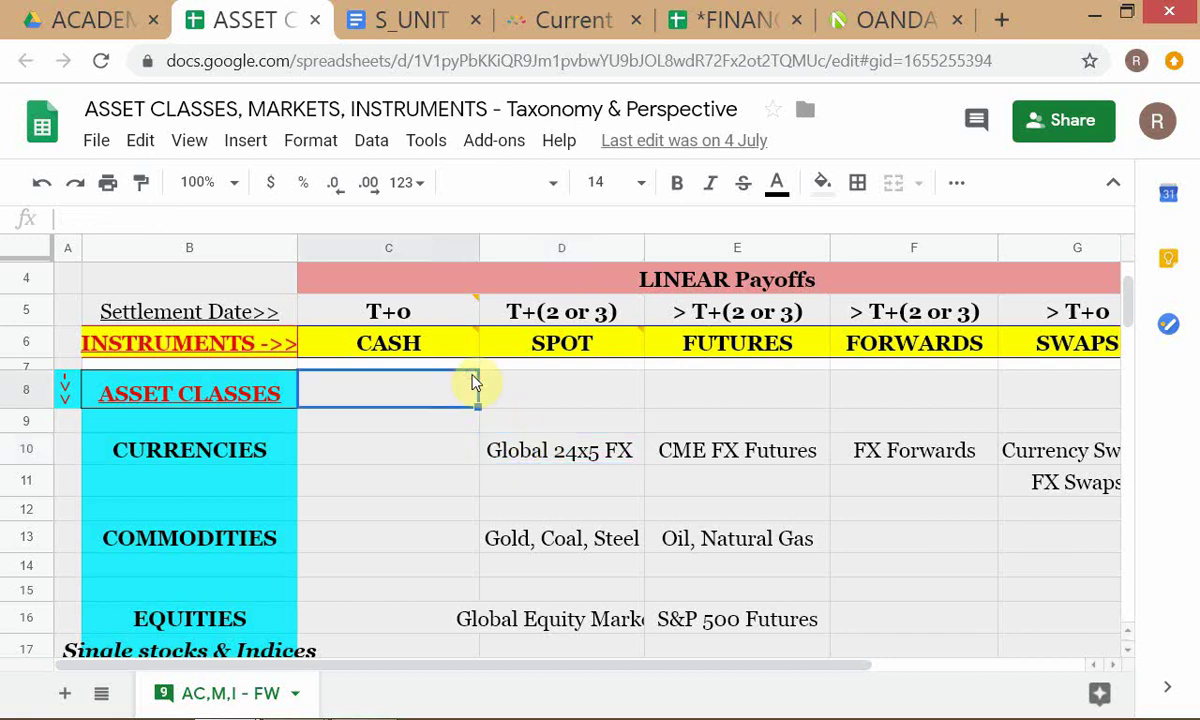
key("alt+Tab")
key("alt+Tab")
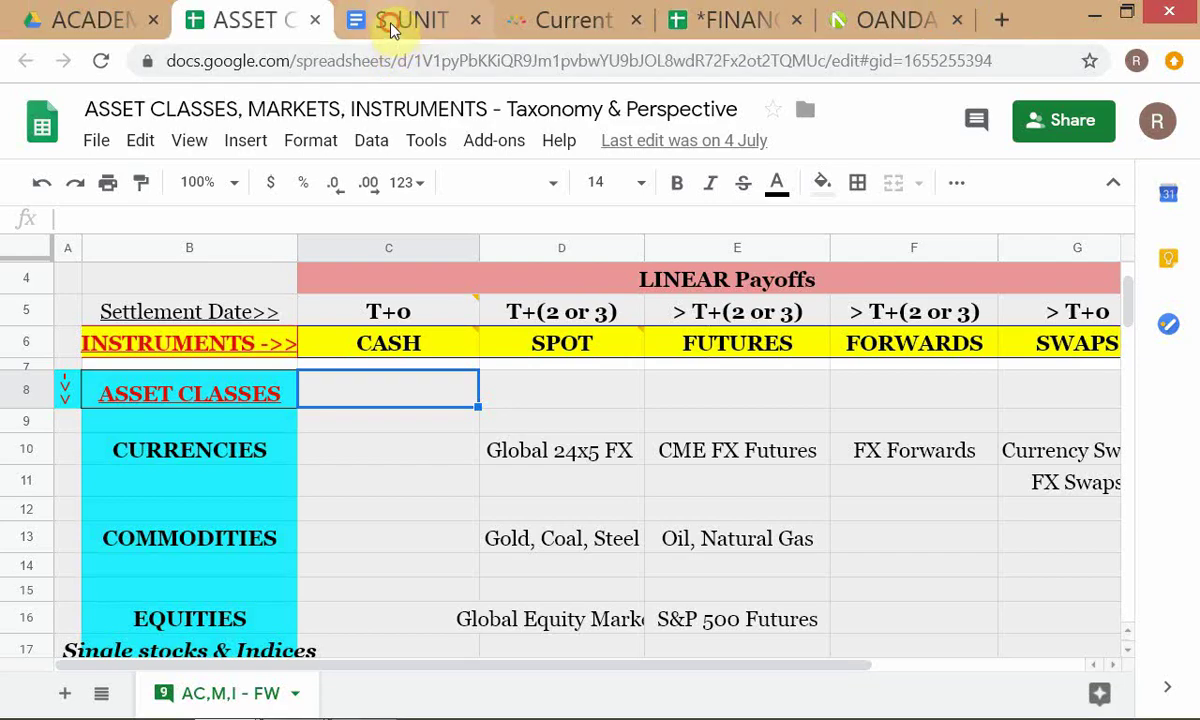
Return to the S_UNIT 1 document and compare its Buy / Sell decision (DP-4) with the TCS chart in TradingView
left_click(395, 24)
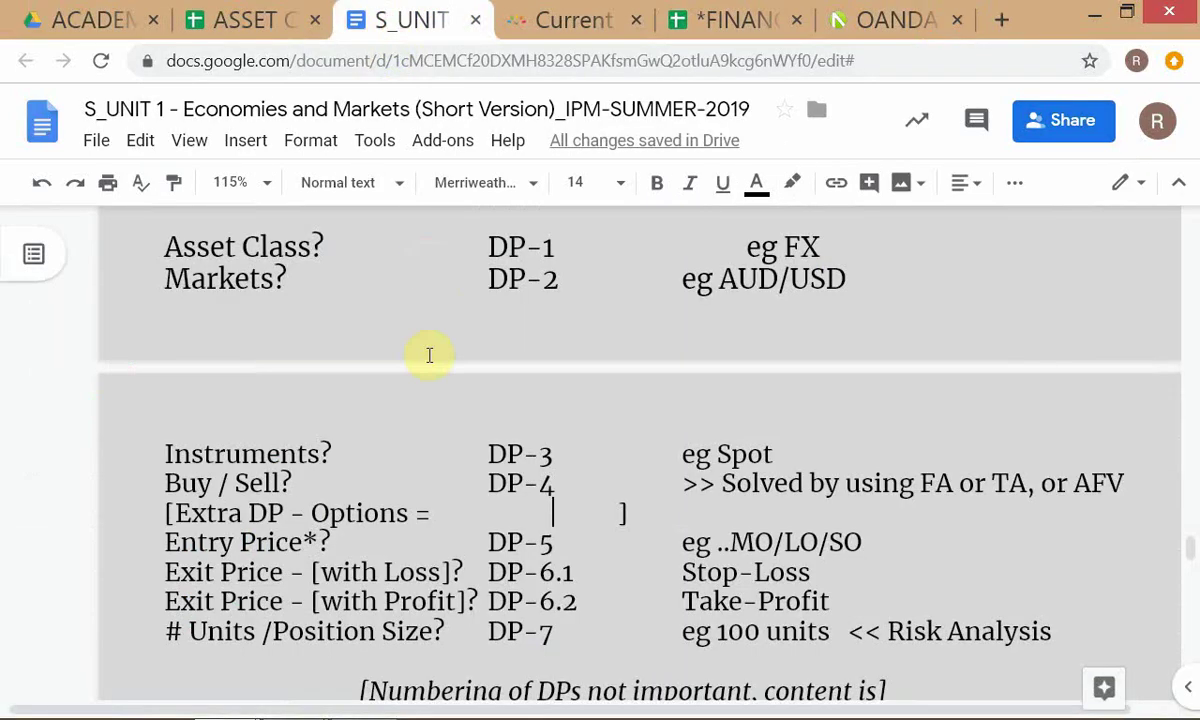
left_click(349, 472)
key("alt+Tab")
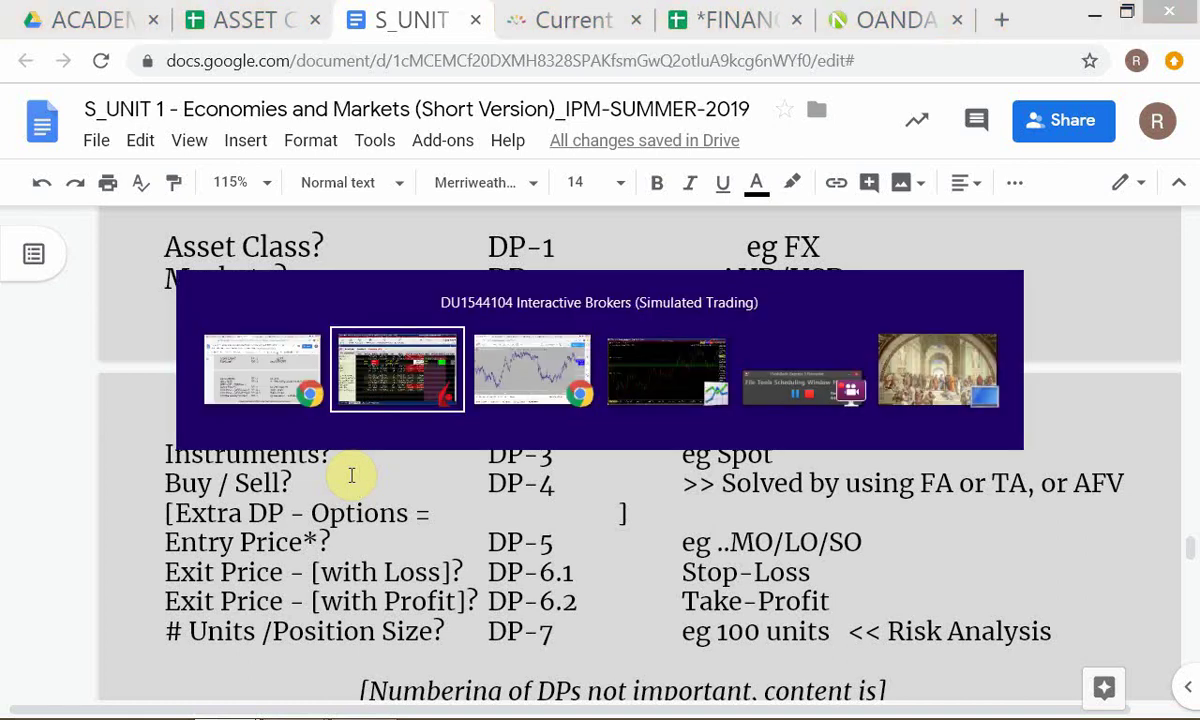
key("alt+Tab")
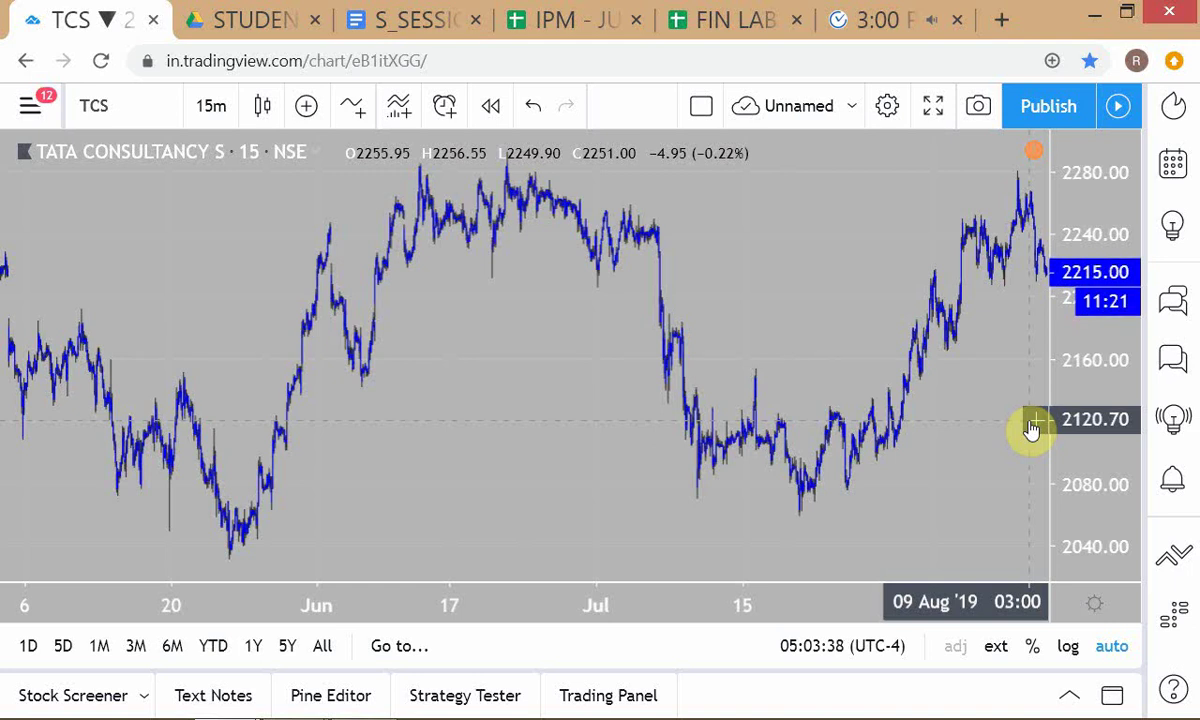
key("alt+Tab")
key("alt+Tab")
key("Tab")
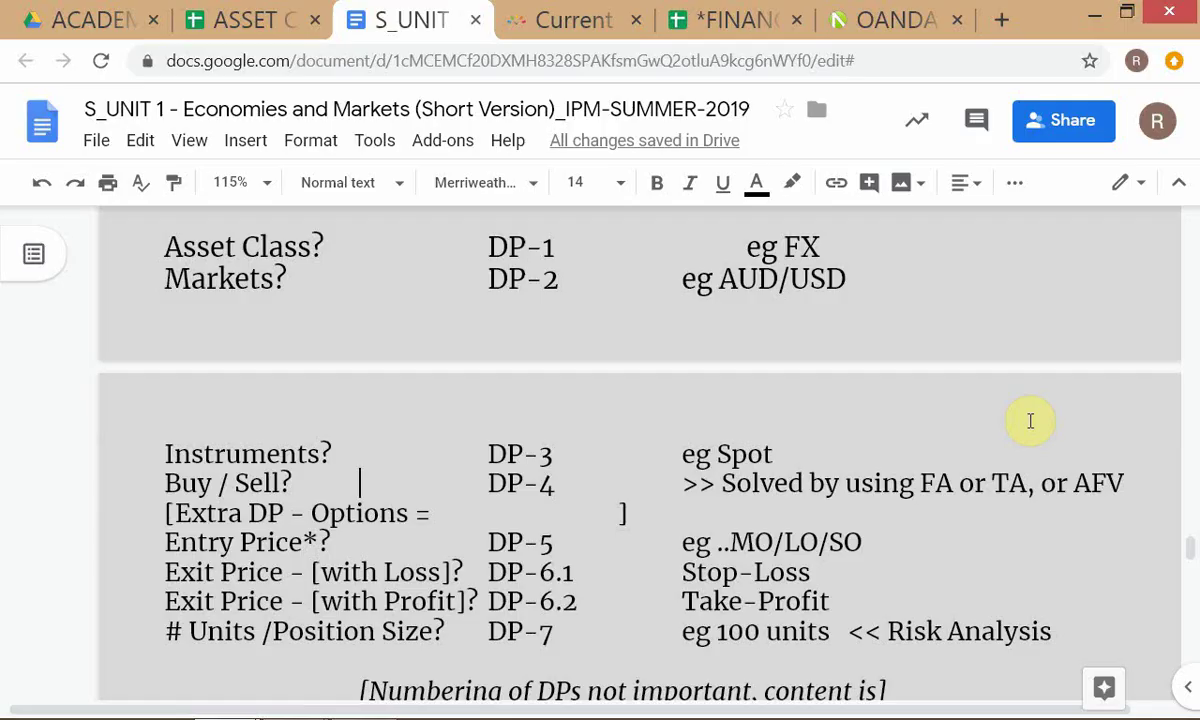
key("alt+Tab")
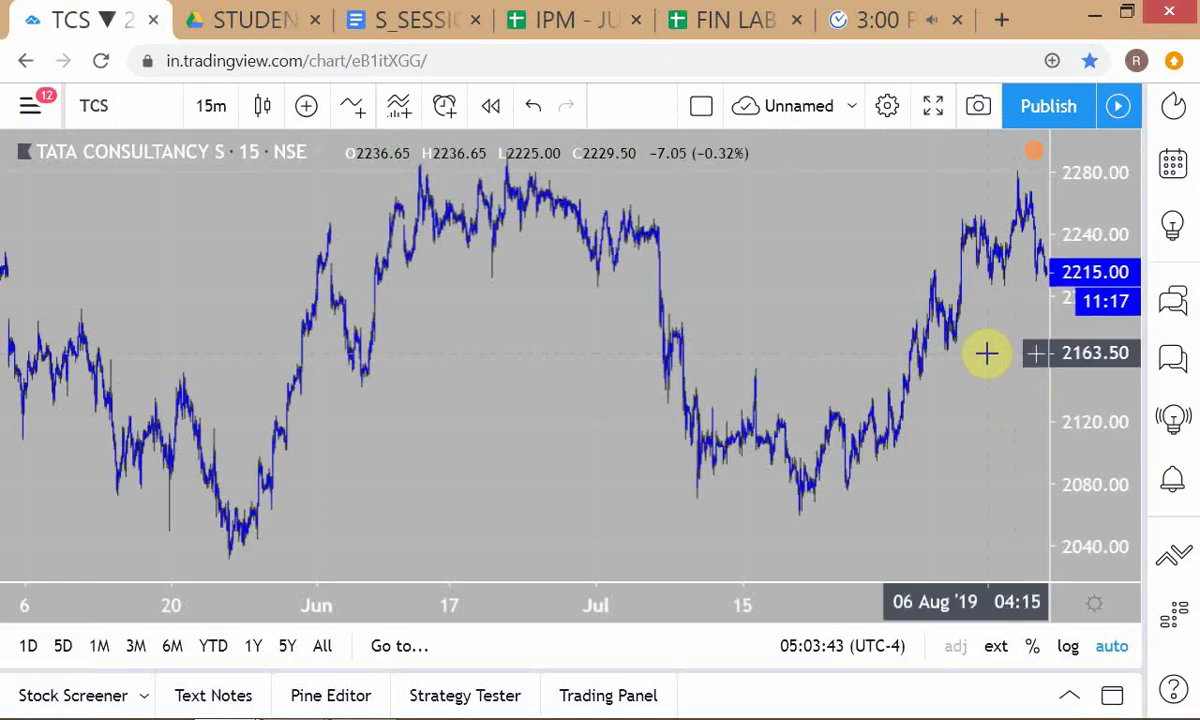
key("alt+Tab")
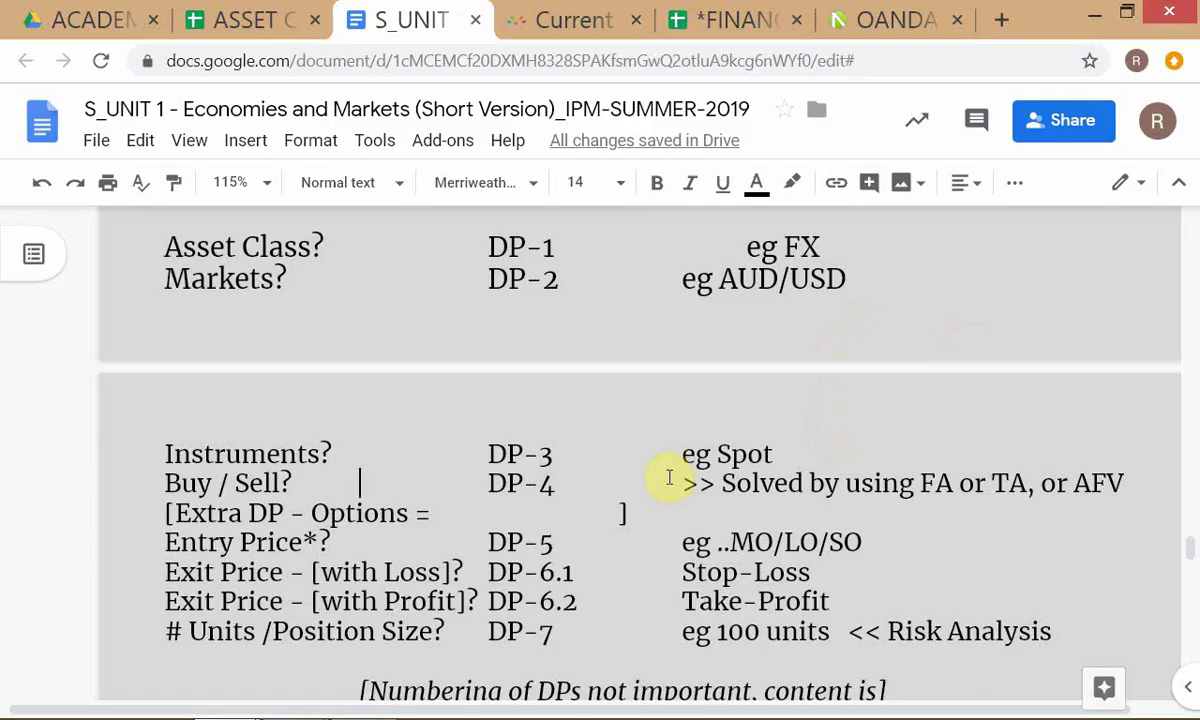
Examine the entry and exit price decisions DP-5 to DP-6.2 alongside the TCS chart in TradingView
scroll(669, 477, "down", 2)
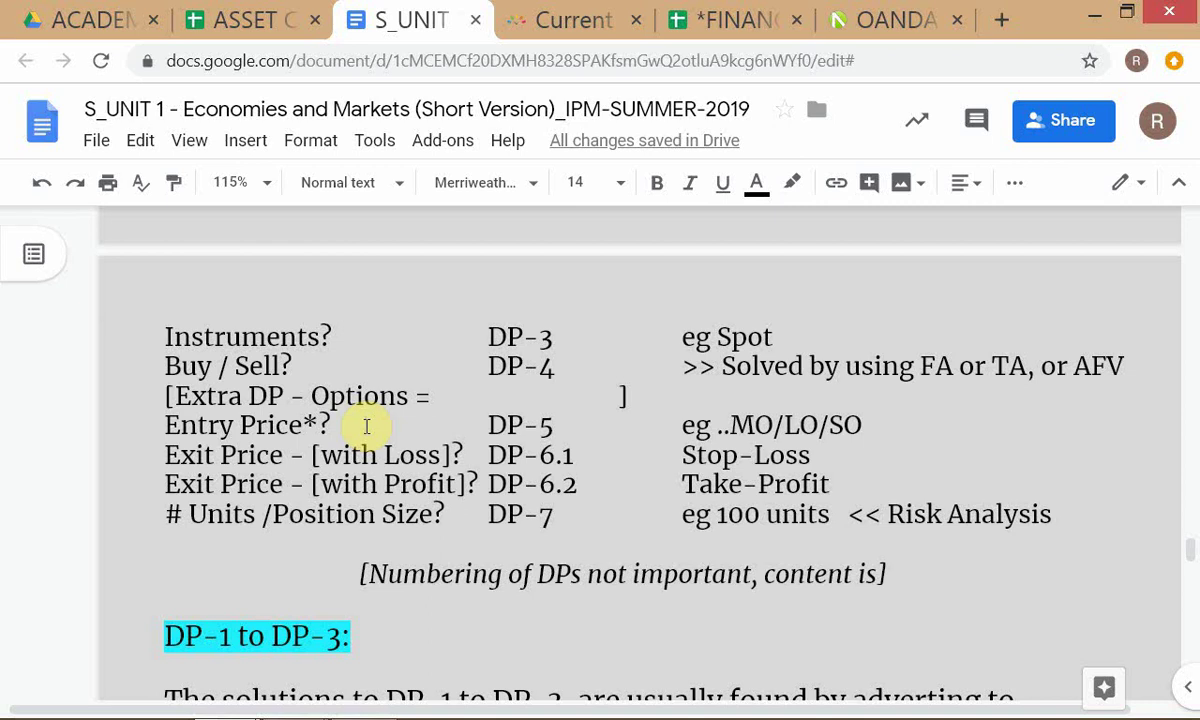
key("alt+Tab")
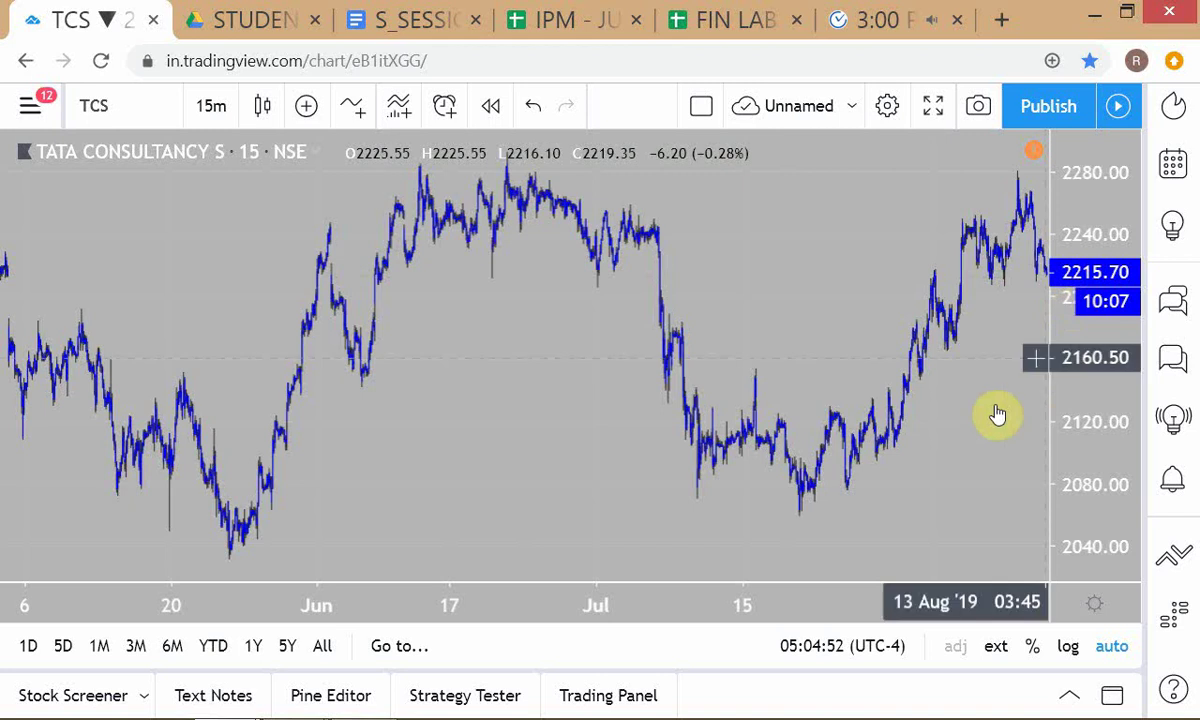
key("alt+Tab")
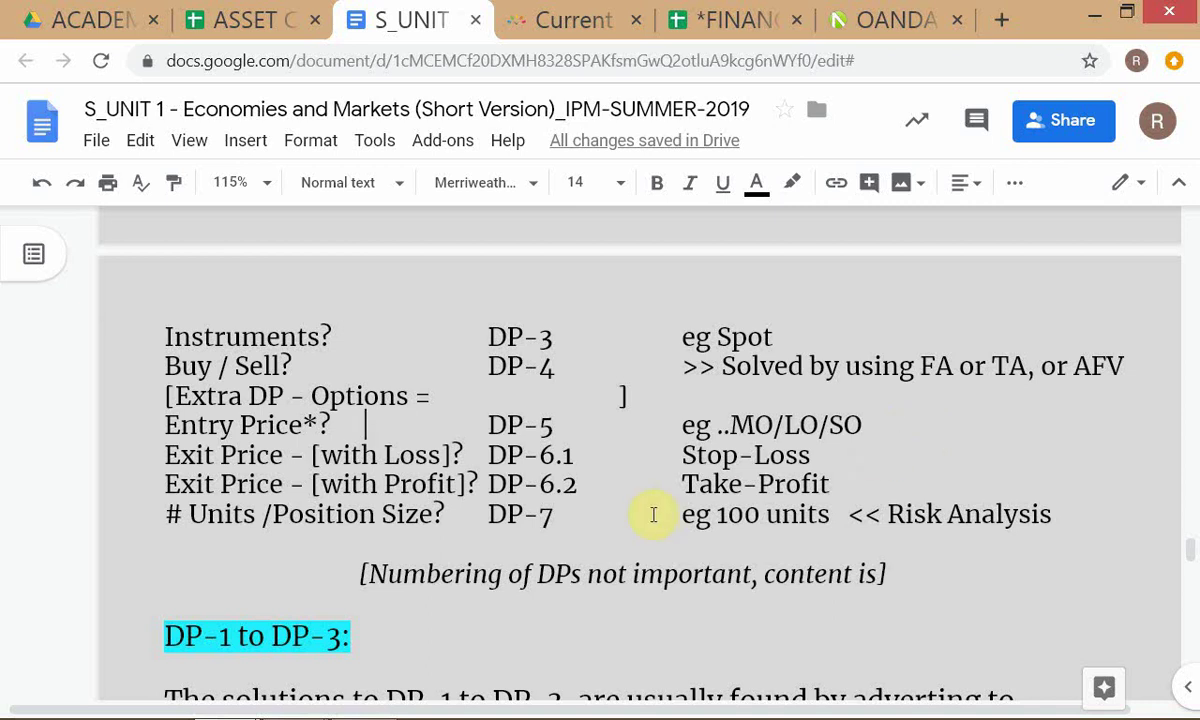
Make the words Exit Price bold in both the DP-6.2 with Profit line and the DP-6.1 with Loss line
left_click(148, 494)
left_click(283, 484, "shift")
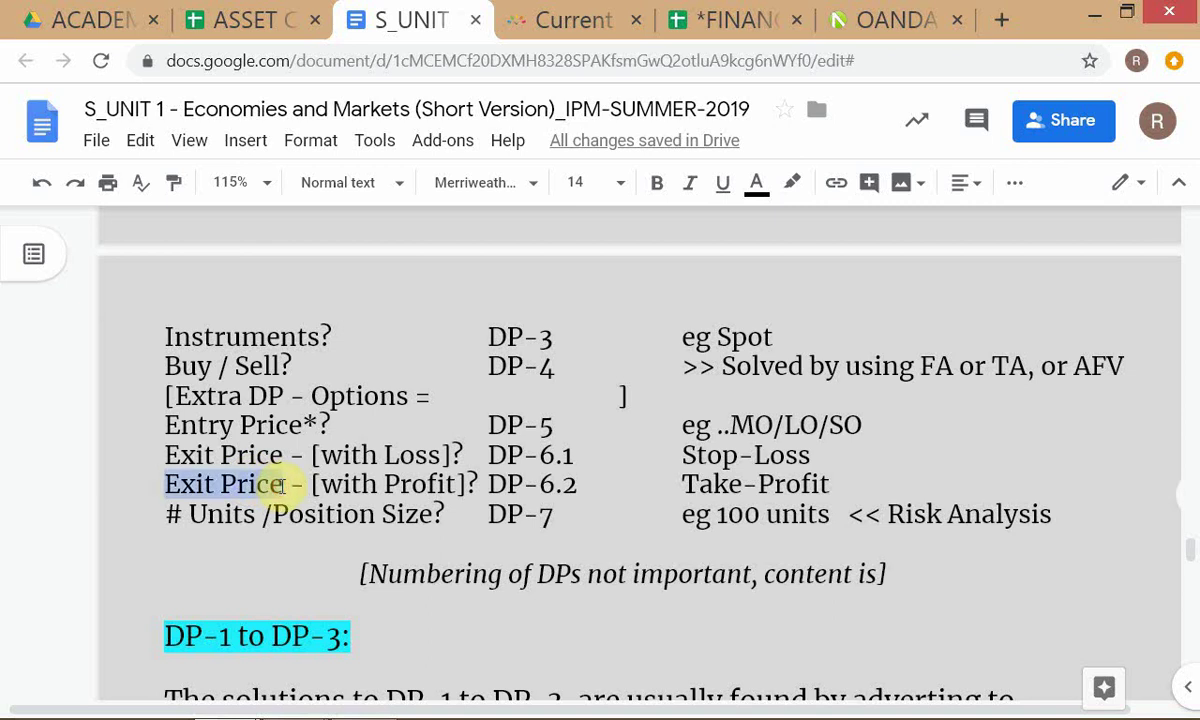
key("ctrl+b")
left_click(280, 510)
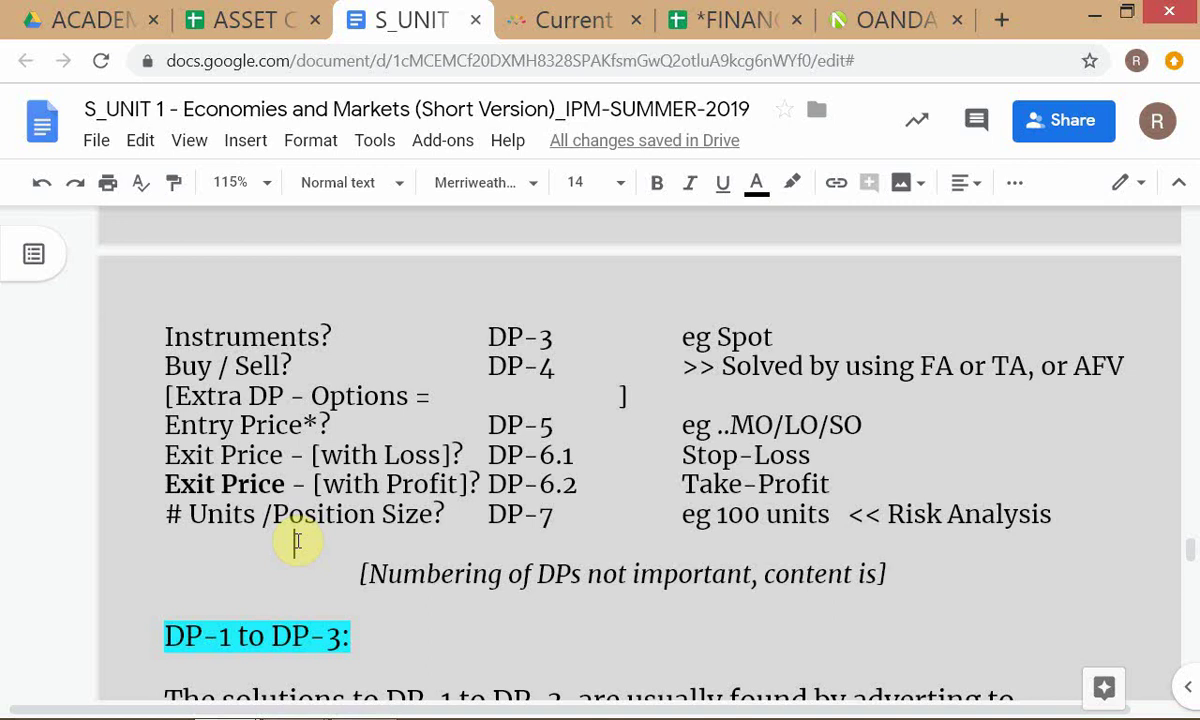
left_click(296, 542)
left_click_drag(165, 454, 278, 456)
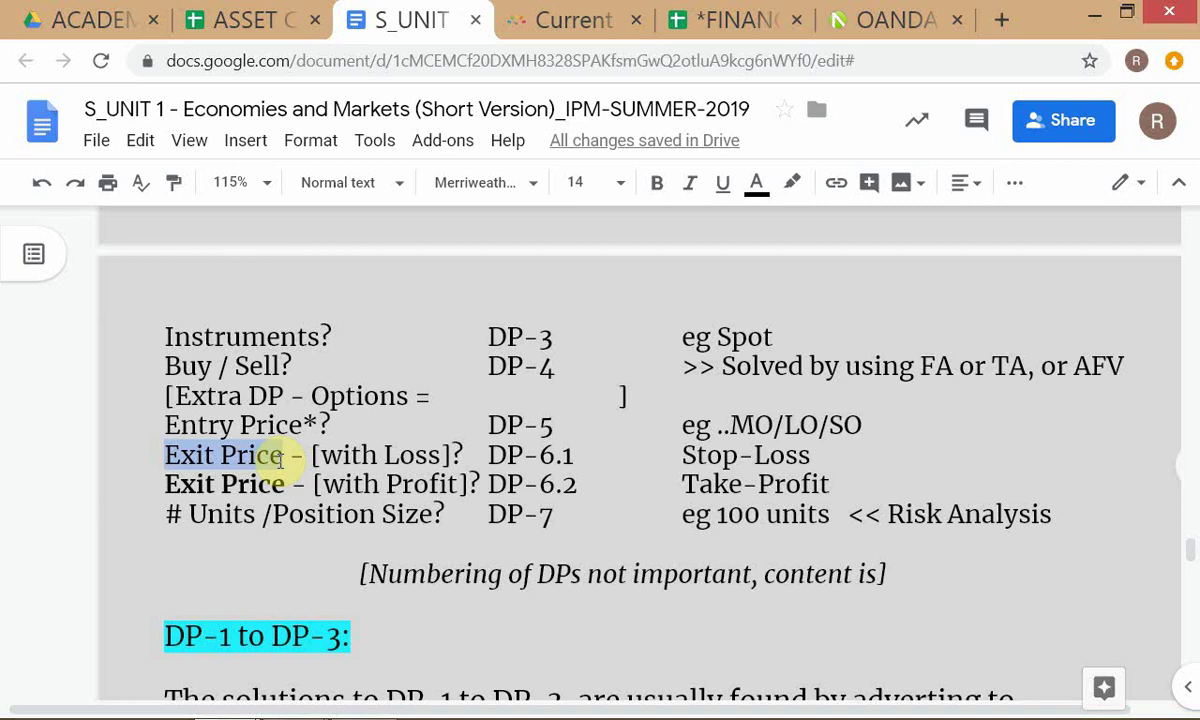
key("ctrl+b")
left_click(280, 484)
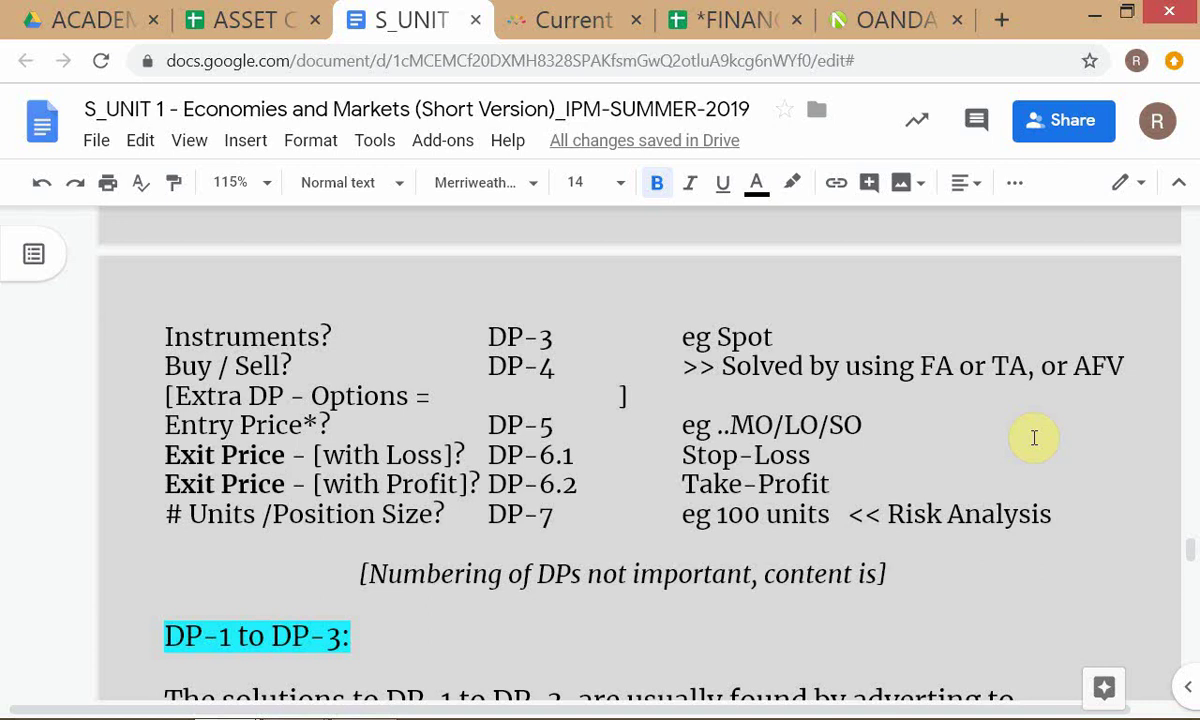
Set the text colour of Buy / Sell? in the DP-4 line to red
scroll(937, 536, "up", 2)
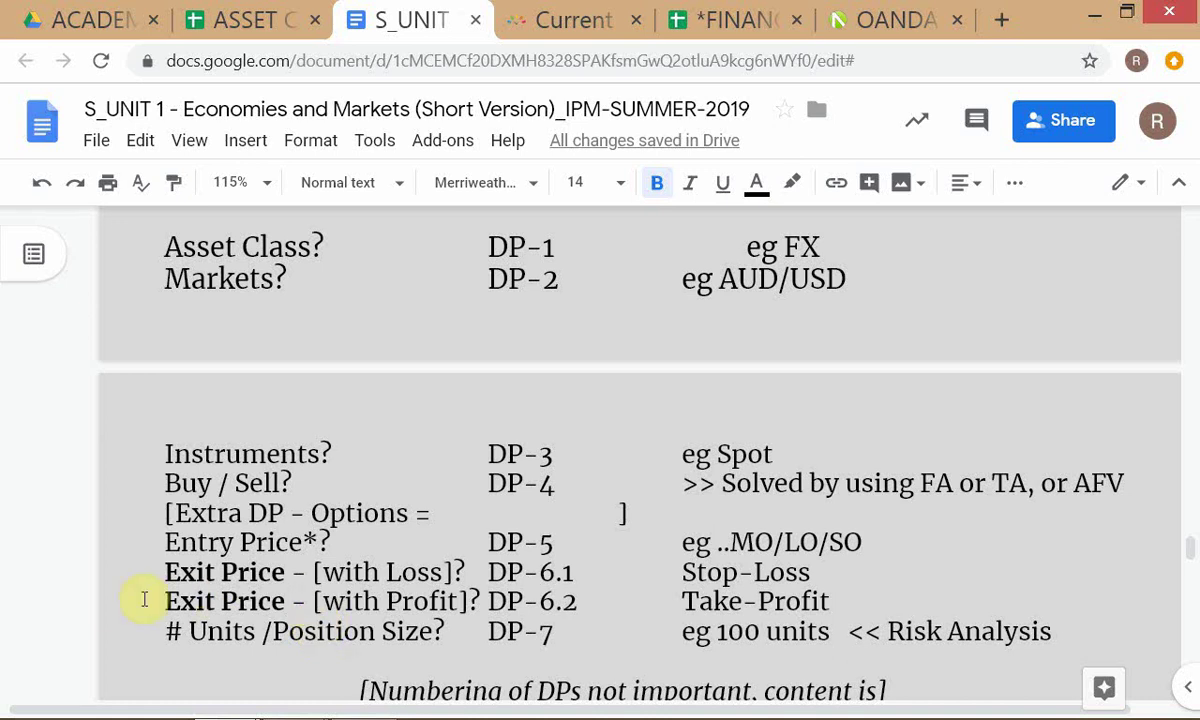
left_click(140, 490)
left_click(338, 480, "shift")
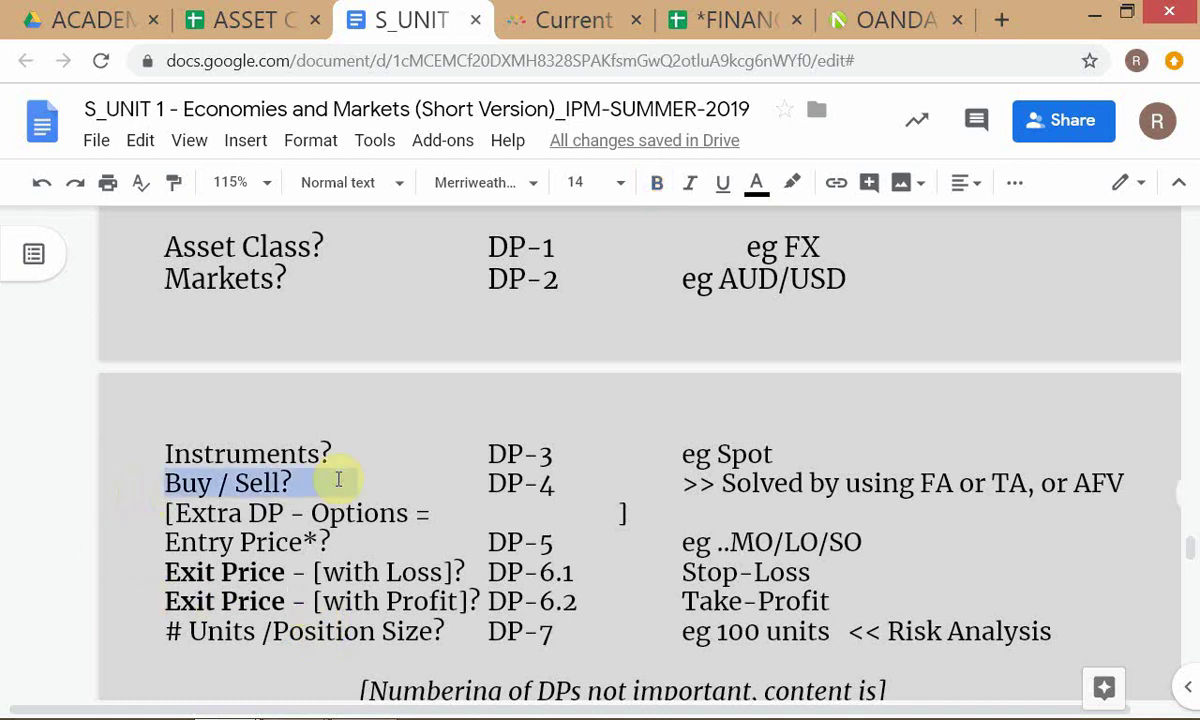
left_click(758, 187)
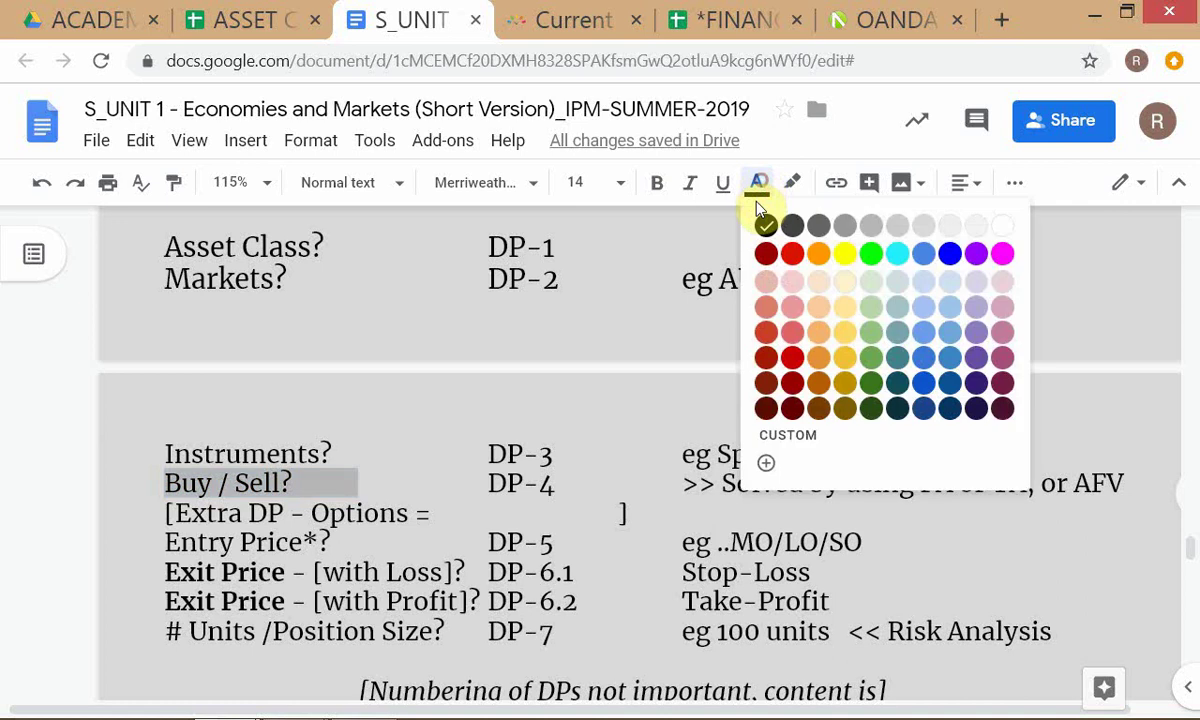
left_click(792, 253)
left_click(227, 455)
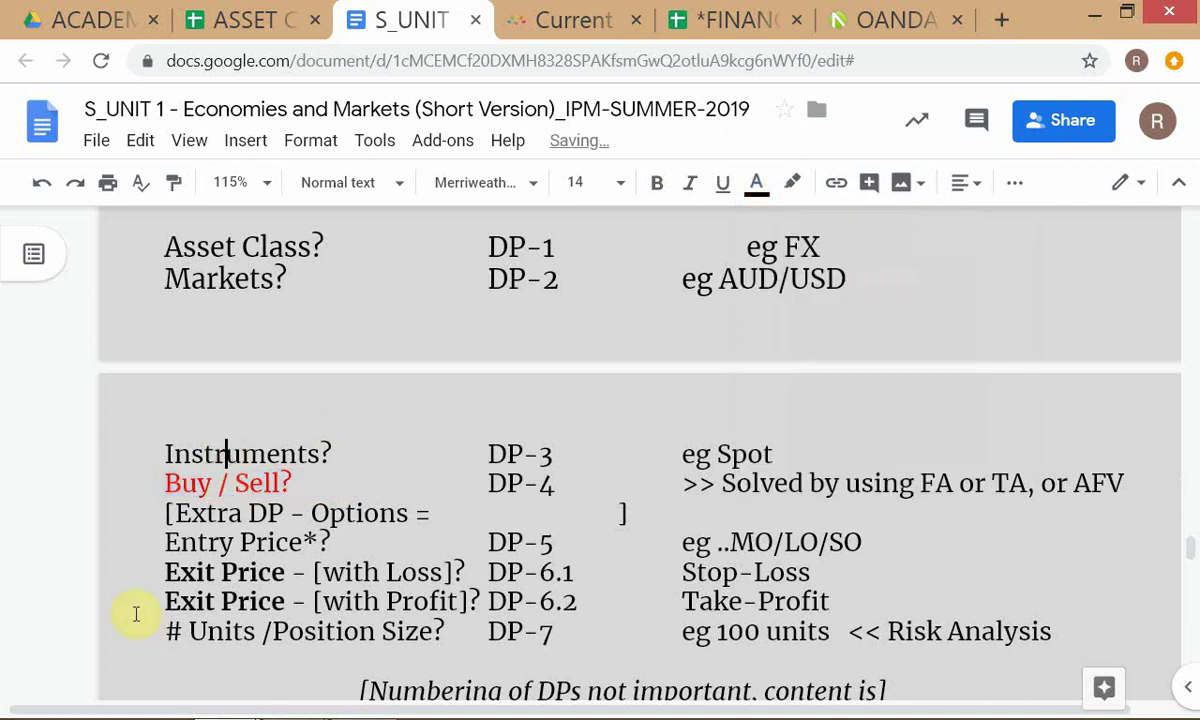
Set the text colour of the bold Exit Price in the DP-6.1 with Loss line to green
left_click(153, 574)
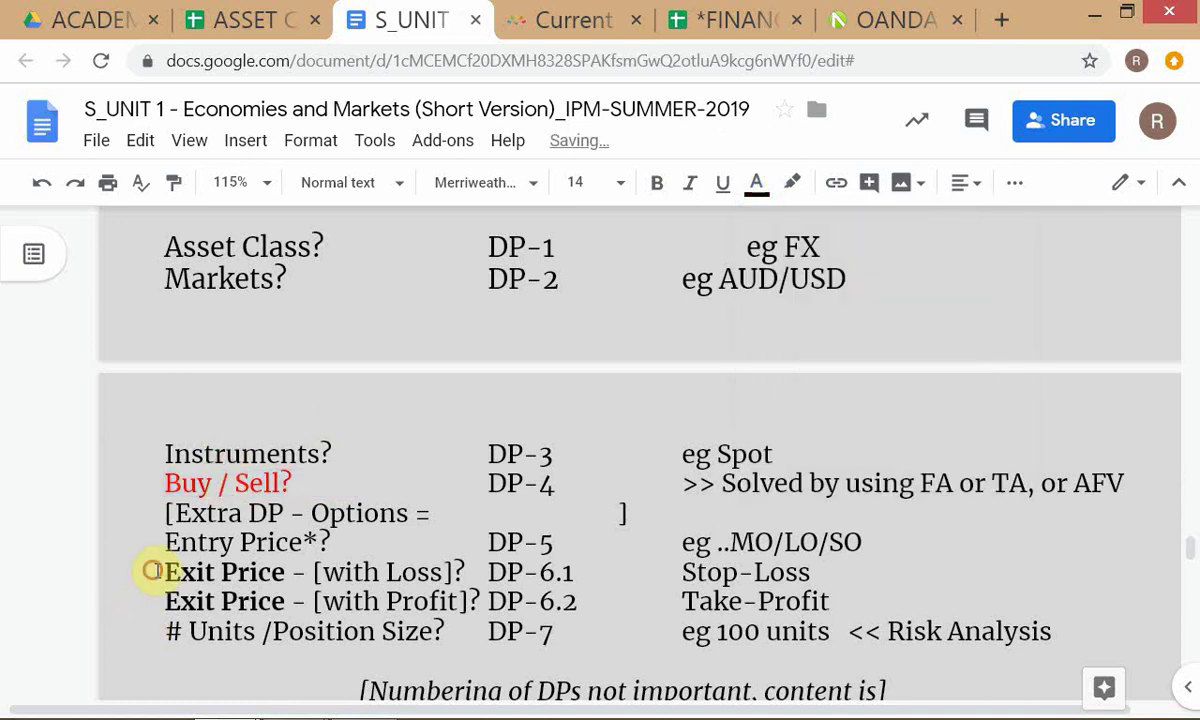
key("shift+End")
left_click(285, 572)
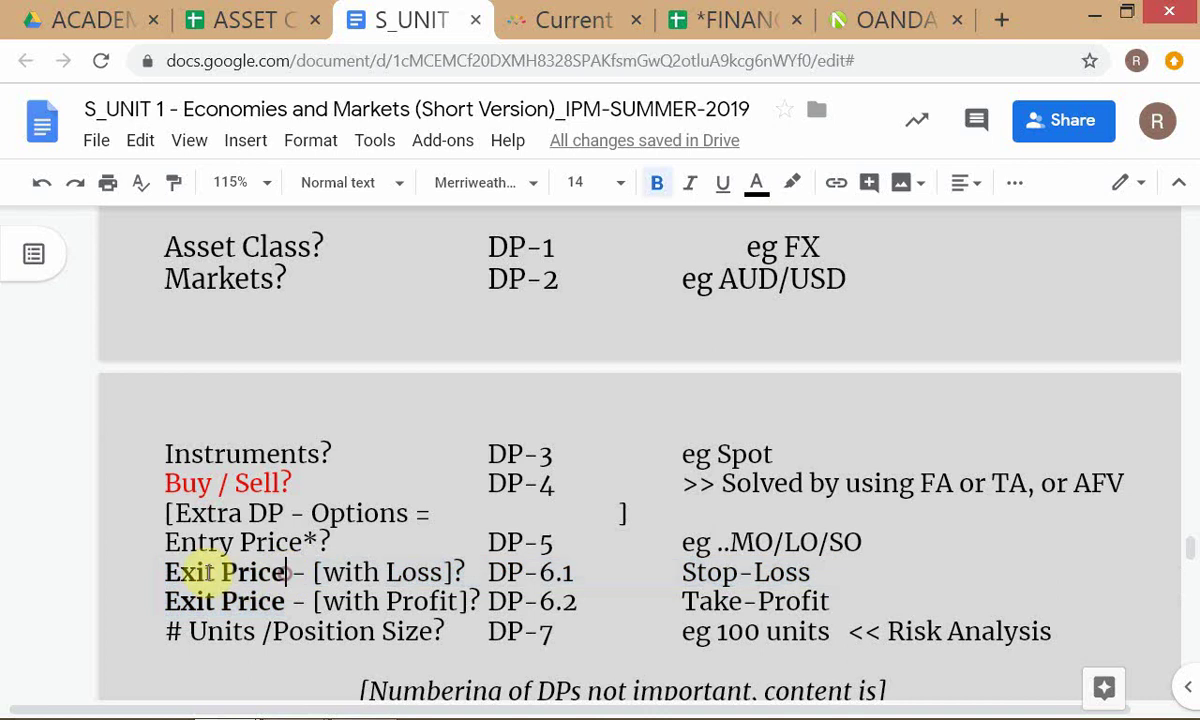
left_click(155, 572, "shift")
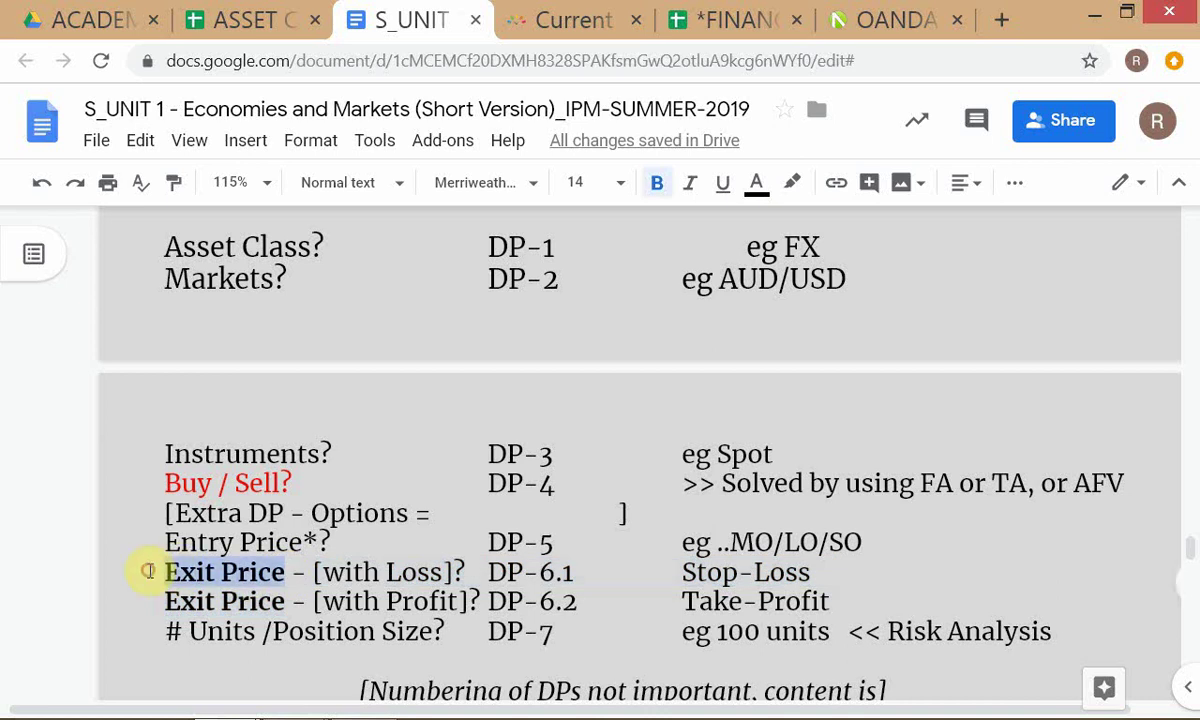
left_click(758, 185)
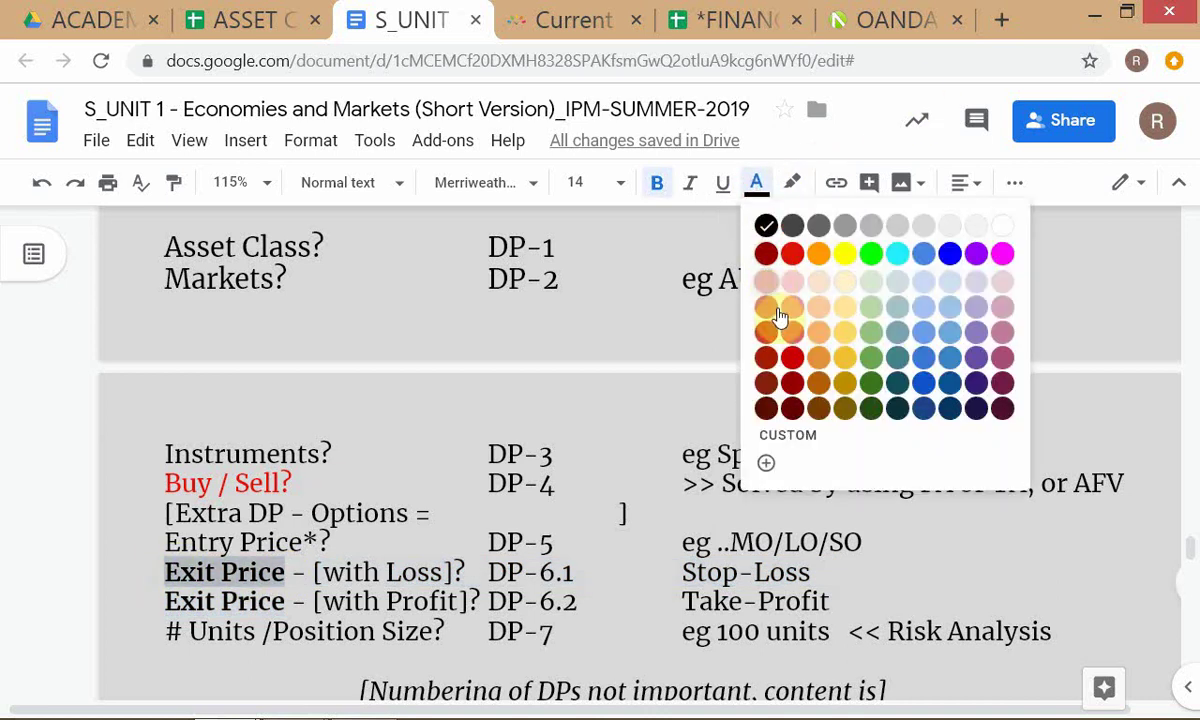
left_click(871, 256)
left_click(619, 450)
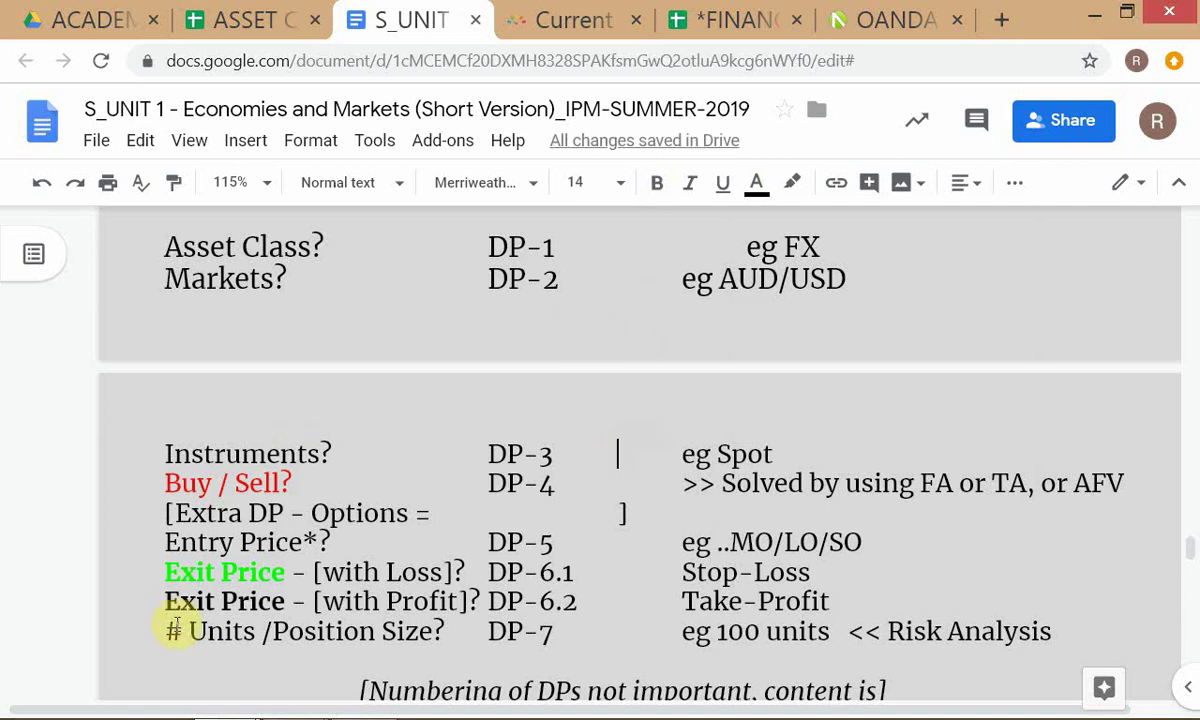
Set the text colour of the bold Exit Price in the DP-6.2 with Profit line to green
left_click_drag(163, 601, 285, 601)
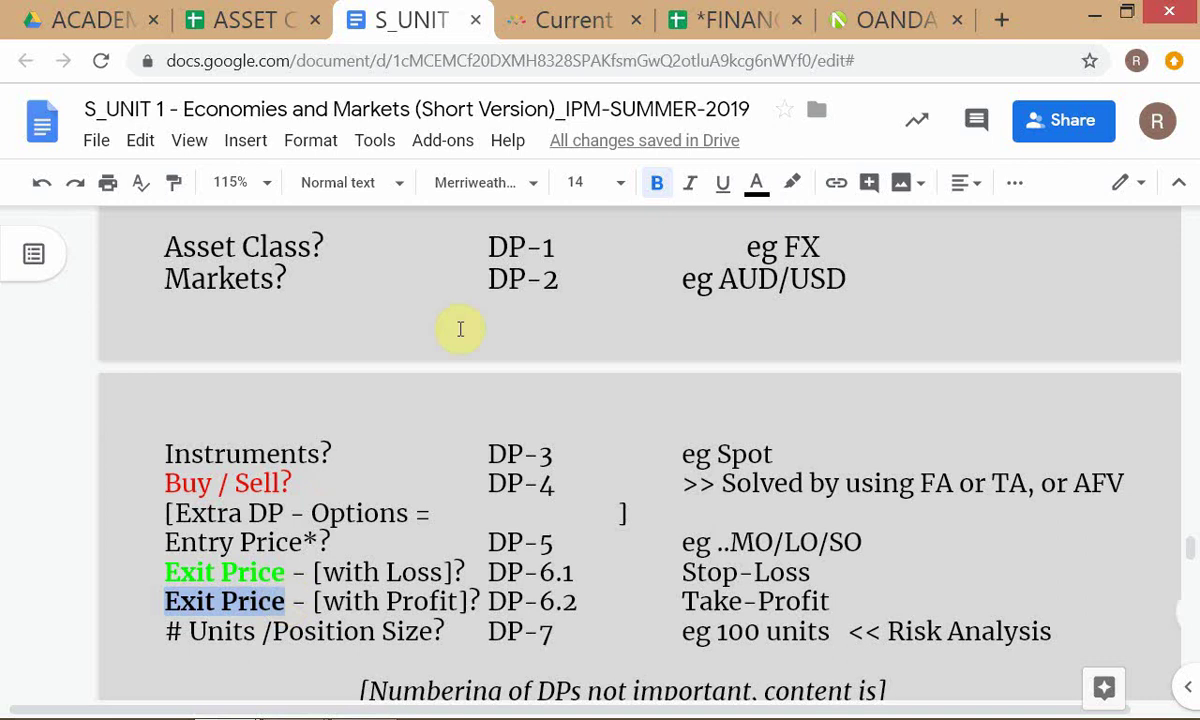
left_click(757, 182)
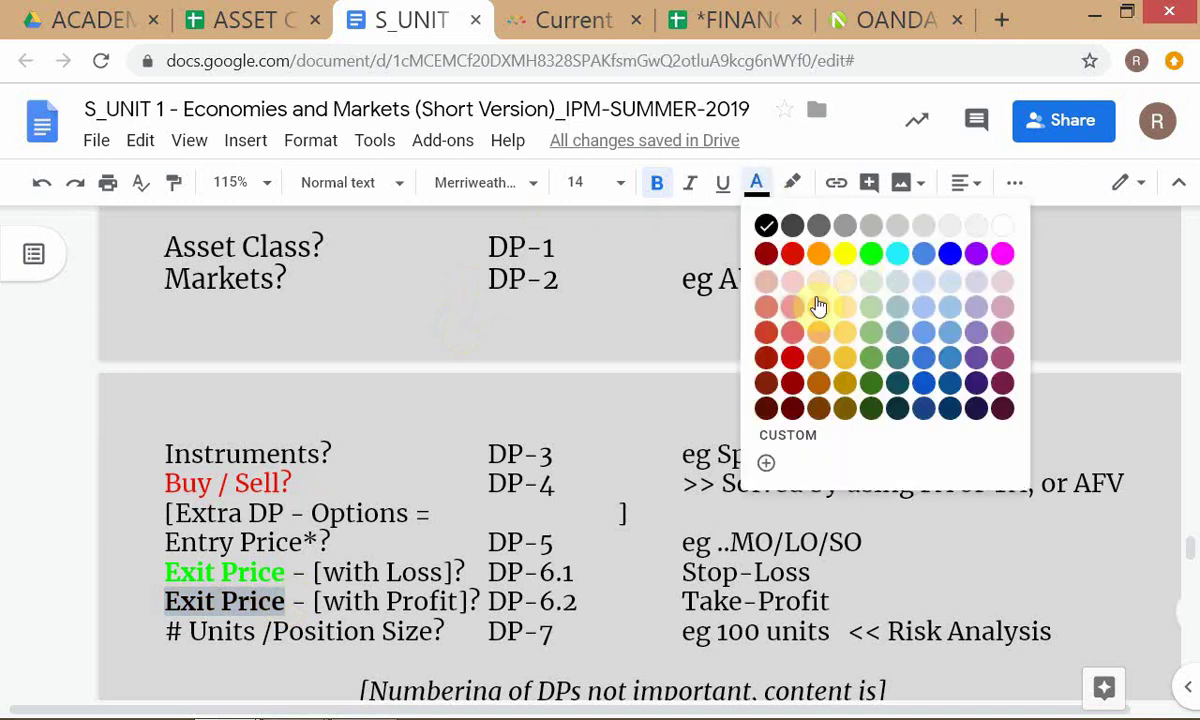
left_click(871, 254)
left_click(272, 572)
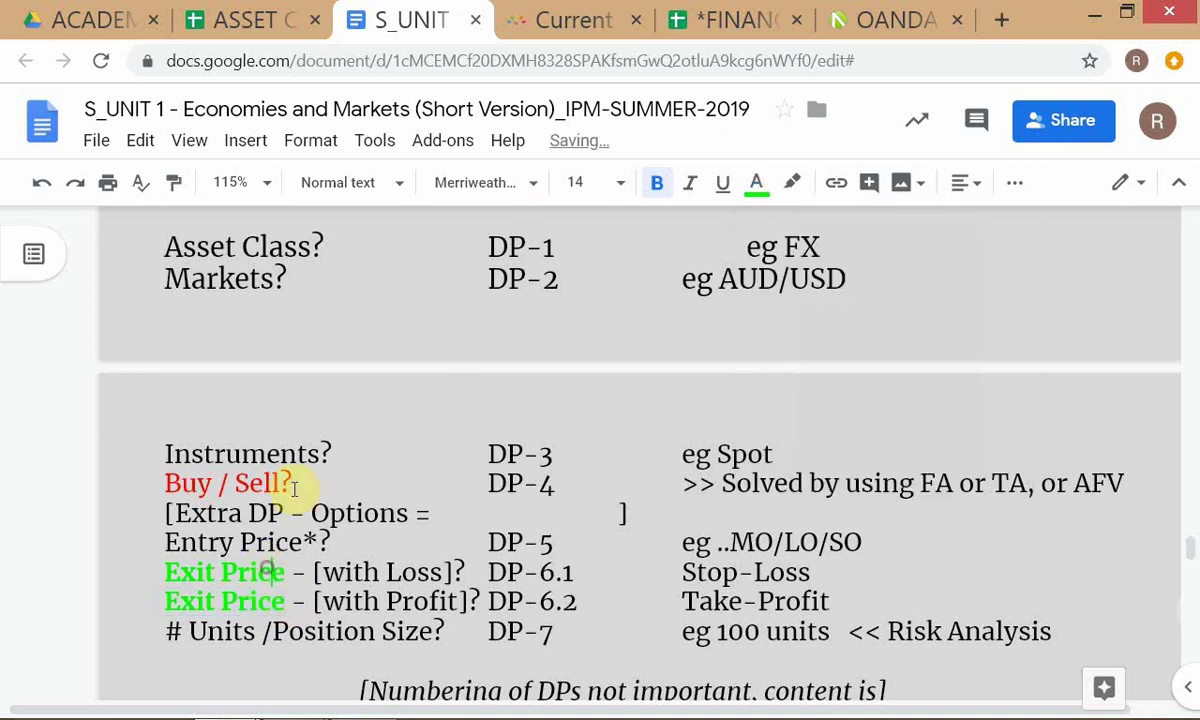
Review the list of trading decisions from DP-1 Asset Class to DP-7 Position Size, including the coloured Buy / Sell and Exit Price items
left_click(297, 458)
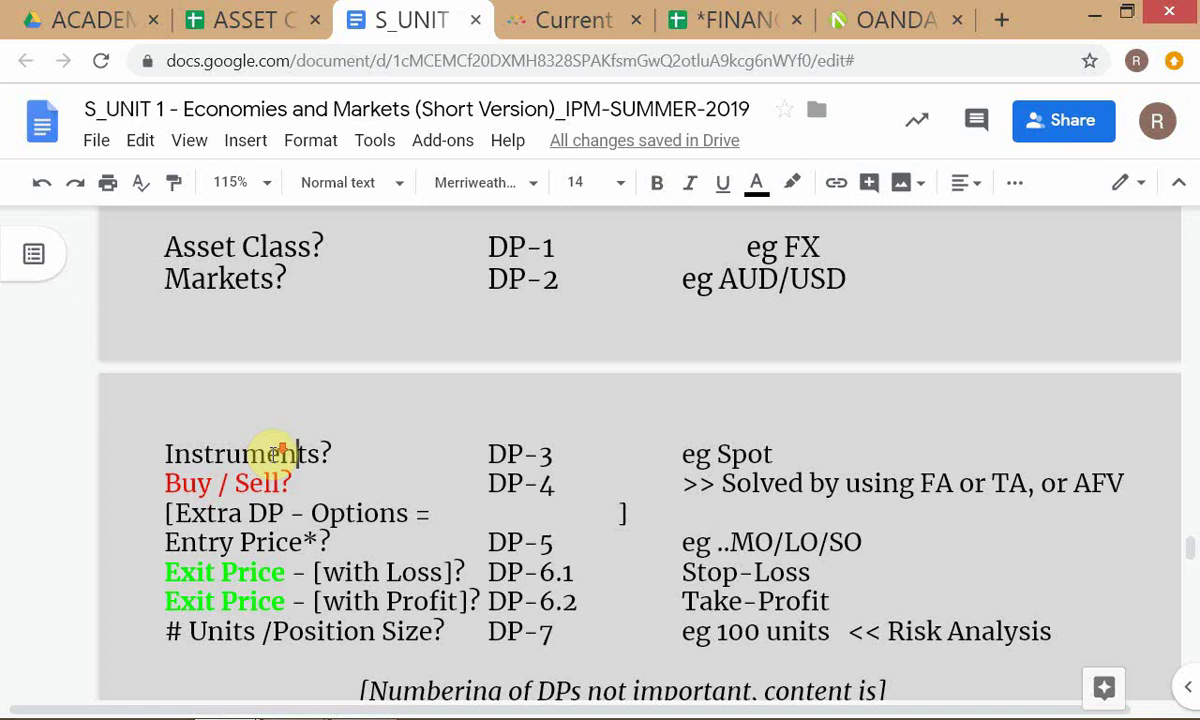
scroll(280, 452, "down", 2)
scroll(150, 480, "up", 2)
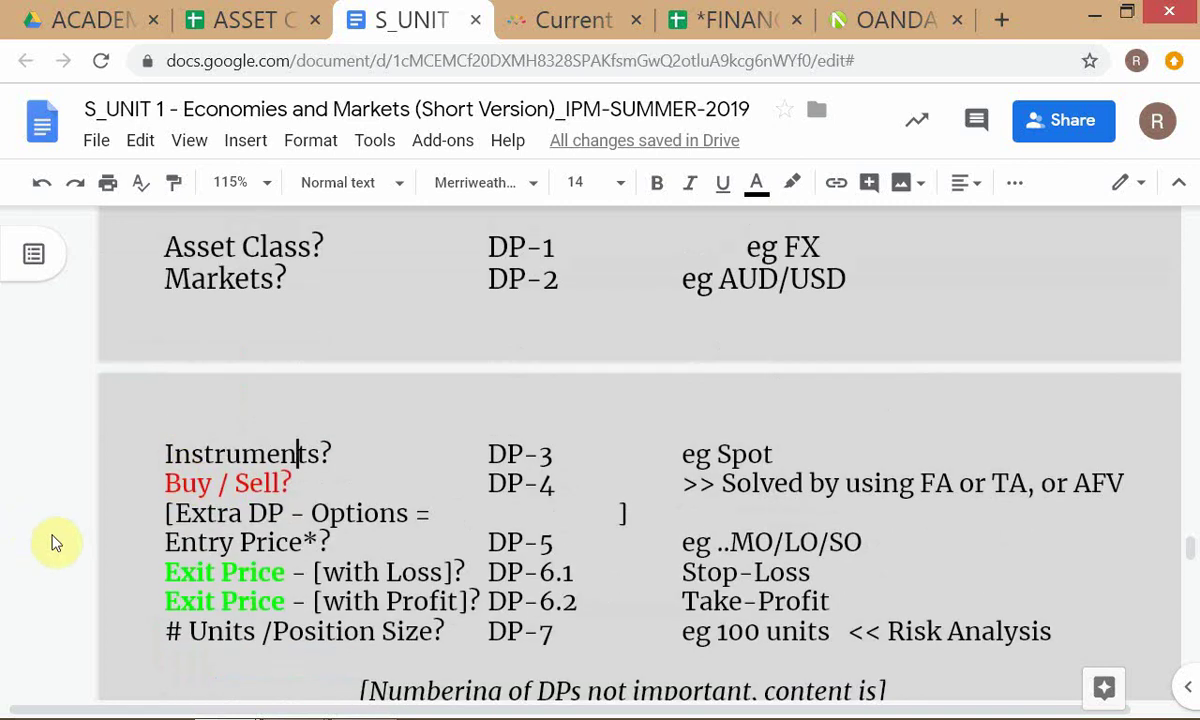
scroll(241, 515, "down", 2)
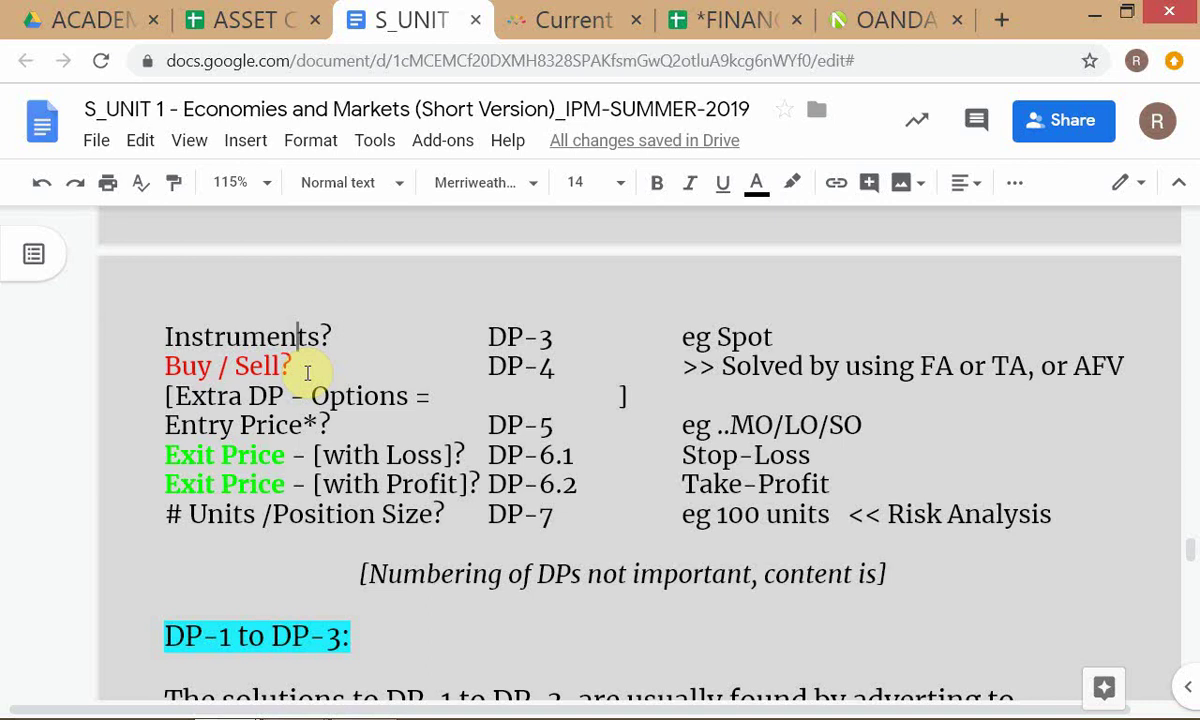
left_click(290, 455)
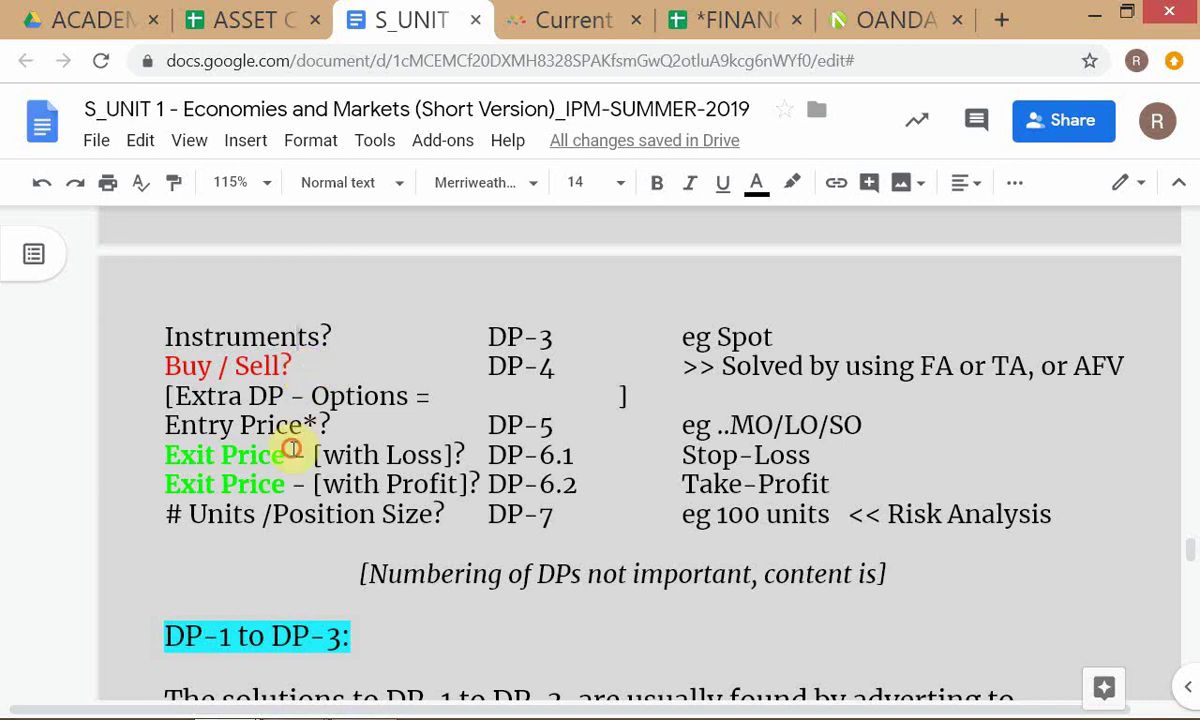
left_click(129, 430)
key("alt+Tab")
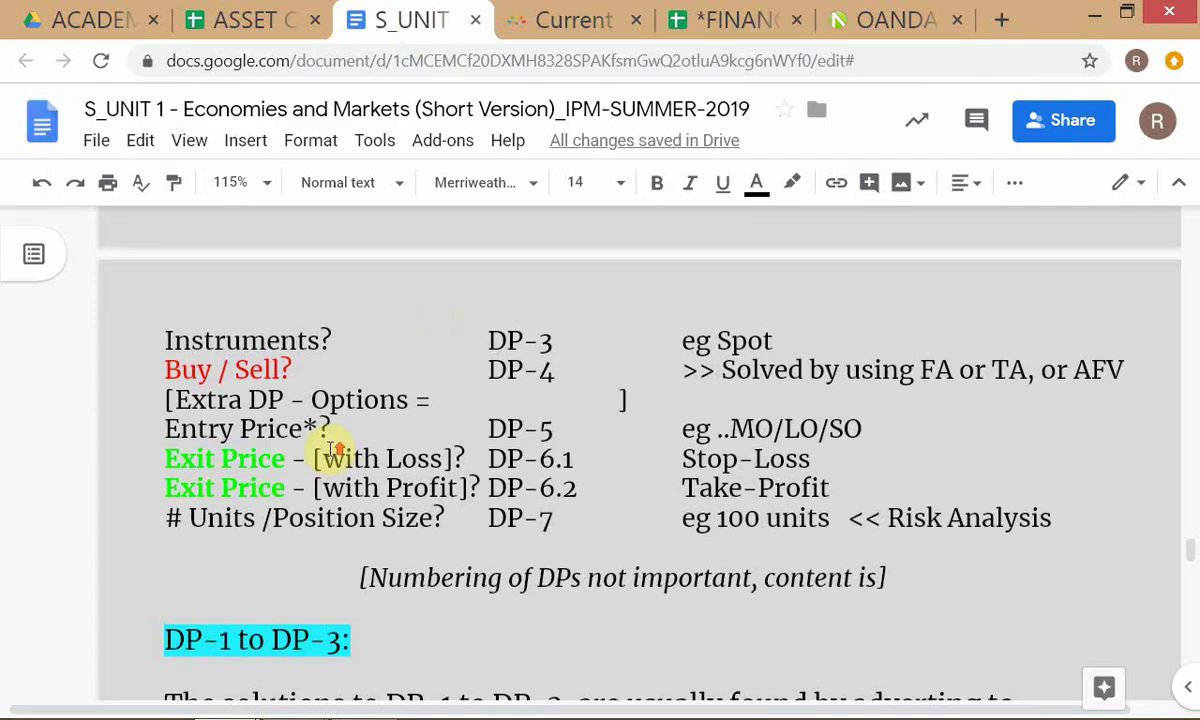
scroll(330, 447, "up", 2)
scroll(180, 408, "down", 1)
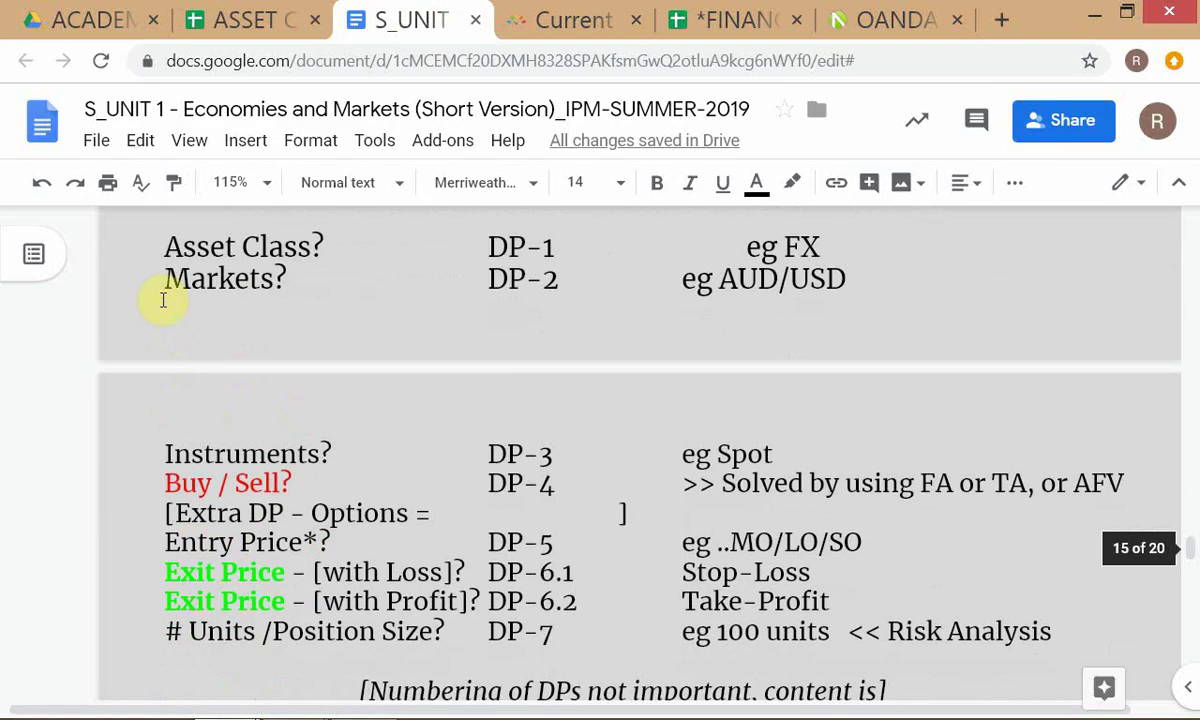
scroll(372, 450, "down", 1)
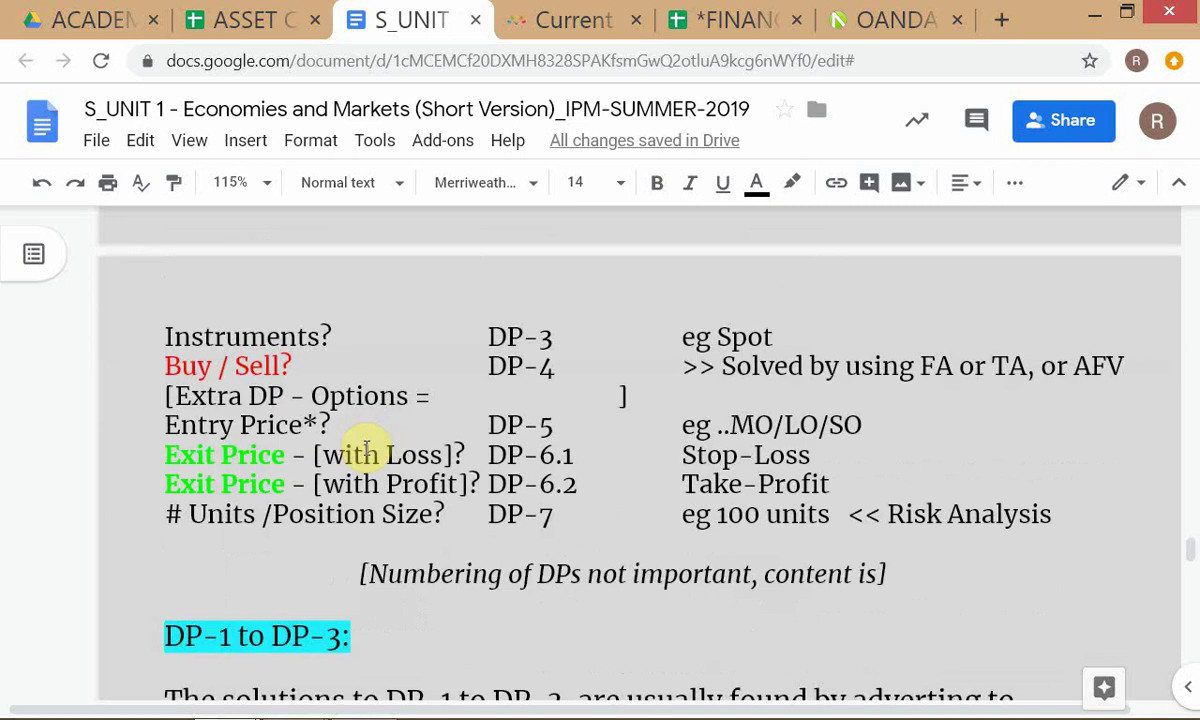